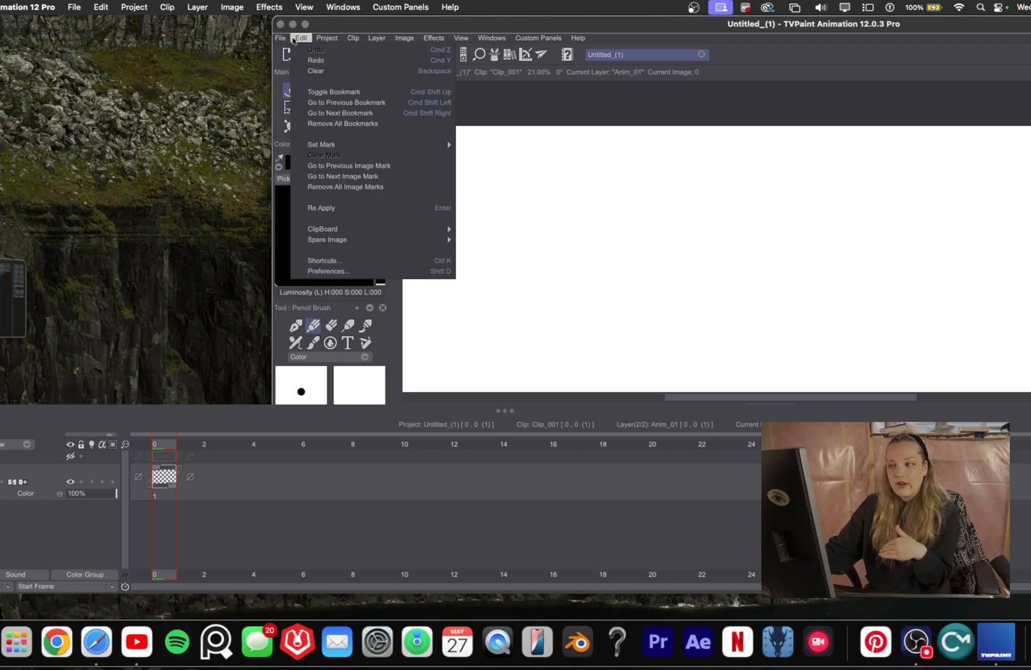
# Start a new project with camera and set its camera view to the DCI 2K Native preset.
pyautogui.click(285, 41)
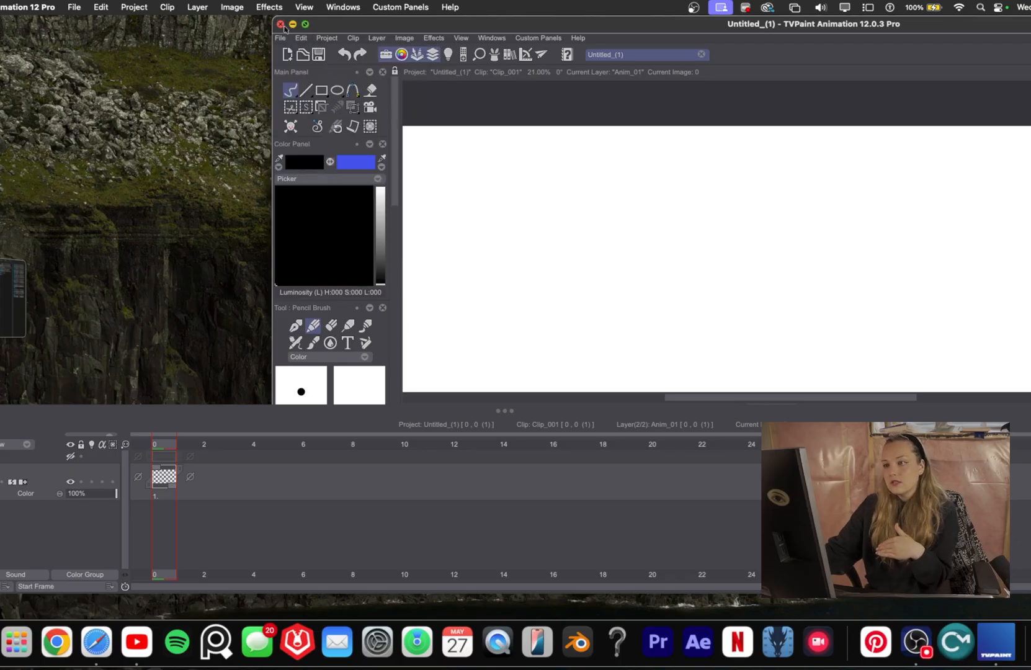
pyautogui.click(283, 39)
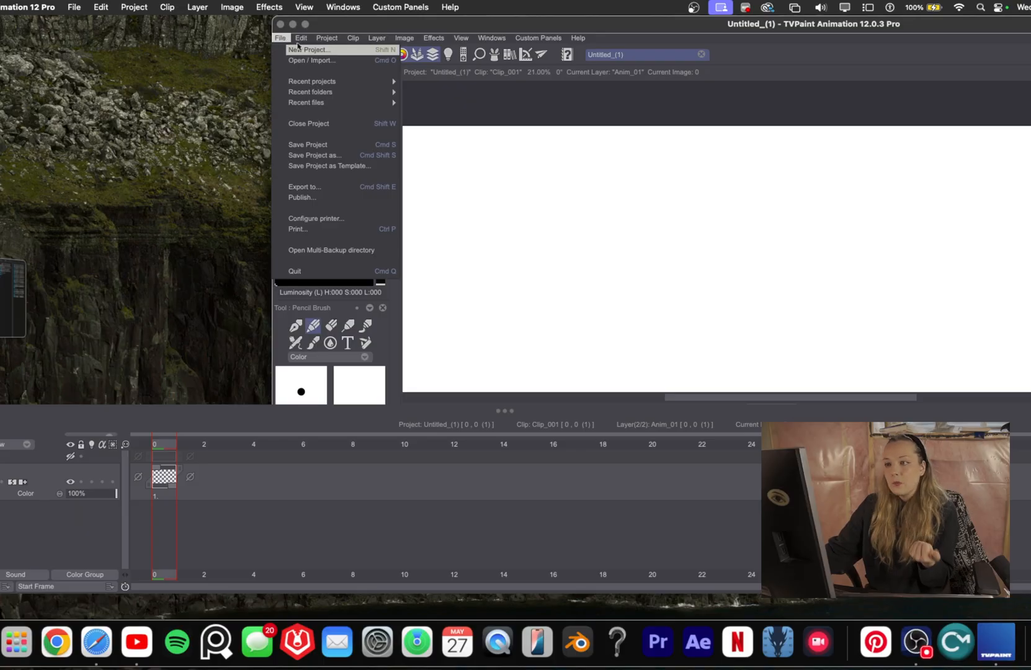
pyautogui.click(297, 50)
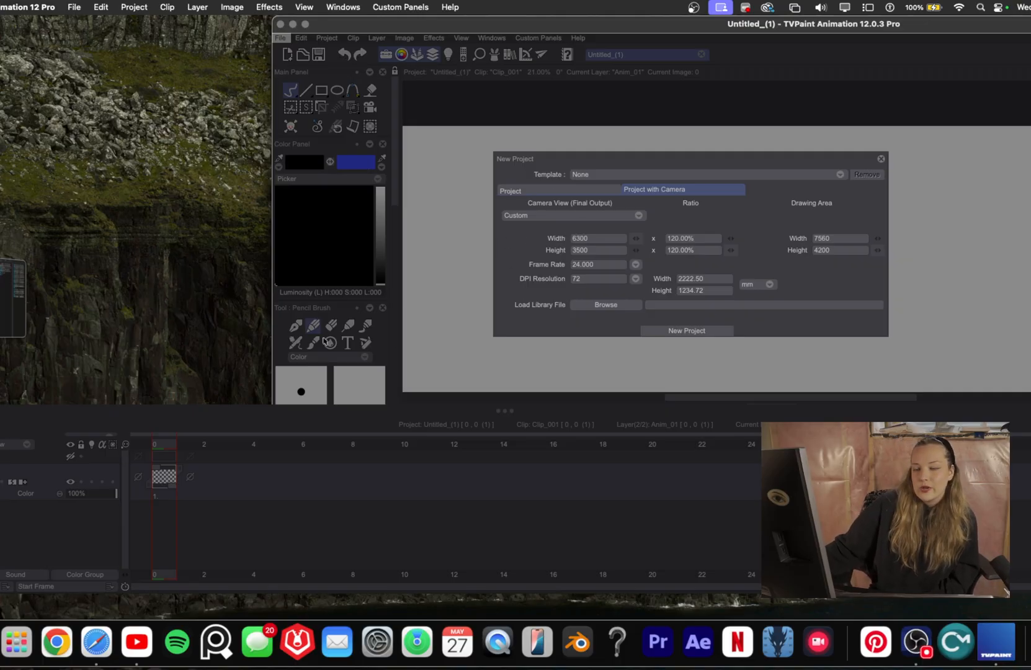
pyautogui.click(638, 215)
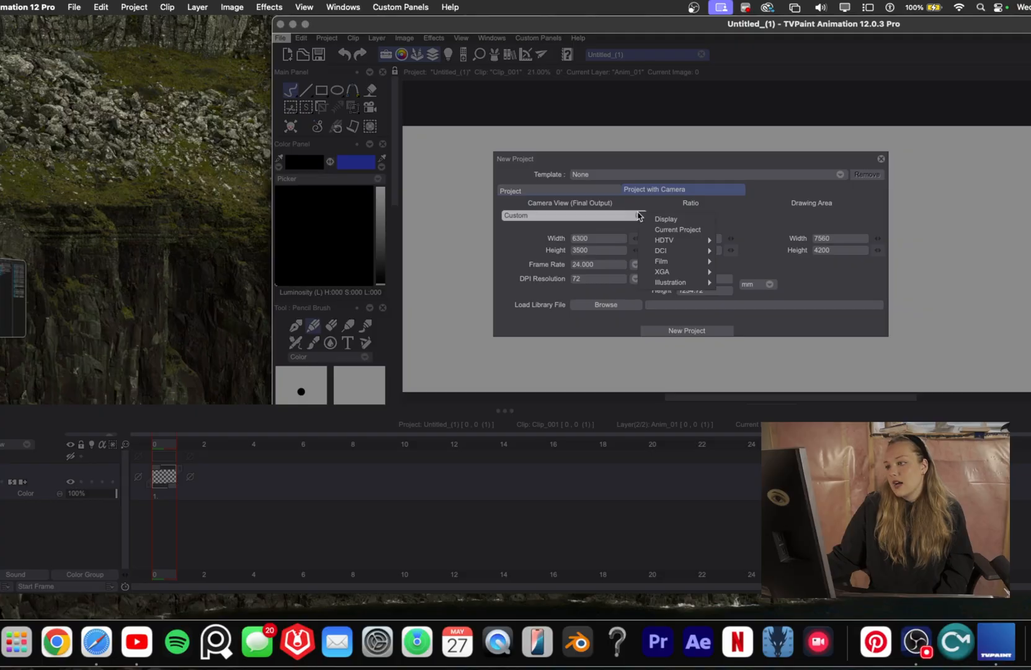
pyautogui.moveTo(673, 254)
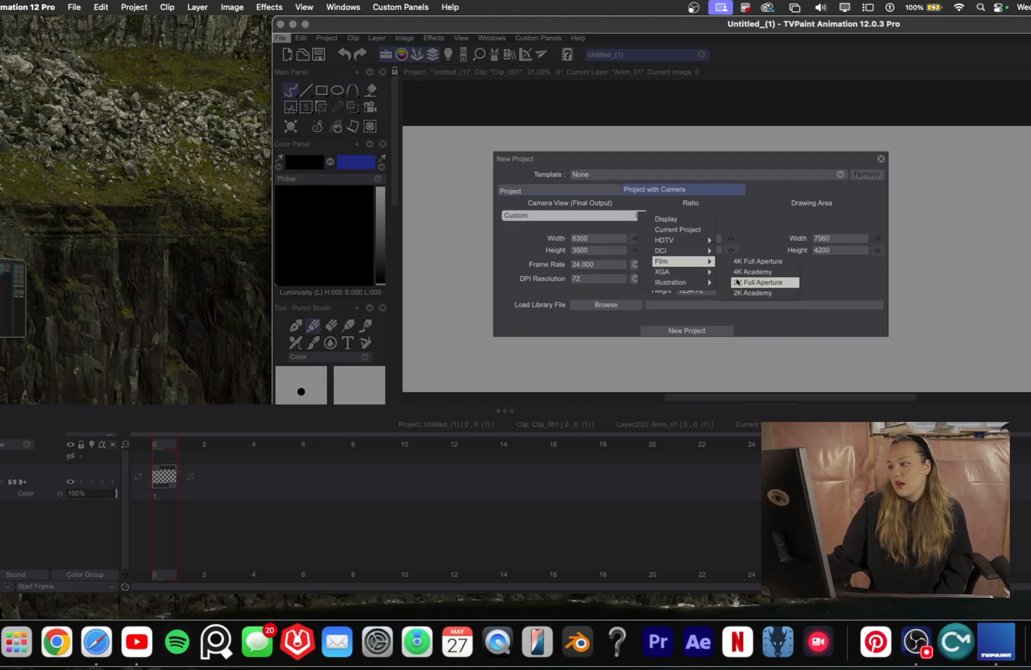
pyautogui.click(757, 283)
pyautogui.click(599, 215)
pyautogui.moveTo(623, 257)
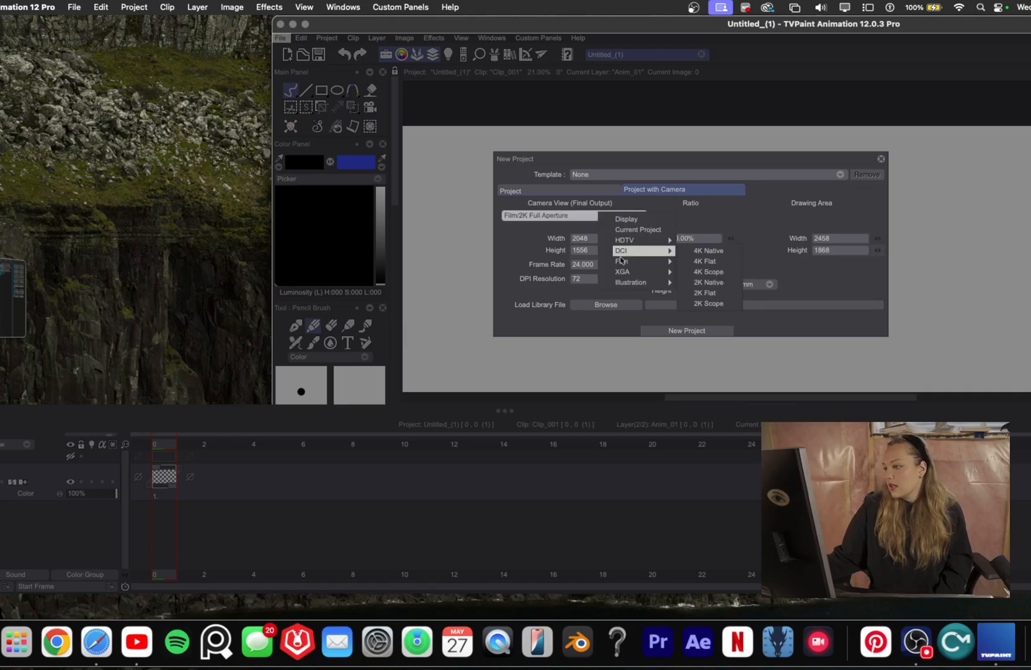
pyautogui.click(709, 282)
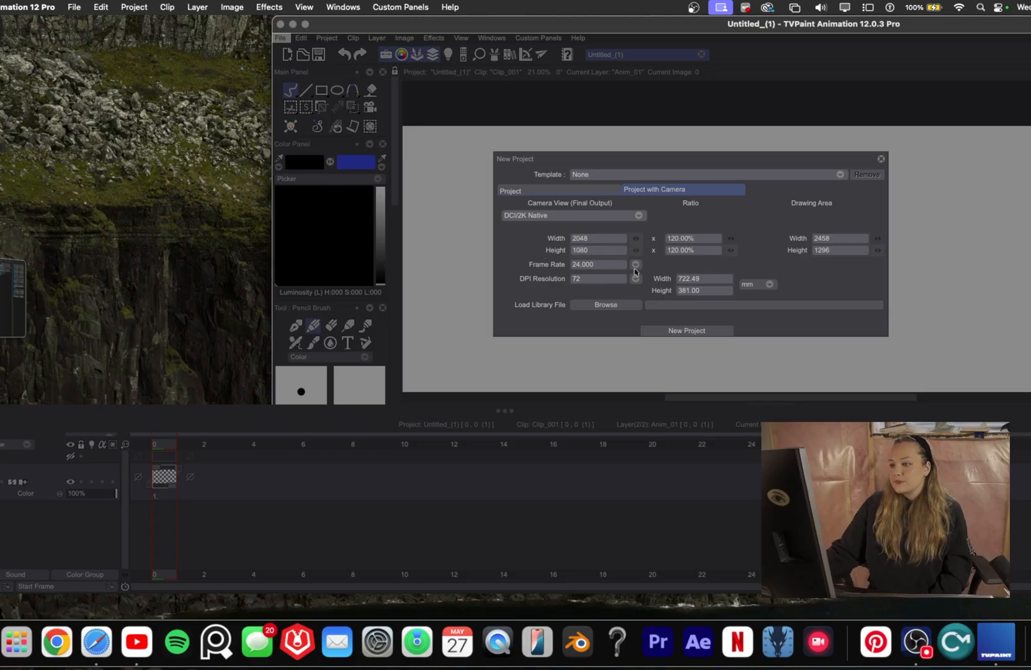
# Create the new project from the chosen settings.
pyautogui.click(593, 280)
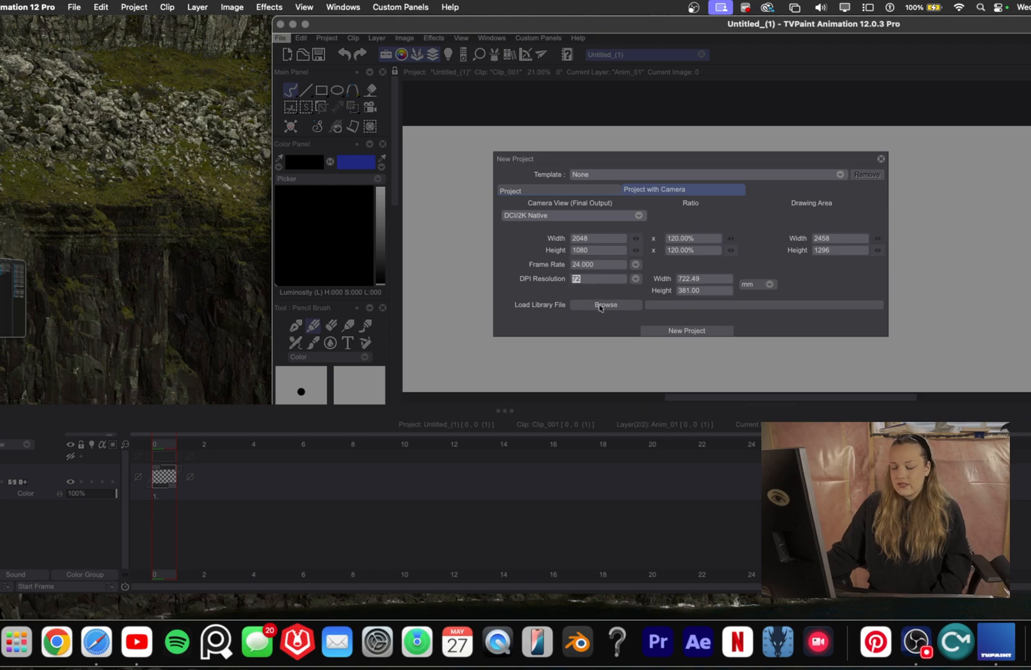
pyautogui.click(600, 308)
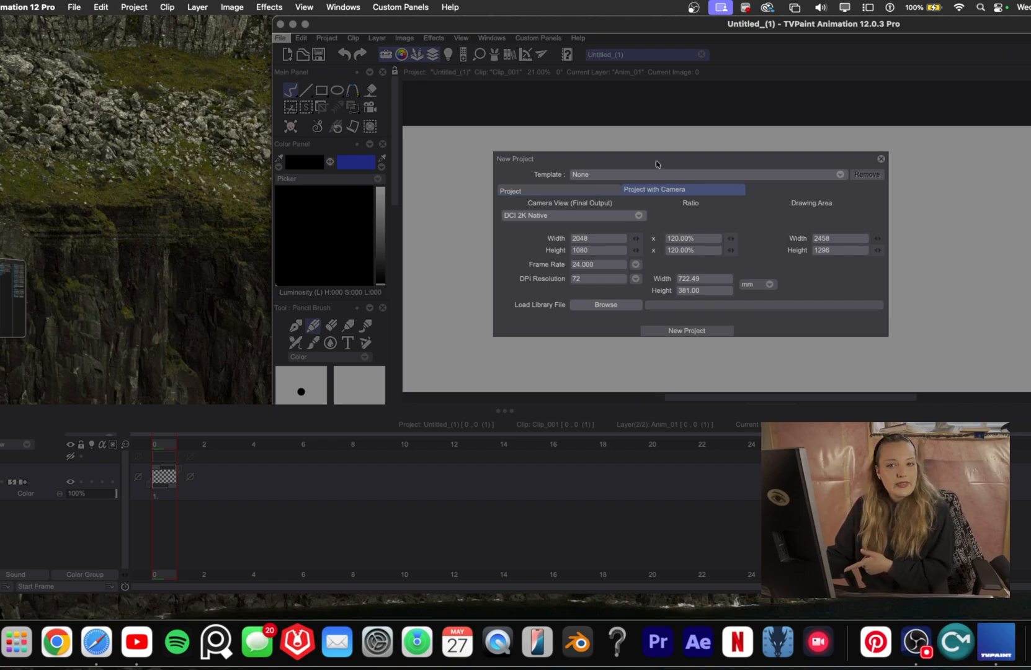
pyautogui.click(678, 331)
# Maximize the program window and adjust the divider between the canvas and the timeline.
pyautogui.doubleClick(319, 27)
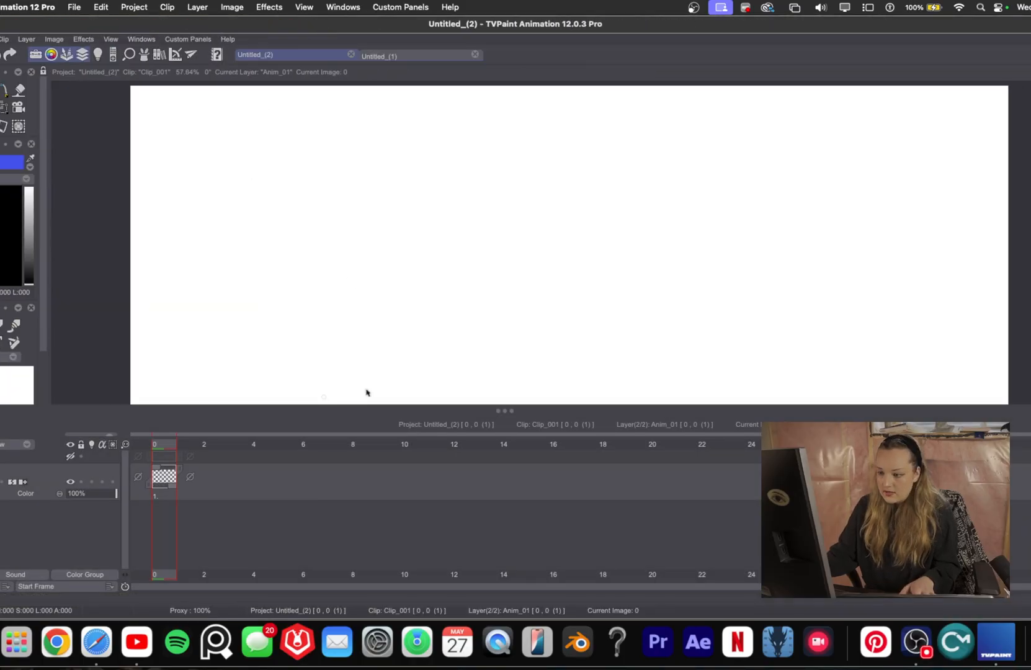
pyautogui.moveTo(386, 411)
pyautogui.mouseDown()
pyautogui.moveTo(399, 404)
pyautogui.moveTo(390, 389)
pyautogui.mouseUp()
pyautogui.doubleClick(391, 388)
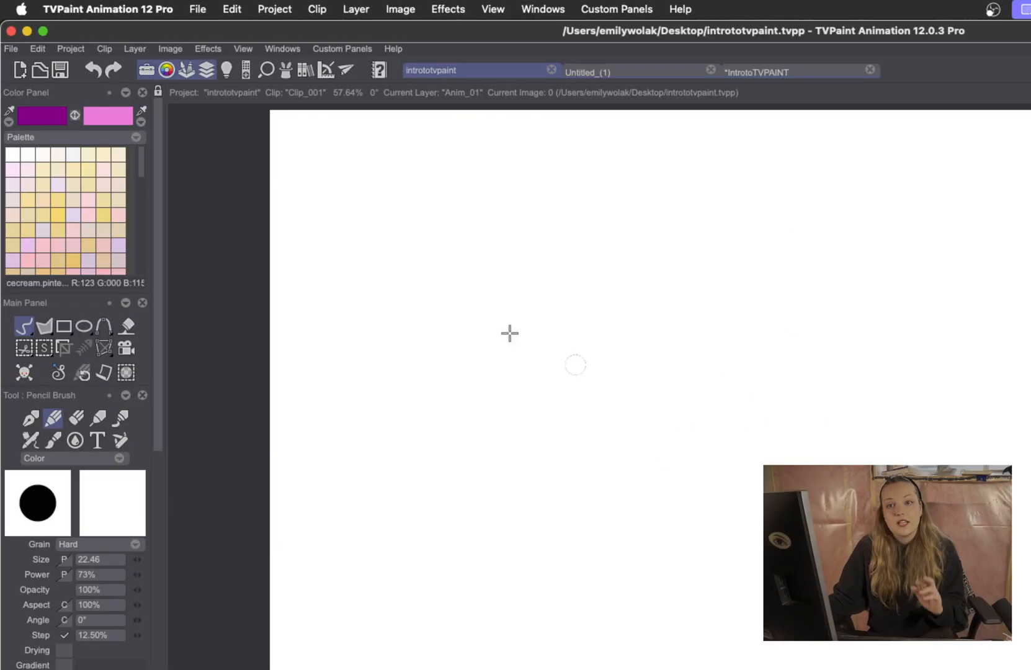
# Save the project under the file name intrototvpaint with Save Project as.
pyautogui.click(18, 54)
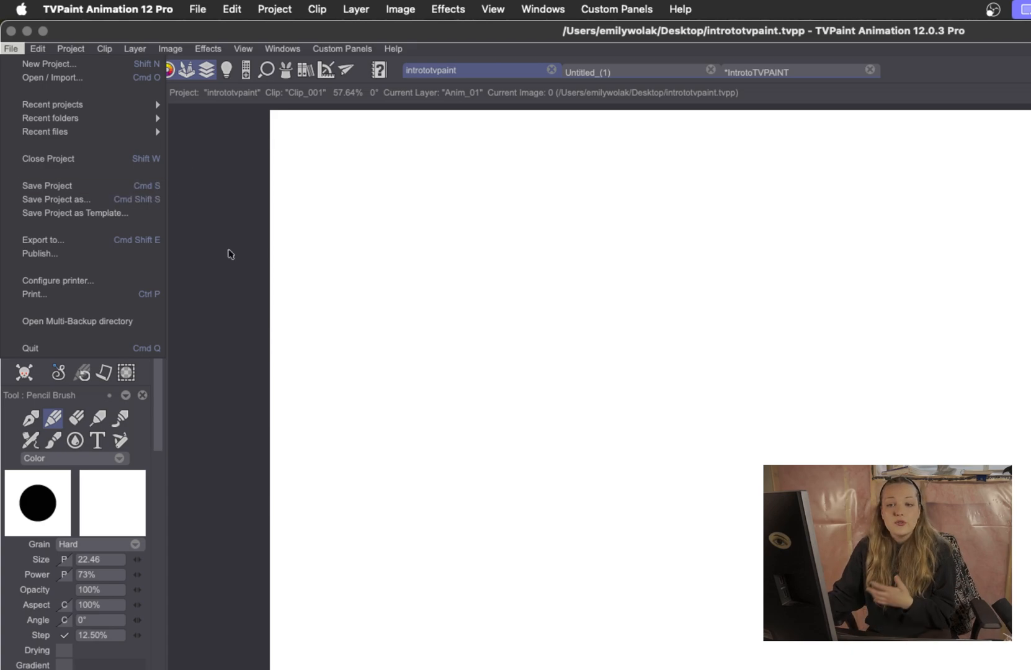
pyautogui.click(562, 397)
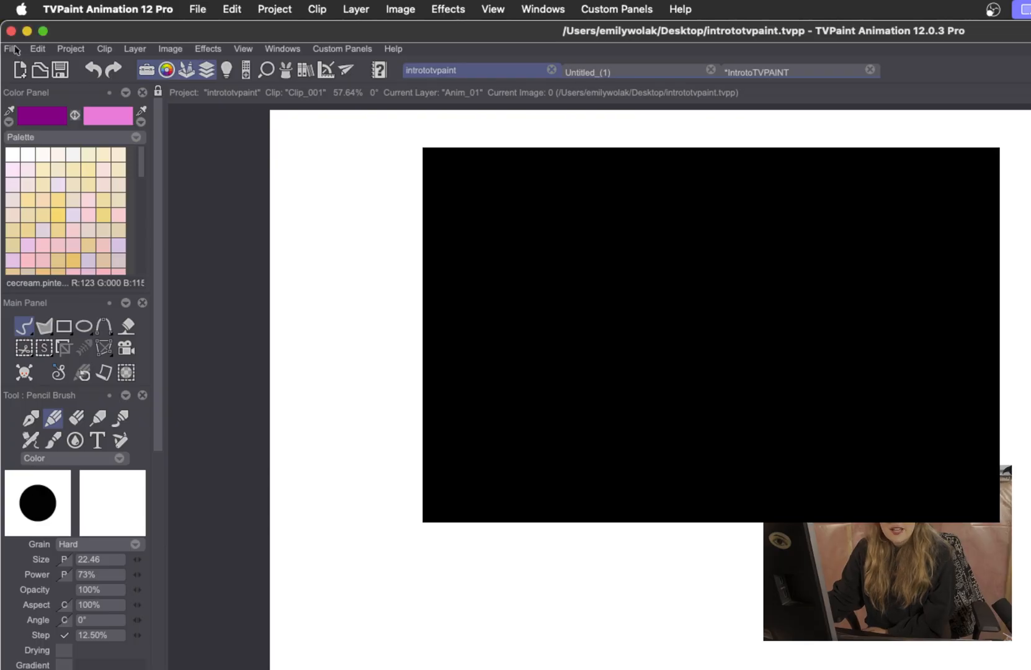
pyautogui.click(11, 48)
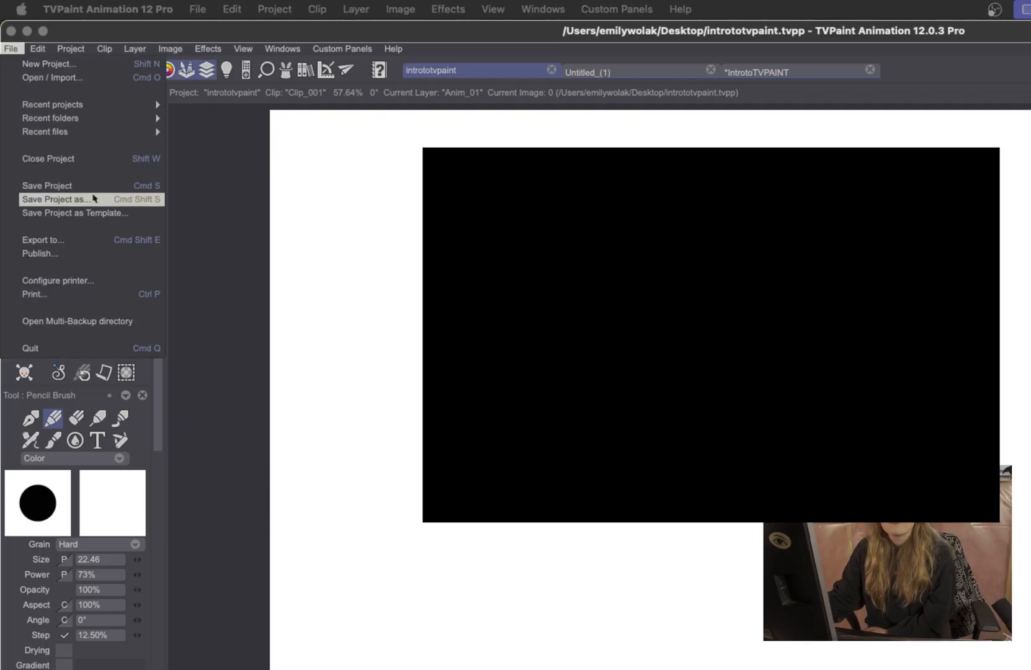
pyautogui.click(126, 199)
pyautogui.press('Return')
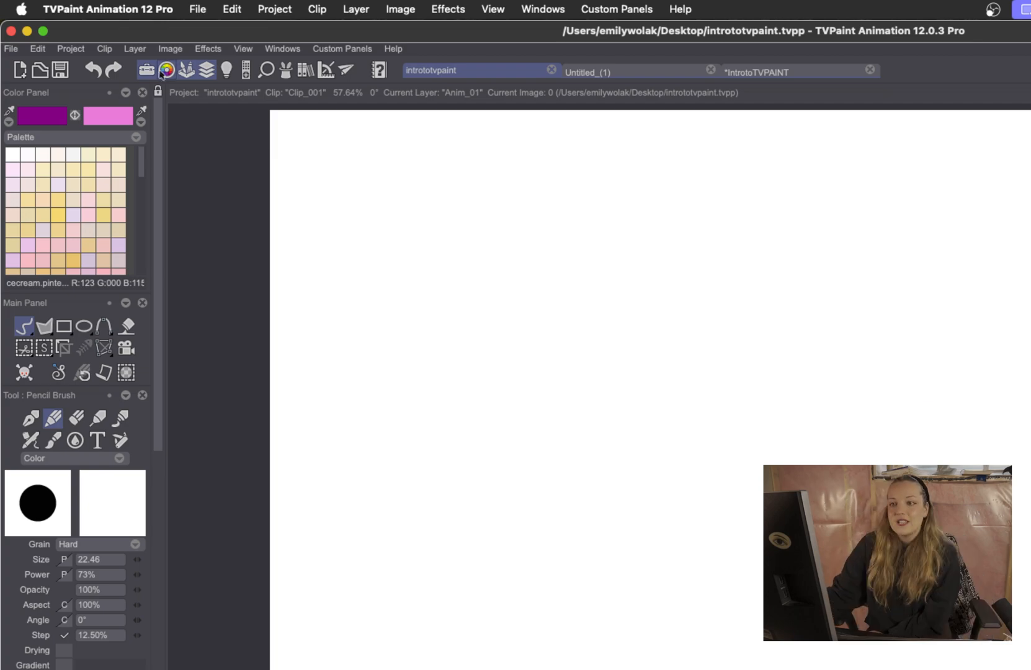
# Open the preferences, view the Drawing and Save settings, and examine the Save Alarm options.
pyautogui.click(12, 49)
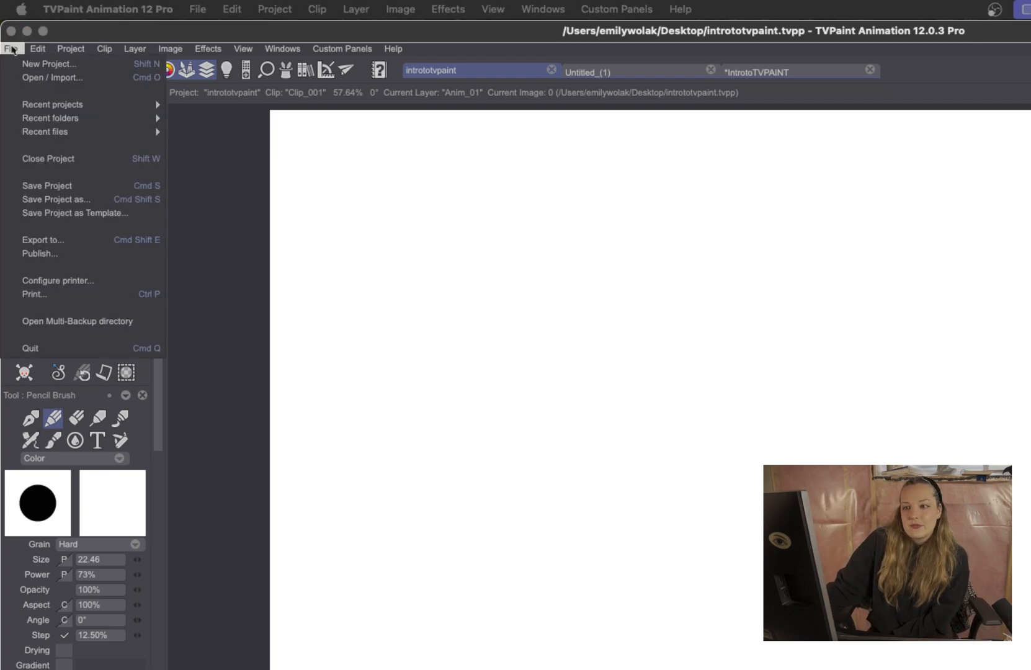
pyautogui.moveTo(37, 49)
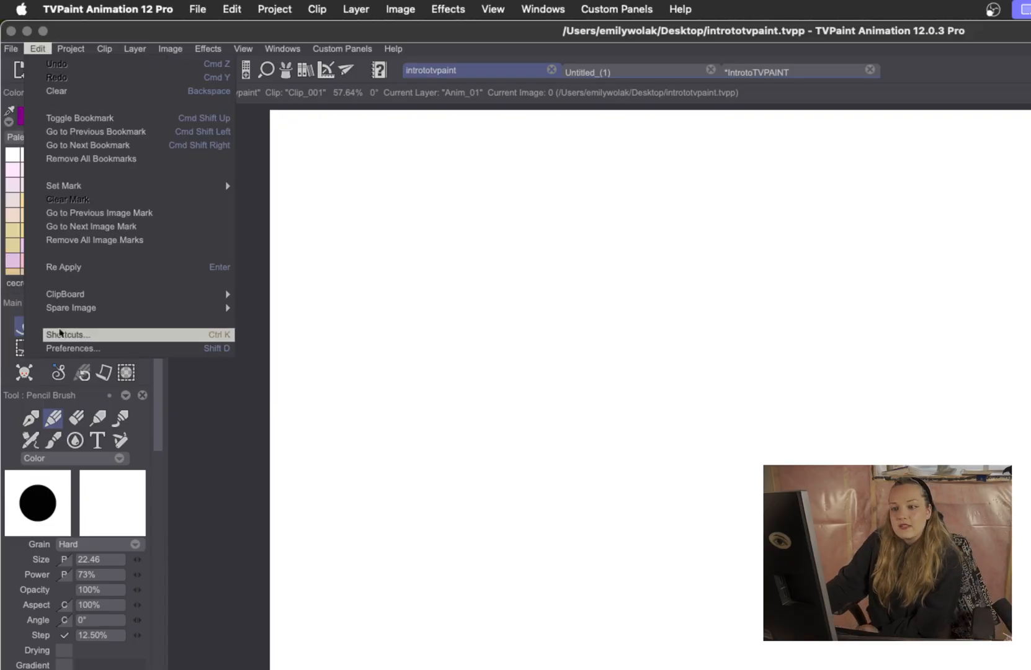
pyautogui.click(56, 352)
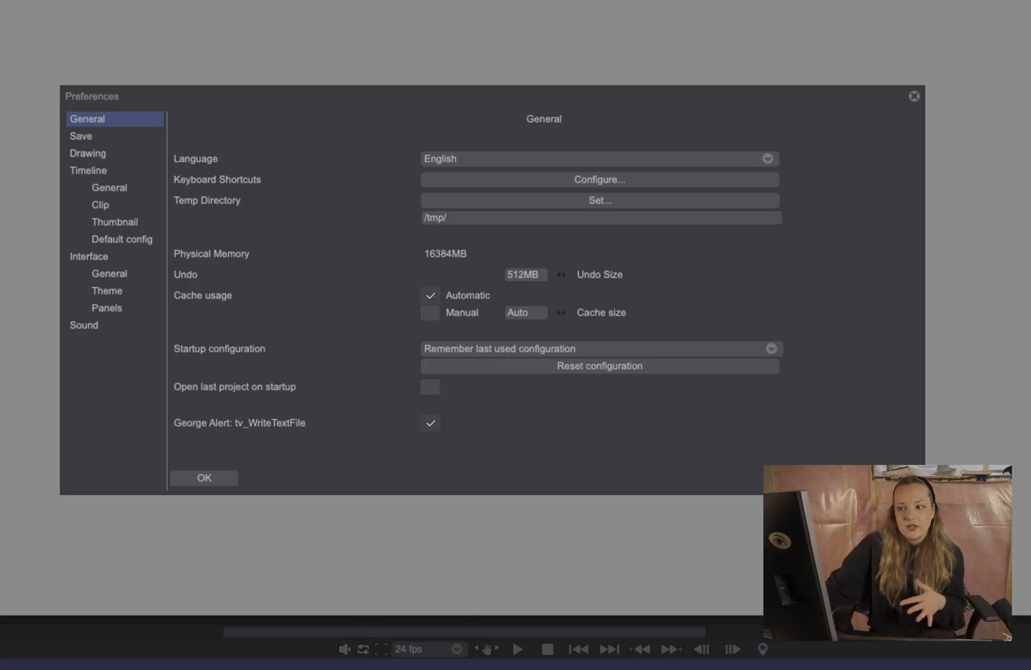
pyautogui.click(88, 155)
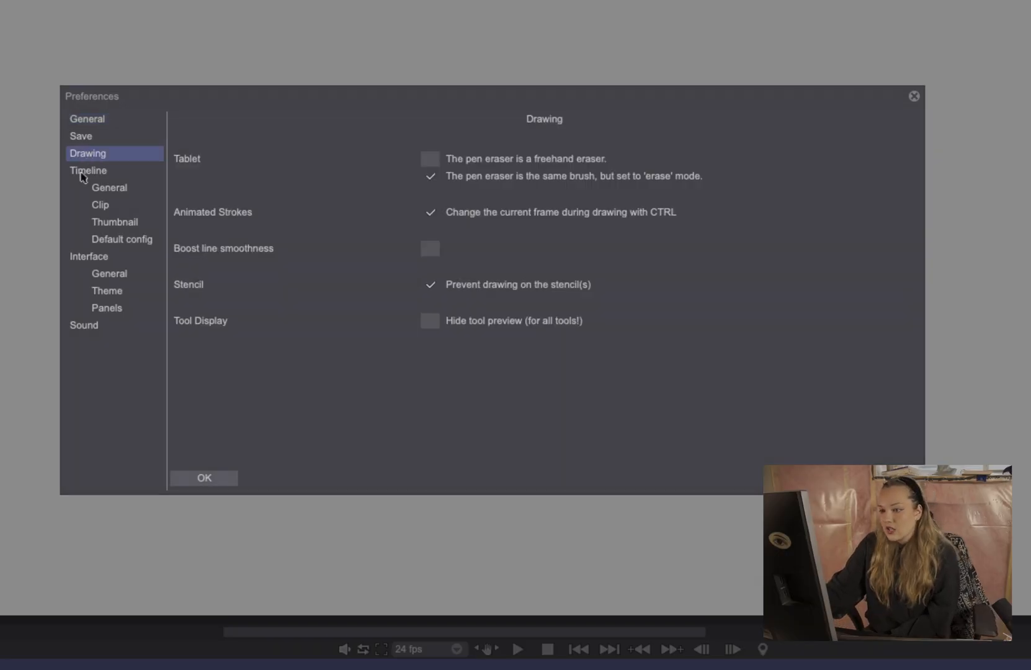
pyautogui.click(153, 137)
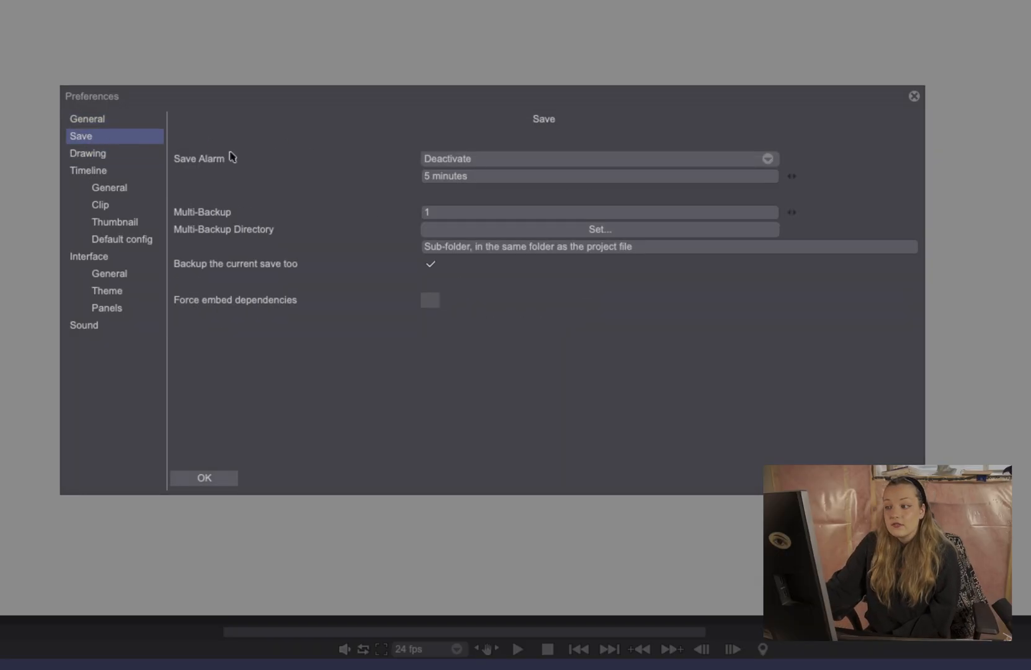
pyautogui.click(496, 162)
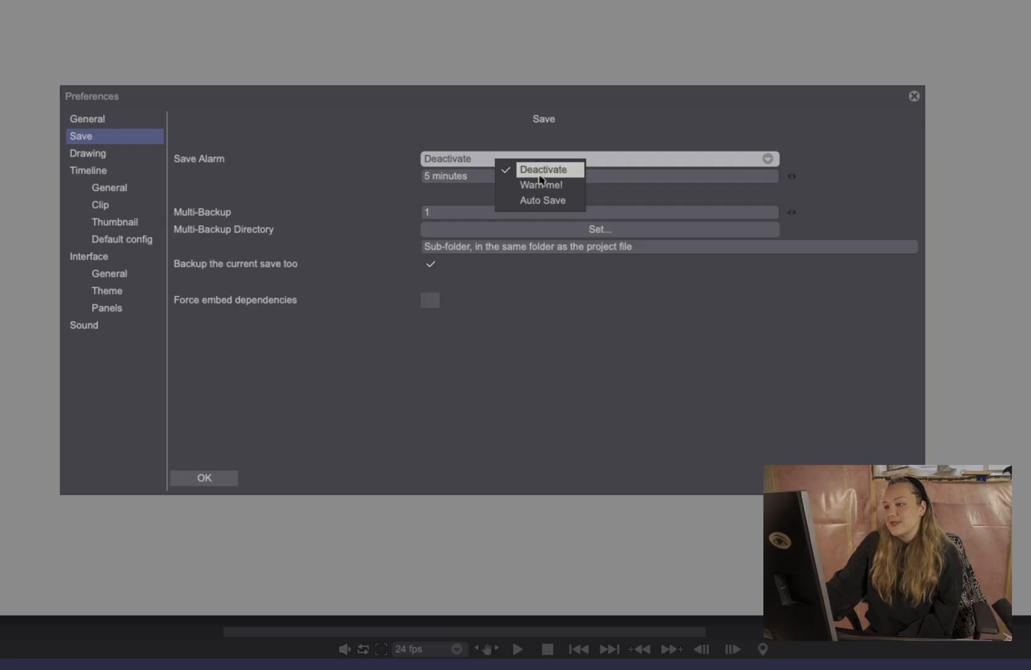
pyautogui.click(558, 215)
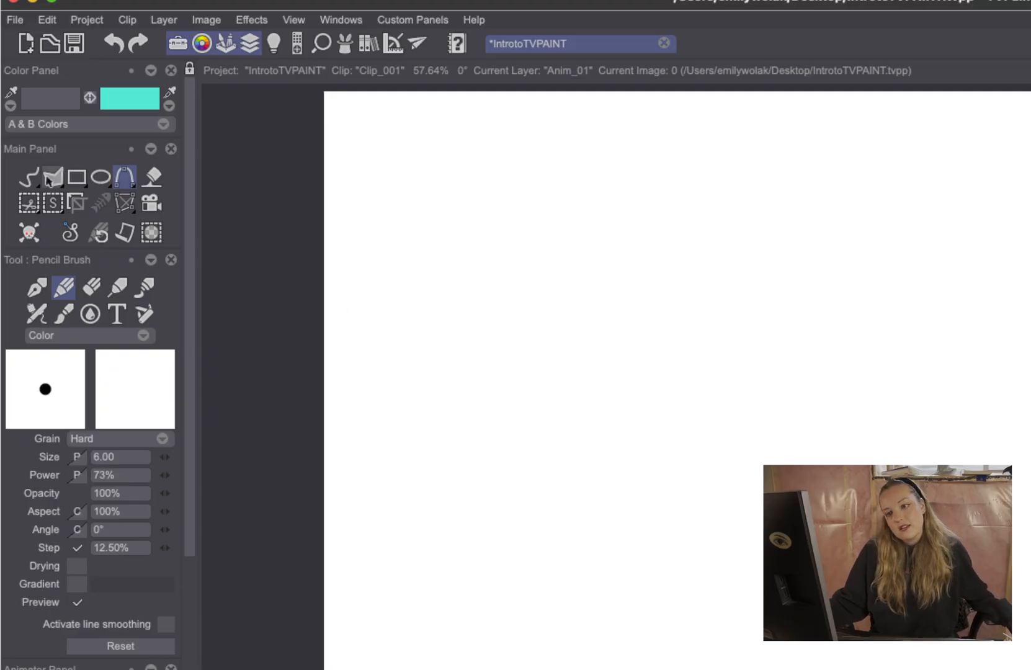
# Set the freehand drawing mode to Dot and draw a dotted zigzag line across the canvas.
pyautogui.click(27, 181)
pyautogui.rightClick(26, 186)
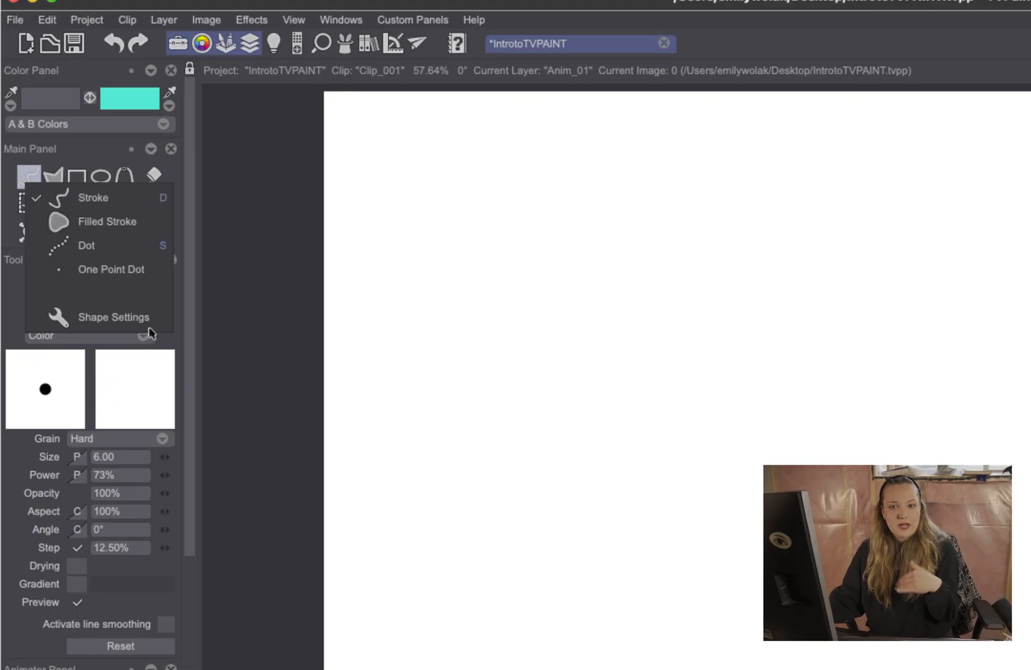
pyautogui.click(112, 246)
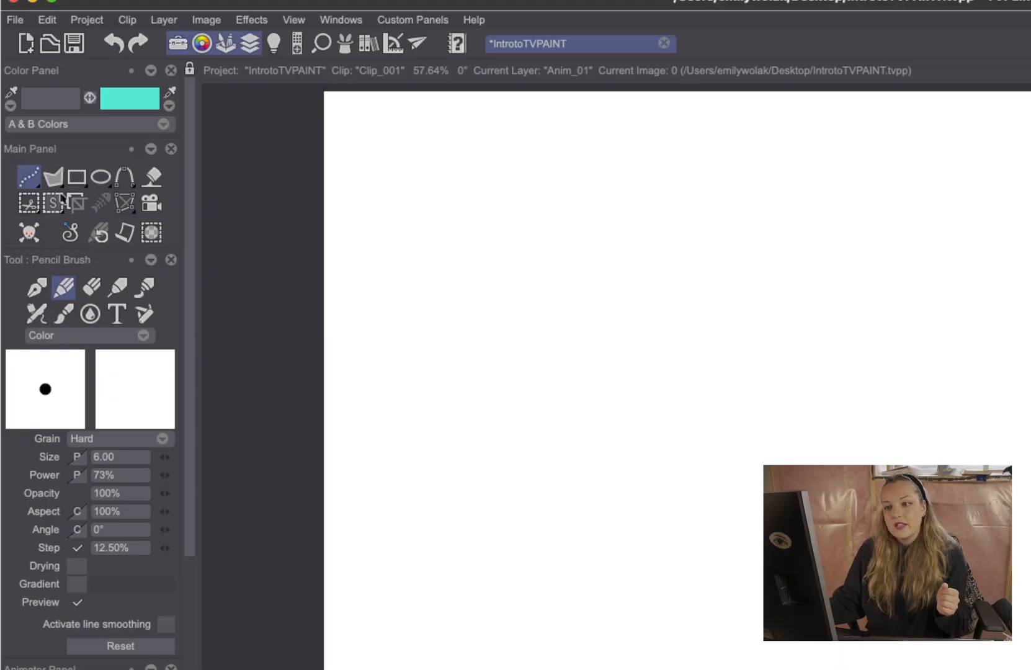
pyautogui.click(29, 176)
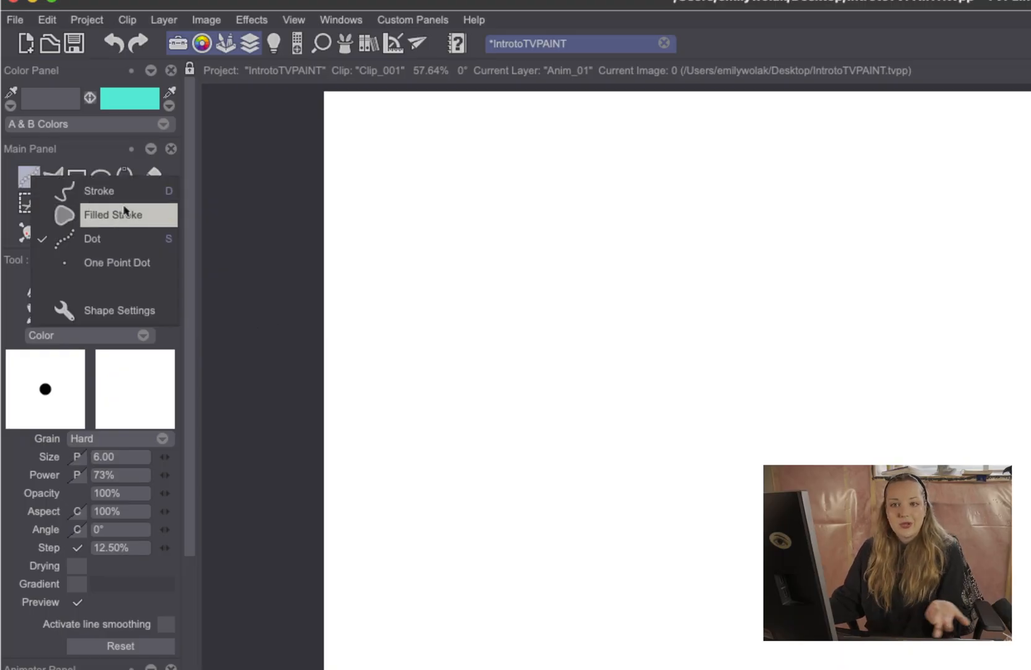
pyautogui.click(269, 249)
pyautogui.moveTo(715, 295)
pyautogui.mouseDown()
pyautogui.moveTo(774, 400)
pyautogui.moveTo(932, 447)
pyautogui.moveTo(1027, 455)
pyautogui.mouseUp()
# Draw a solid angular line in Stroke mode and a second dotted zigzag in Dot mode beside the first.
pyautogui.press('d')
pyautogui.moveTo(800, 274)
pyautogui.mouseDown()
pyautogui.moveTo(797, 322)
pyautogui.moveTo(1028, 348)
pyautogui.mouseUp()
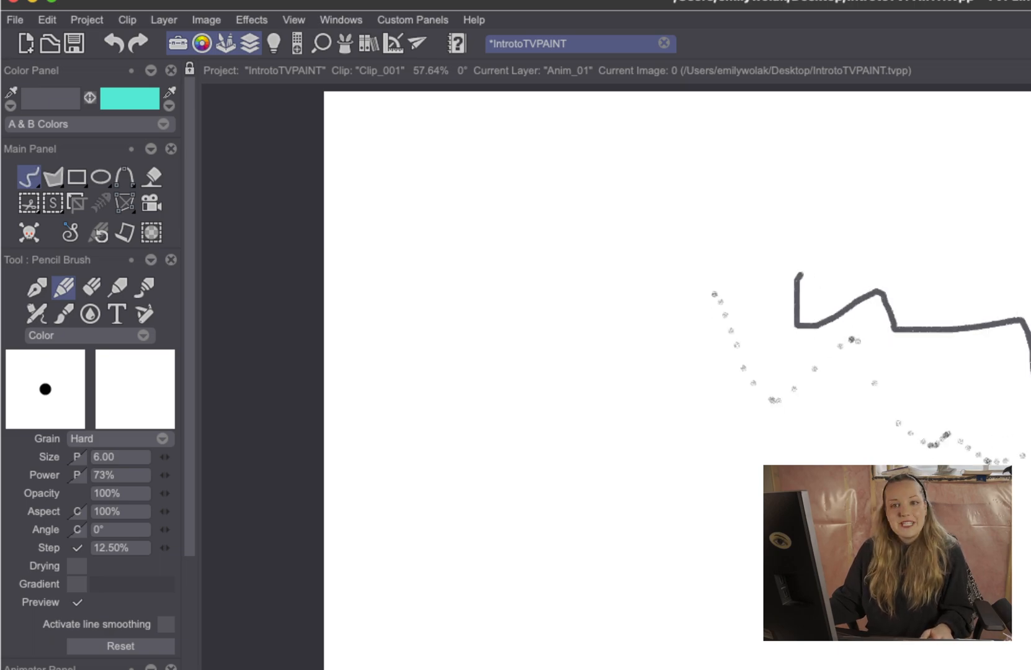
pyautogui.press('d')
pyautogui.moveTo(458, 279)
pyautogui.mouseDown()
pyautogui.moveTo(493, 409)
pyautogui.moveTo(620, 457)
pyautogui.moveTo(755, 531)
pyautogui.mouseUp()
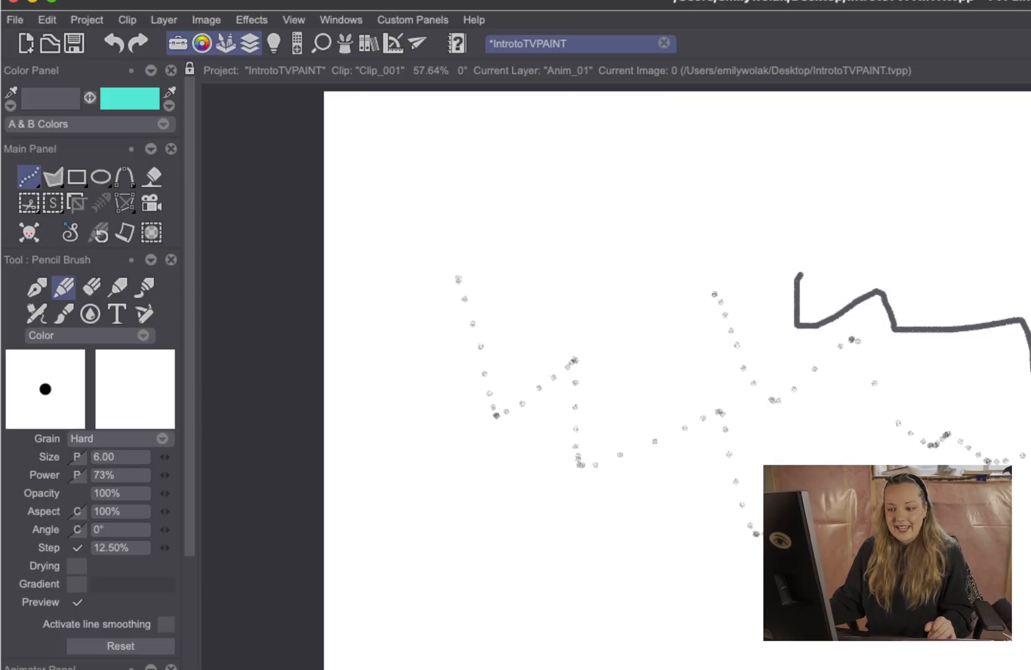
# Draw a closed, filled crown-like polygon with seven corners over the dotted lines using the filling shape tool.
pyautogui.click(53, 176)
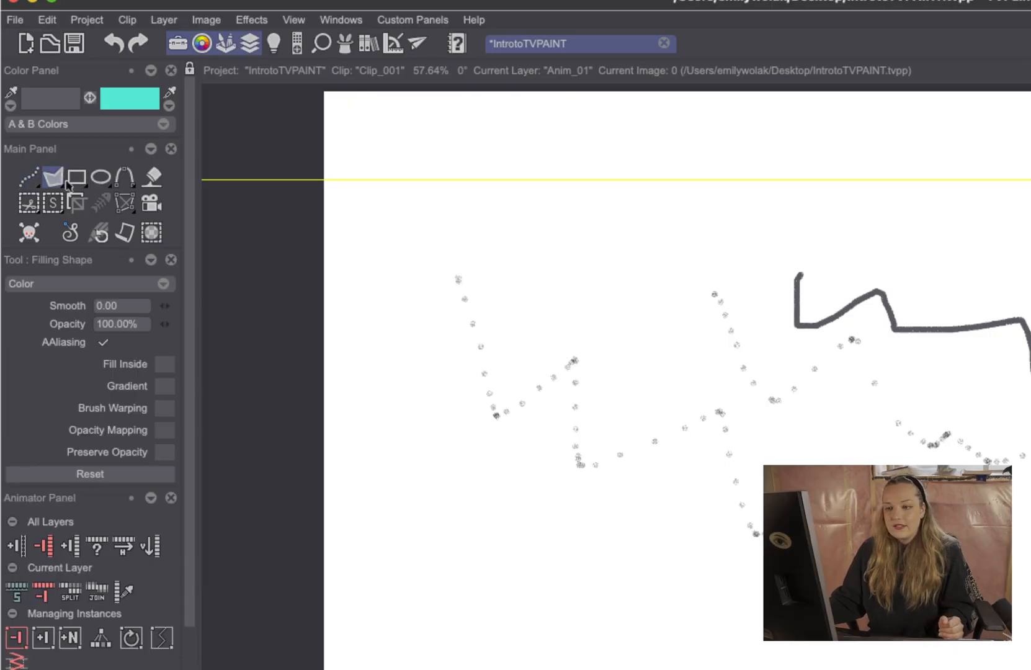
pyautogui.moveTo(546, 219); pyautogui.dragTo(560, 359)
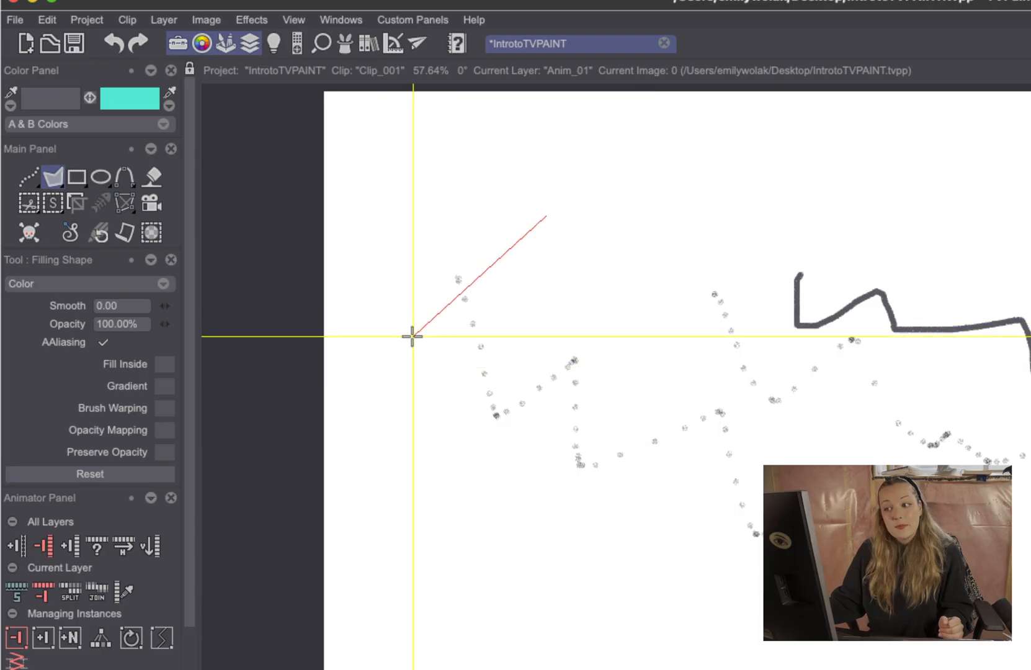
pyautogui.click(467, 331)
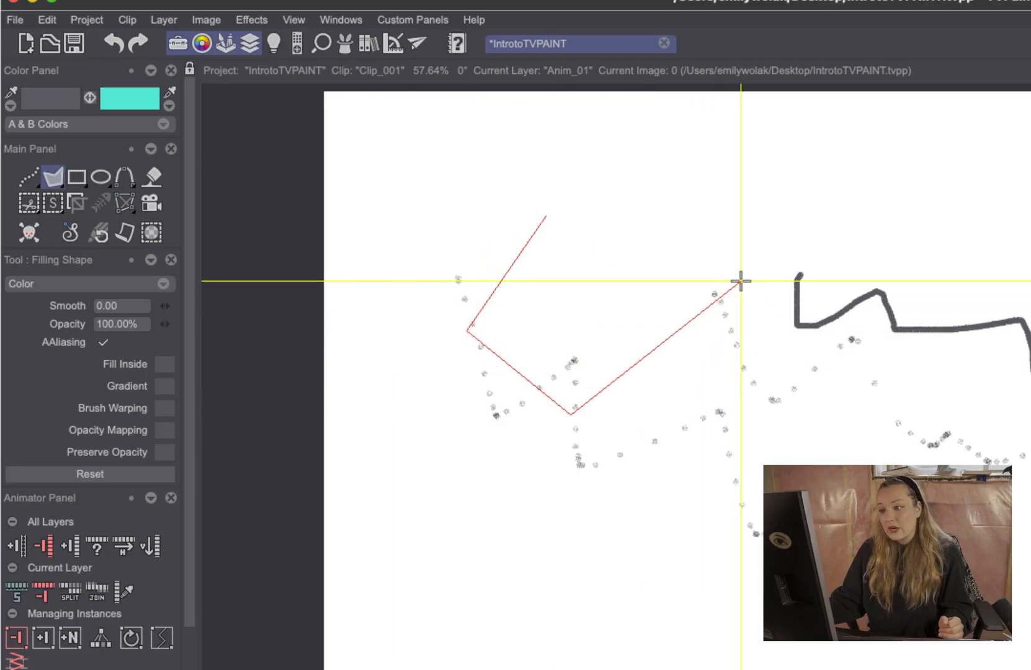
pyautogui.click(741, 281)
pyautogui.click(650, 277)
pyautogui.click(631, 217)
pyautogui.click(582, 276)
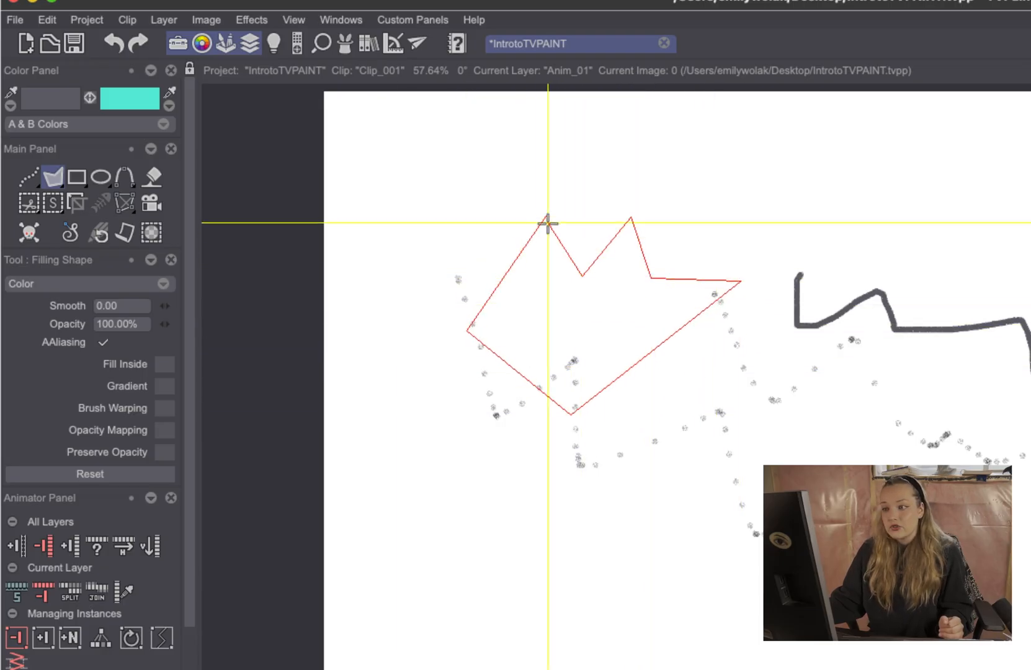
pyautogui.click(546, 224)
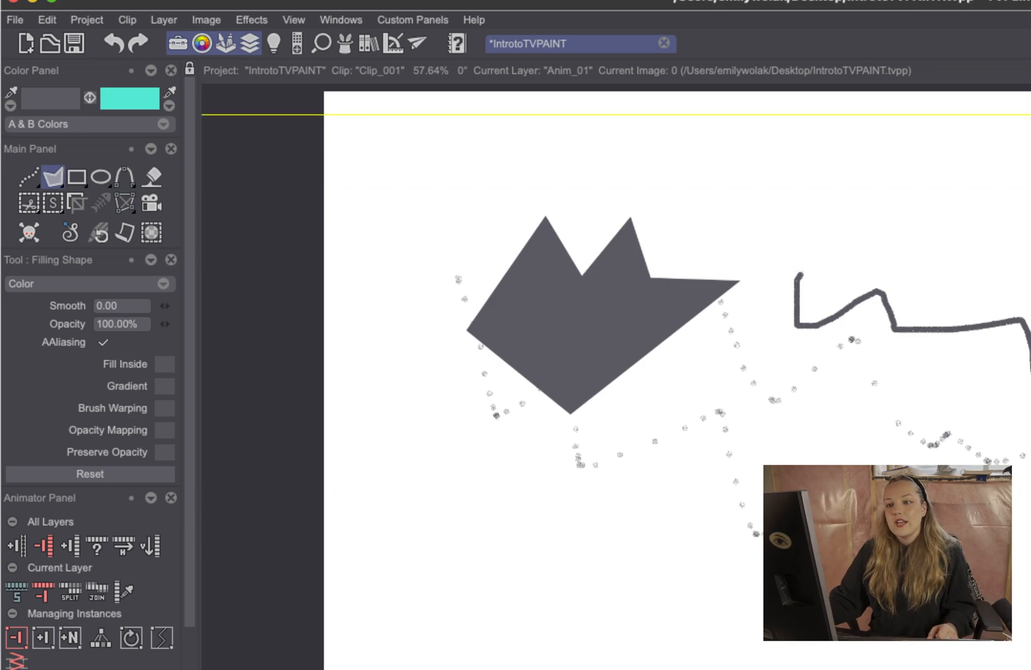
# Switch the color panel from A & B Colors to Slider mode.
pyautogui.click(159, 126)
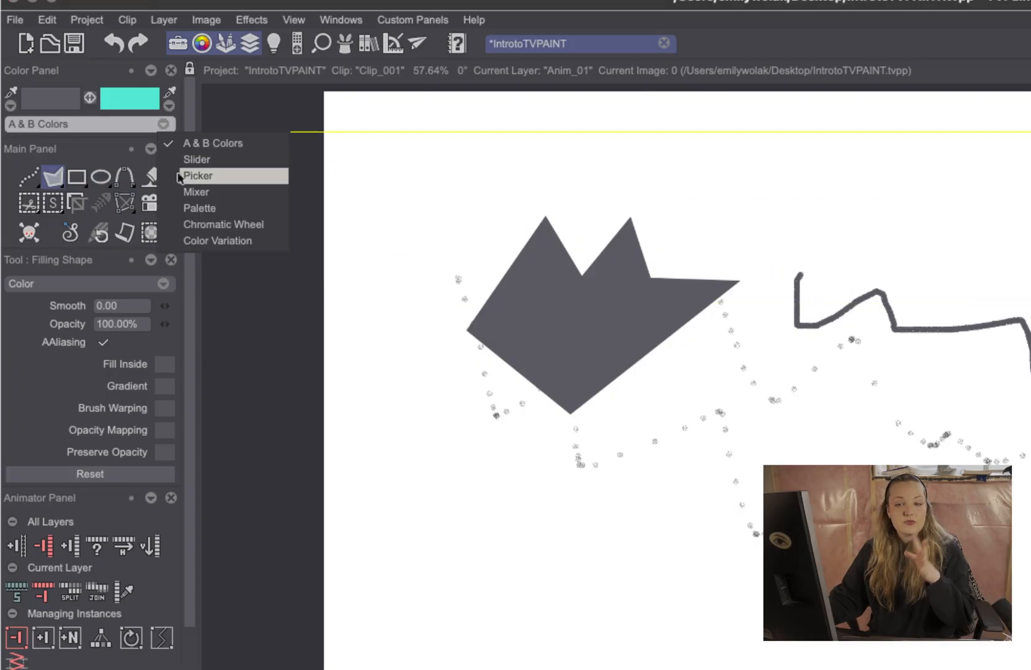
pyautogui.click(211, 143)
pyautogui.click(52, 126)
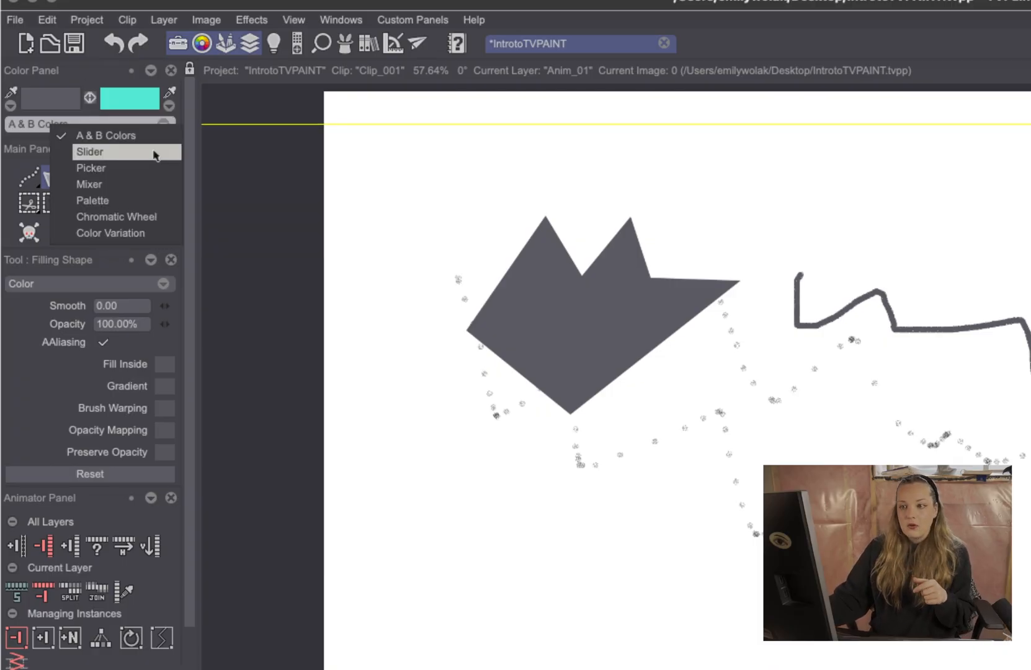
pyautogui.click(155, 154)
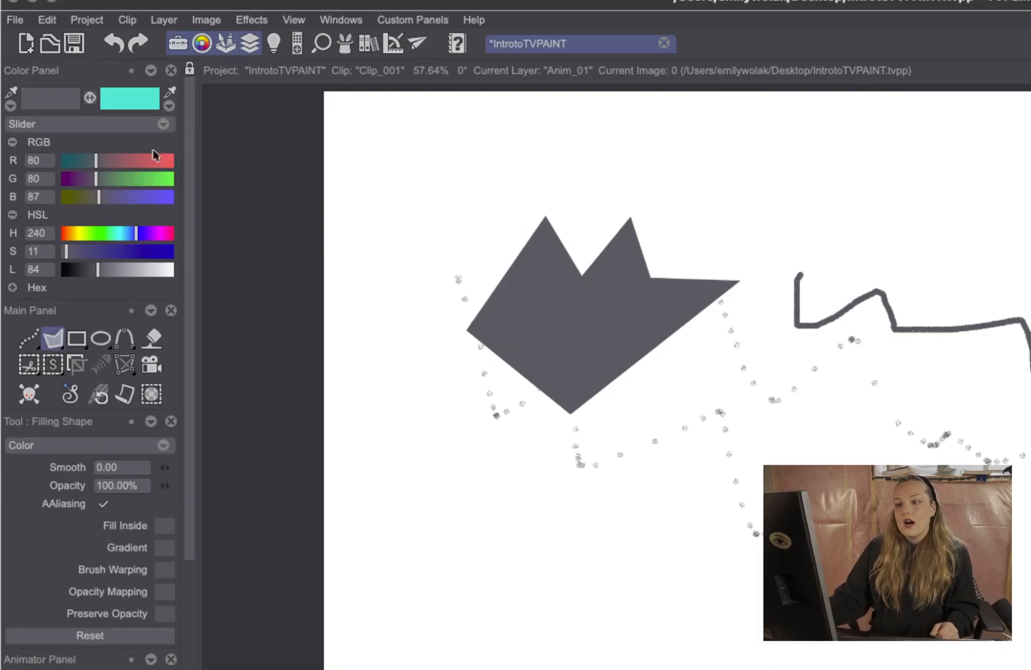
# Pick a dark red as the A color in Picker mode, then switch the color panel to Color Variation.
pyautogui.click(41, 124)
pyautogui.click(81, 170)
pyautogui.moveTo(51, 242); pyautogui.dragTo(13, 123)
pyautogui.click(11, 123)
pyautogui.click(69, 223)
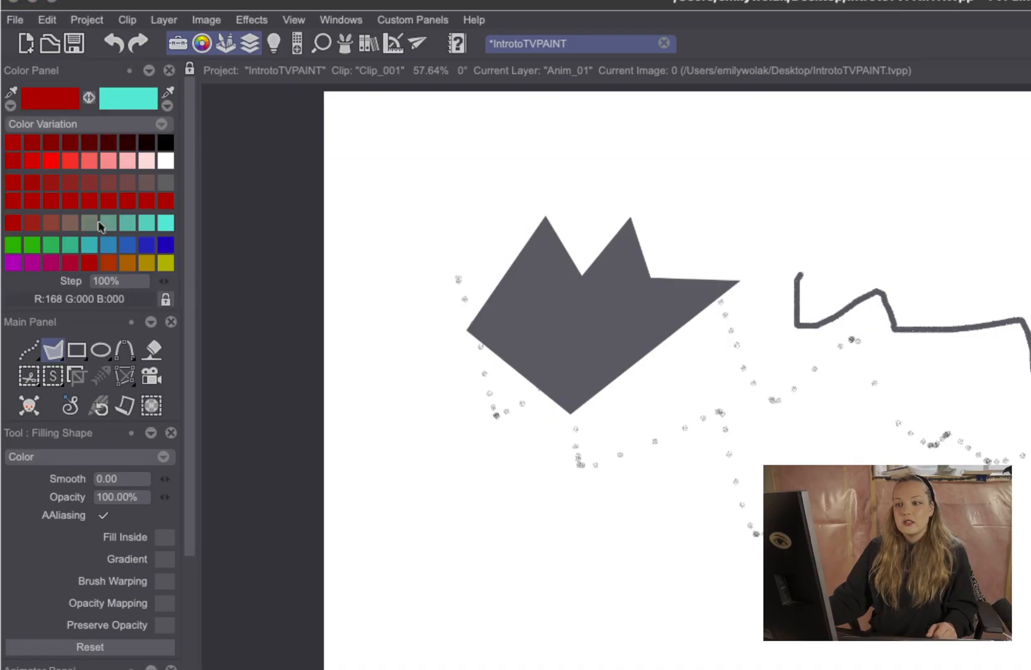
# Switch the color panel from Color Variation to the Chromatic Wheel.
pyautogui.click(37, 125)
pyautogui.click(266, 168)
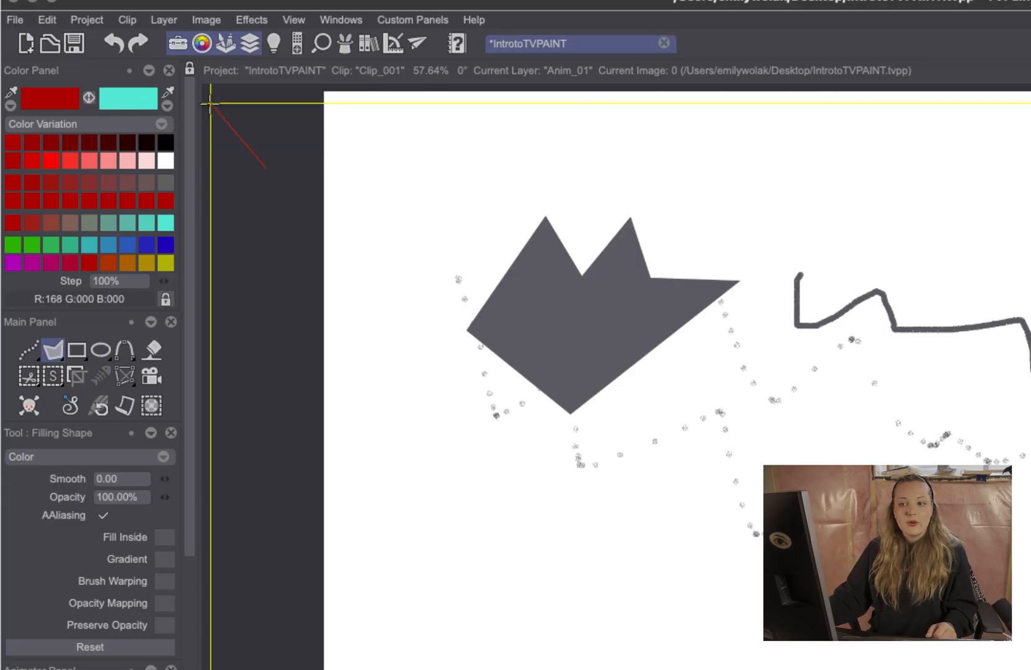
pyautogui.click(111, 123)
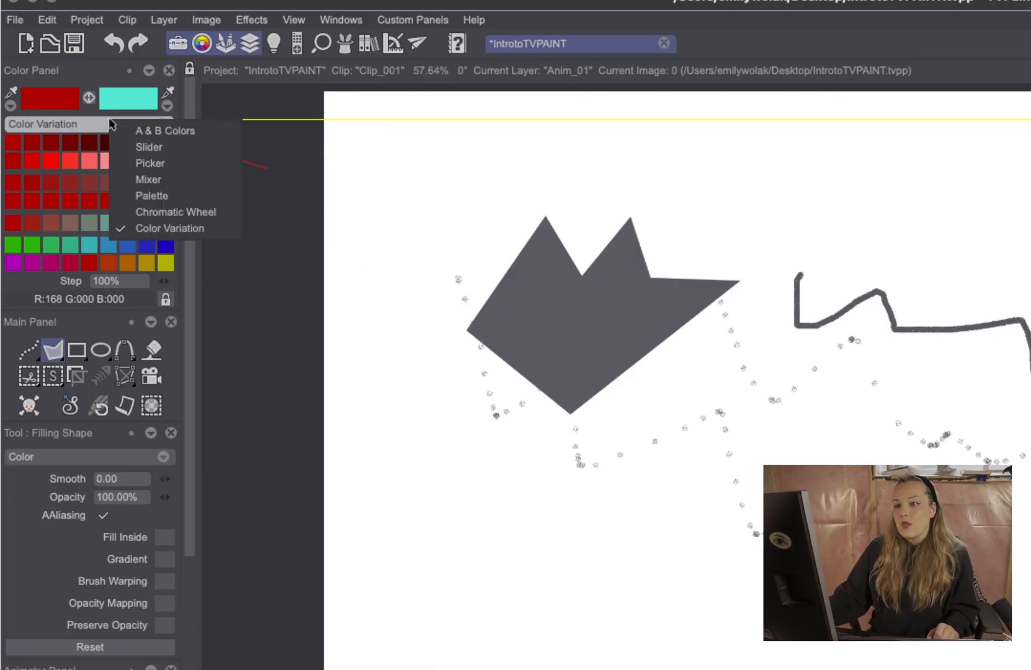
pyautogui.click(143, 216)
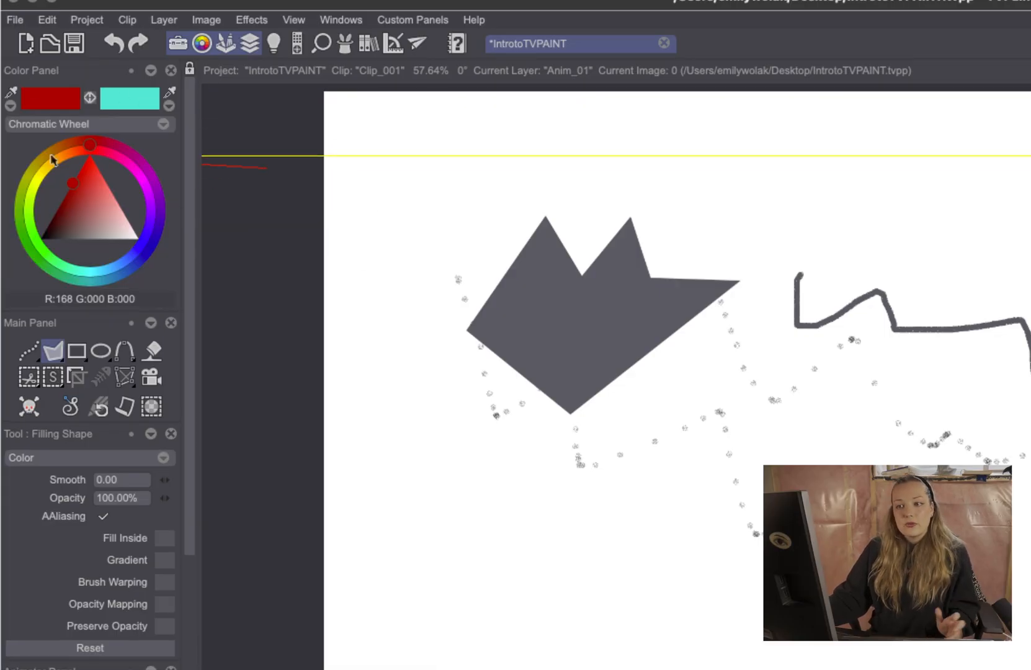
# Switch the color panel to Palette mode and browse the swatches of the TVP 01 palette.
pyautogui.click(53, 124)
pyautogui.click(178, 205)
pyautogui.scroll(-5, 108, 217)
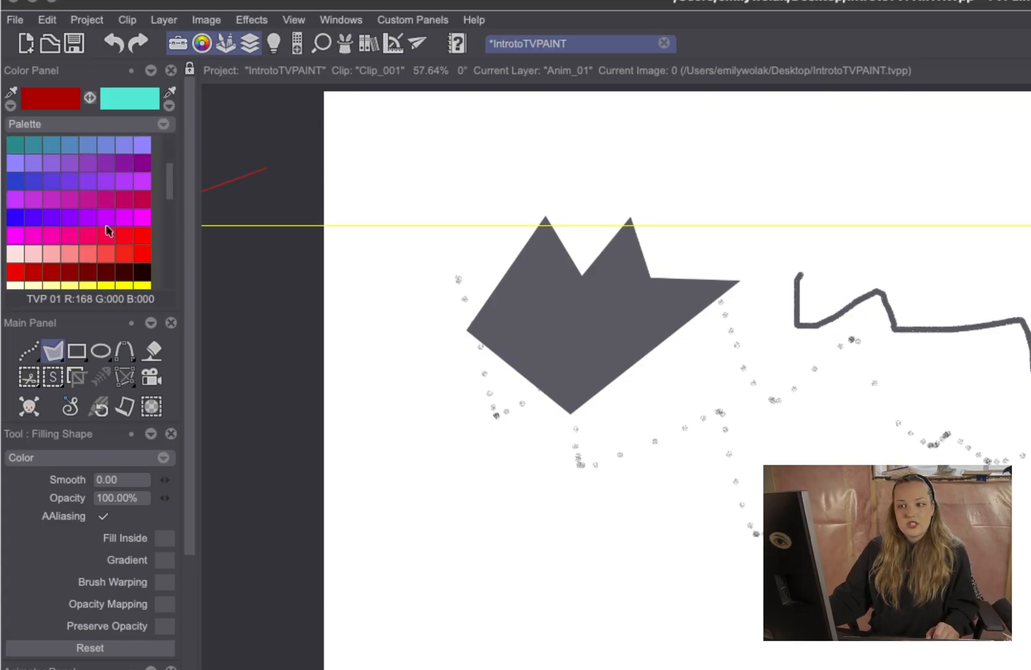
pyautogui.scroll(3, 62, 216)
pyautogui.scroll(-3, 62, 216)
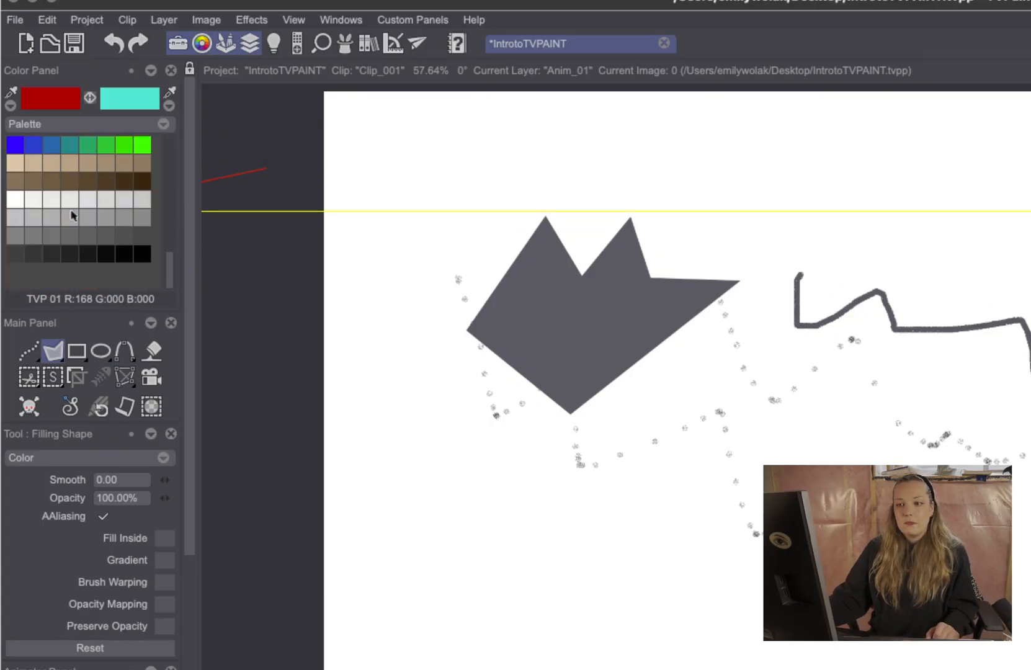
# Switch the color panel to Mixer mode and create an empty mixer named "purples".
pyautogui.click(73, 126)
pyautogui.click(124, 179)
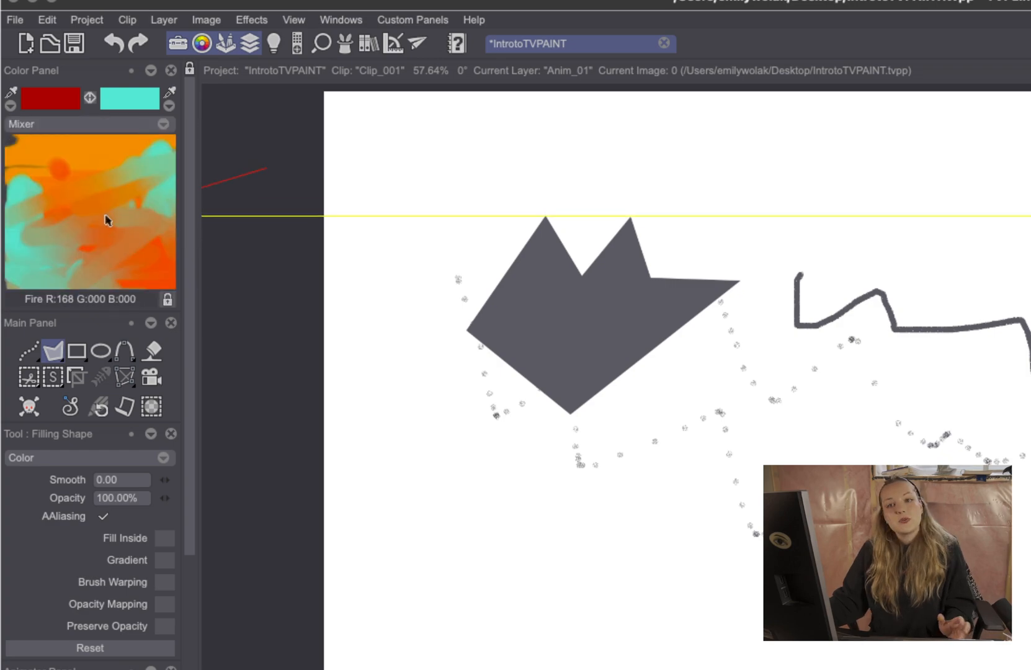
pyautogui.rightClick(123, 231)
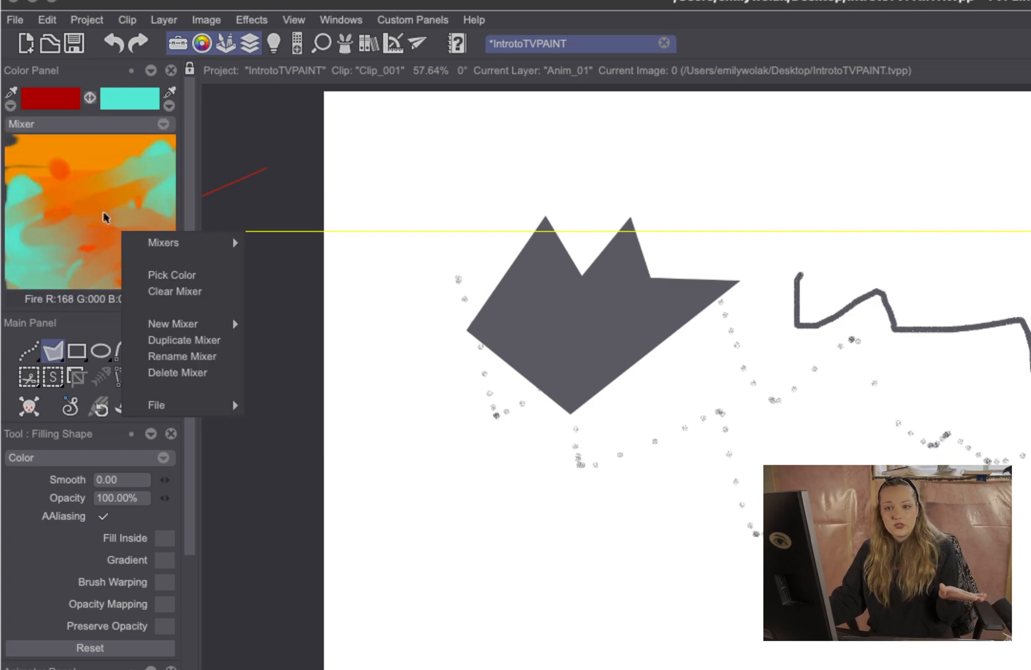
pyautogui.moveTo(144, 242)
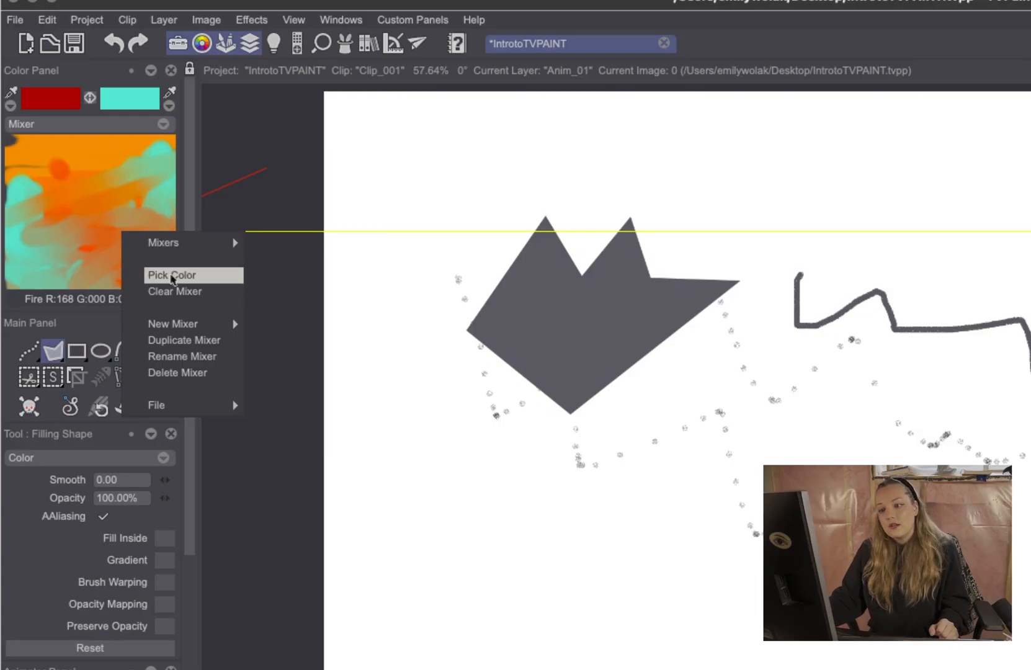
pyautogui.moveTo(247, 324)
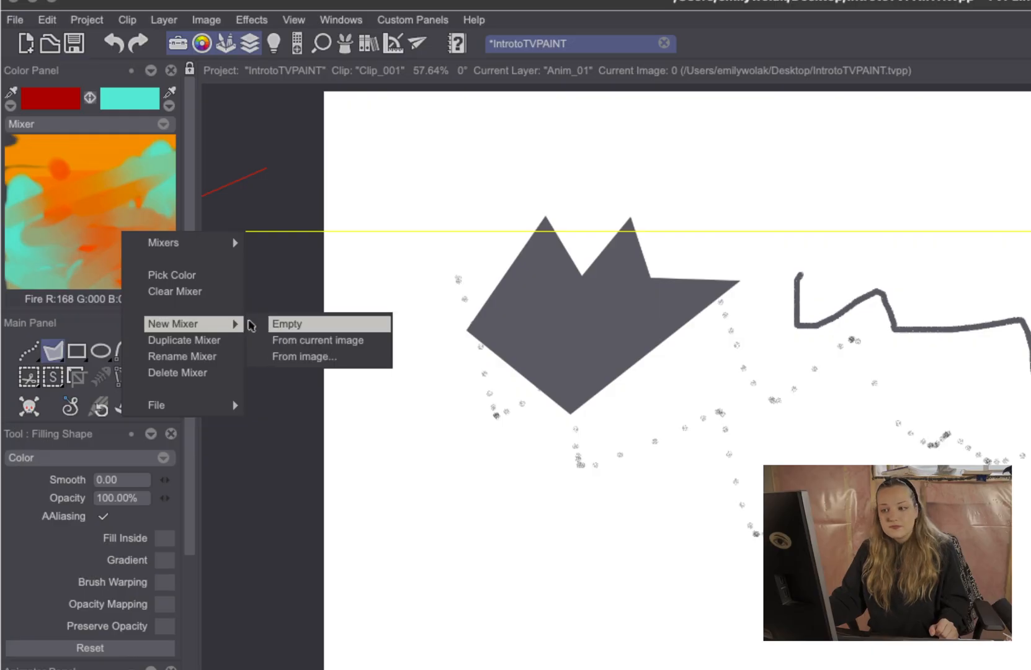
pyautogui.click(292, 325)
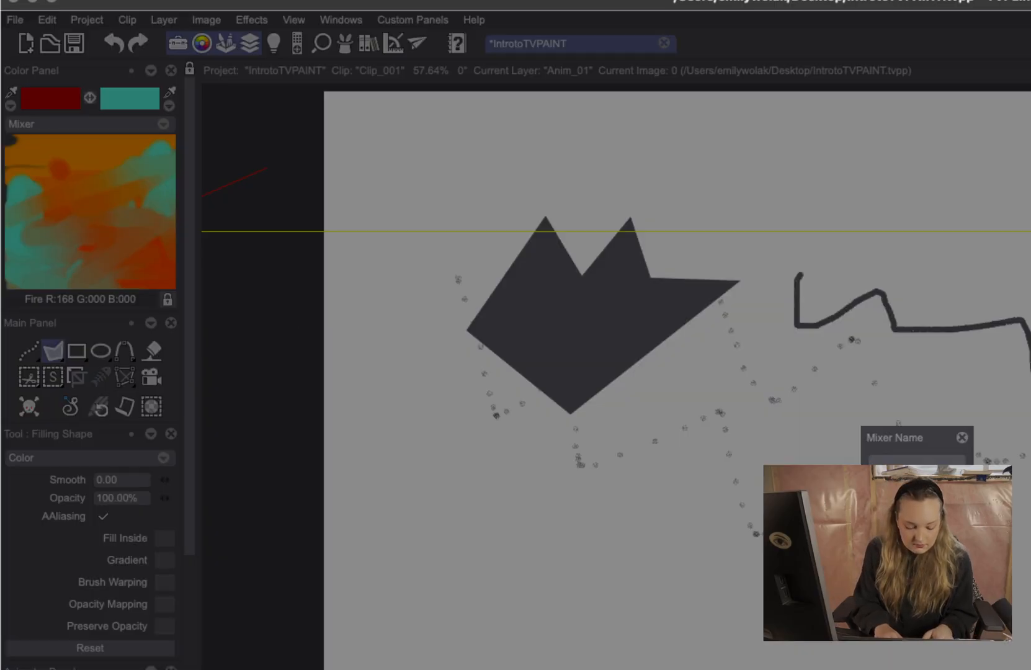
pyautogui.write('purples')
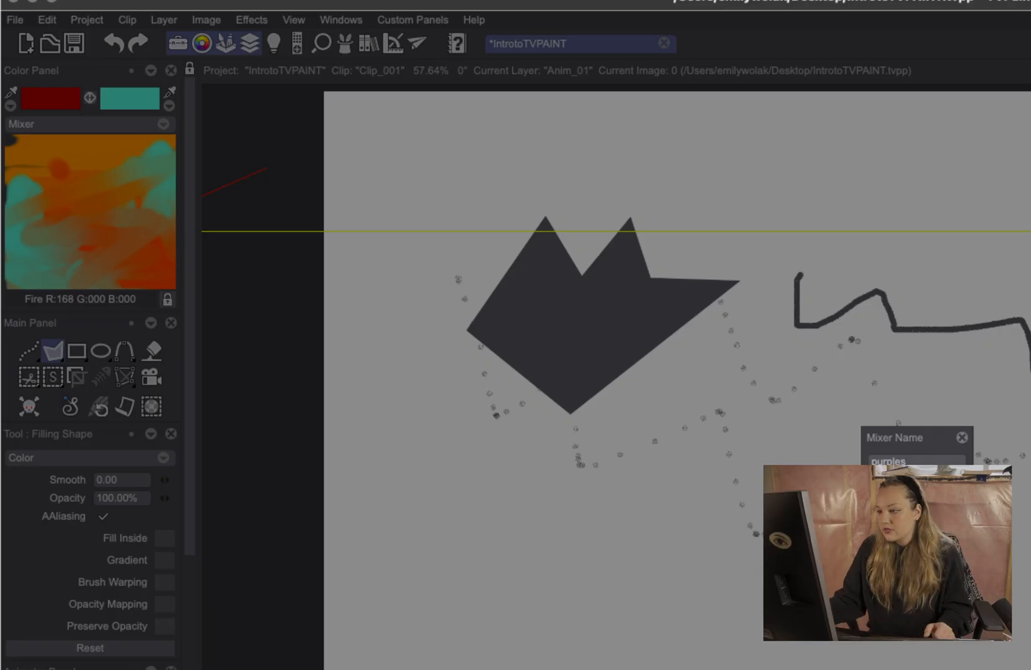
pyautogui.press('Return')
# Using the Chromatic Wheel, set one swatch to dark purple (R123 G0 B115), swap A and B, and set the other to pink (R237 G116 B207).
pyautogui.click(169, 105)
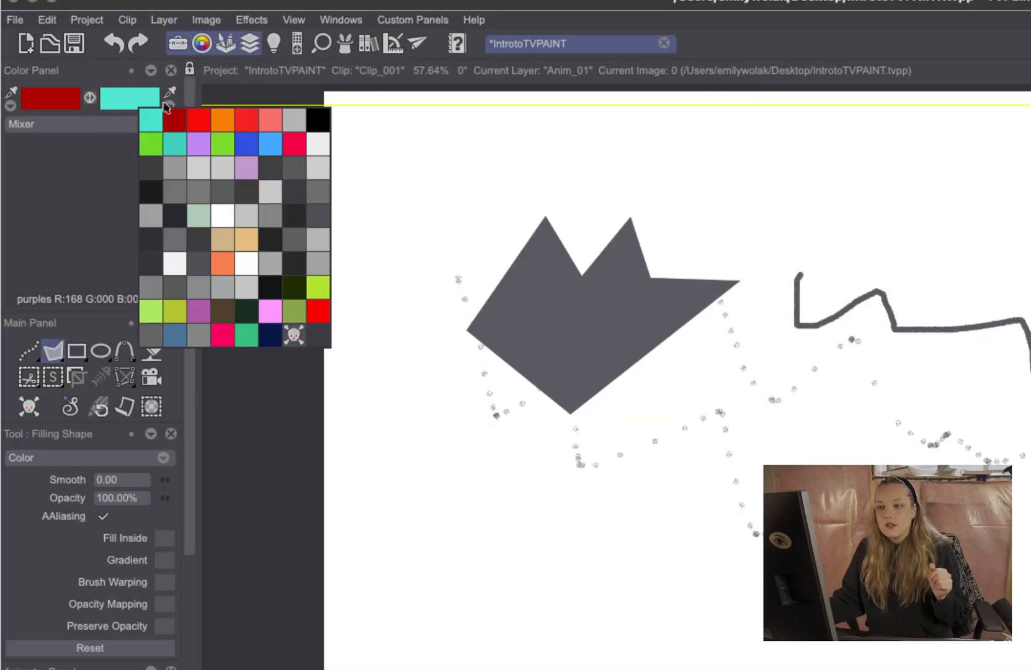
pyautogui.click(92, 125)
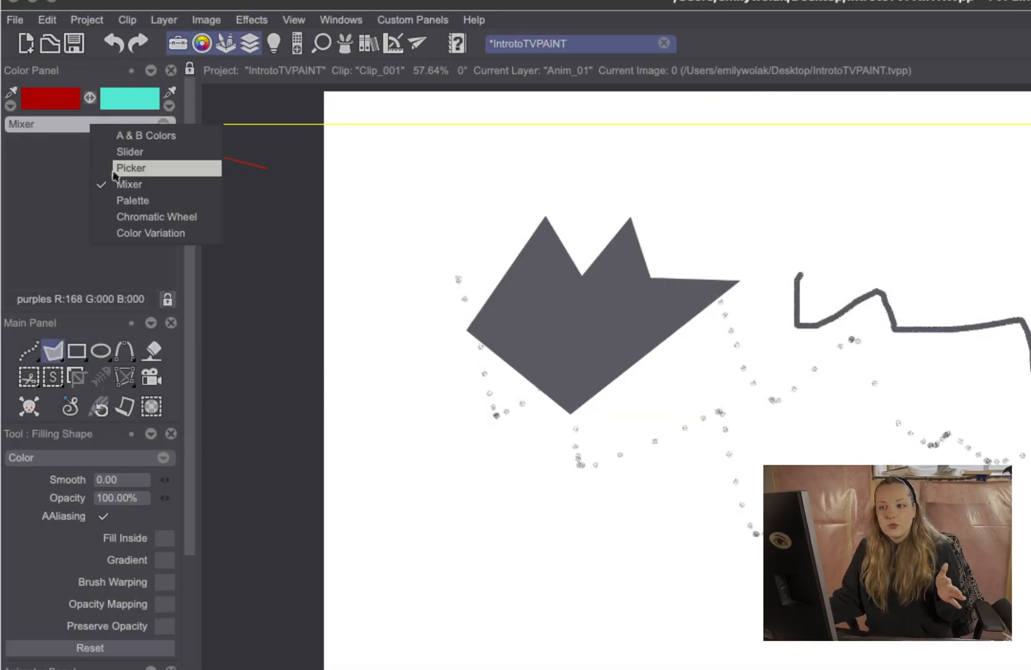
pyautogui.click(148, 221)
pyautogui.click(141, 176)
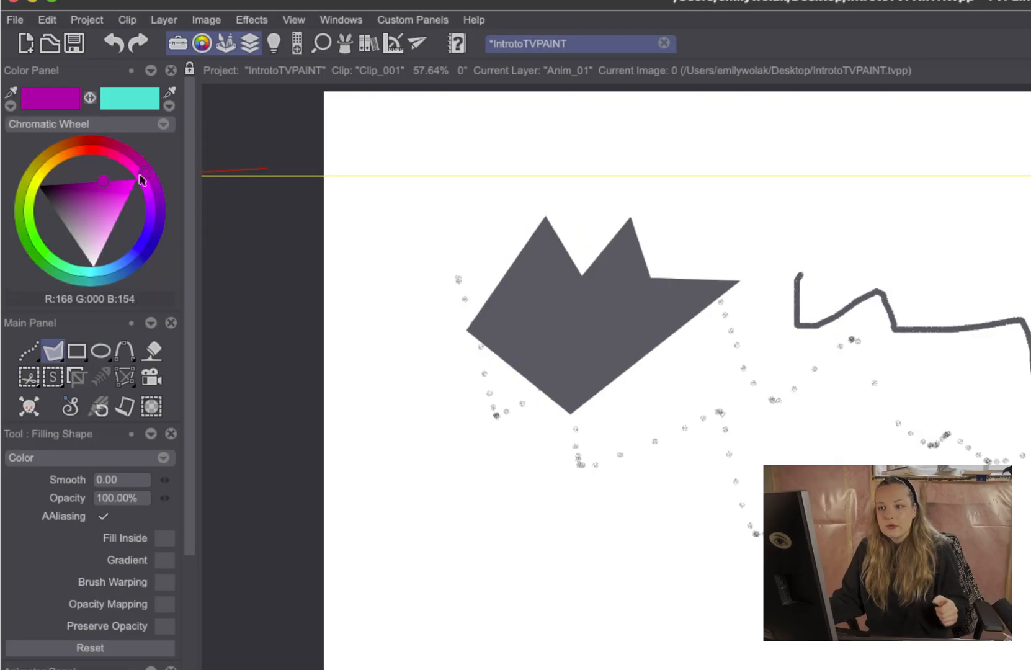
pyautogui.click(92, 174)
pyautogui.moveTo(92, 172); pyautogui.dragTo(86, 177)
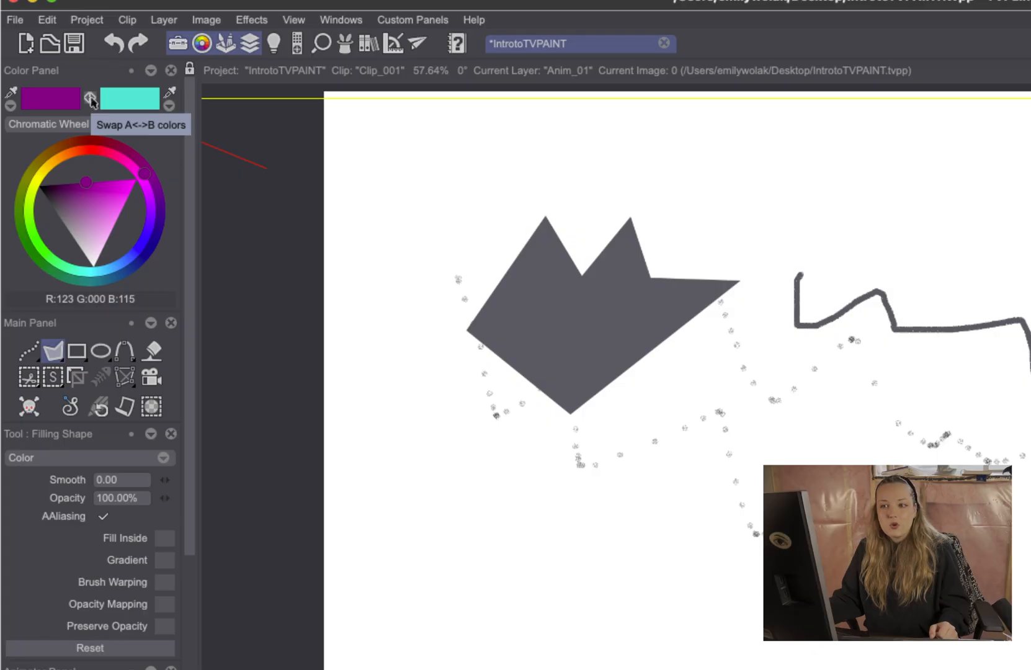
pyautogui.click(90, 99)
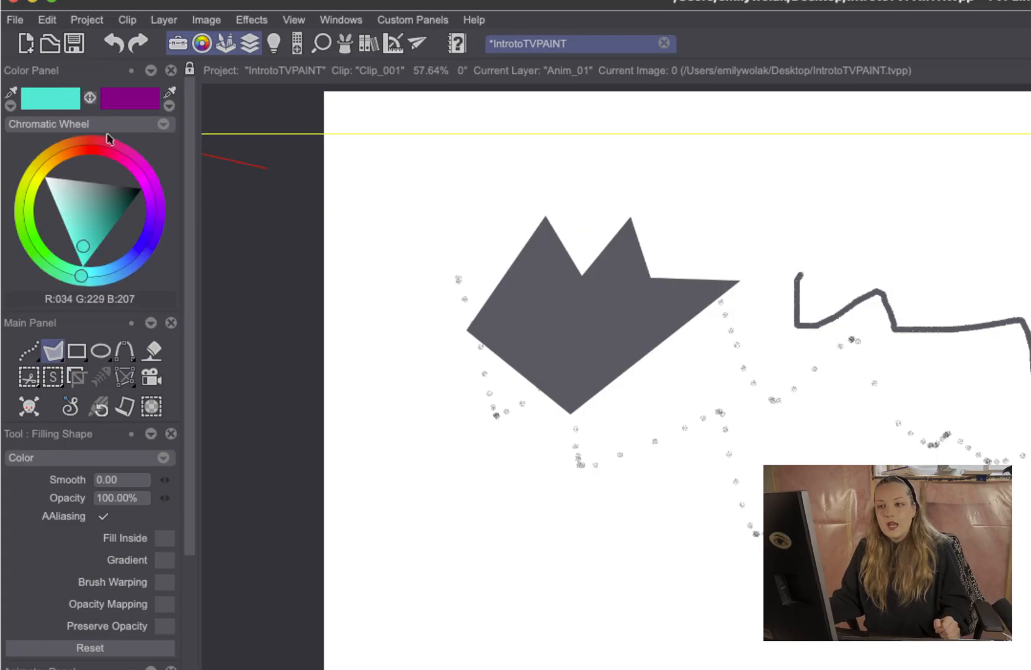
pyautogui.moveTo(110, 151)
pyautogui.mouseDown()
pyautogui.moveTo(127, 146)
pyautogui.moveTo(136, 165)
pyautogui.moveTo(111, 215)
pyautogui.mouseUp()
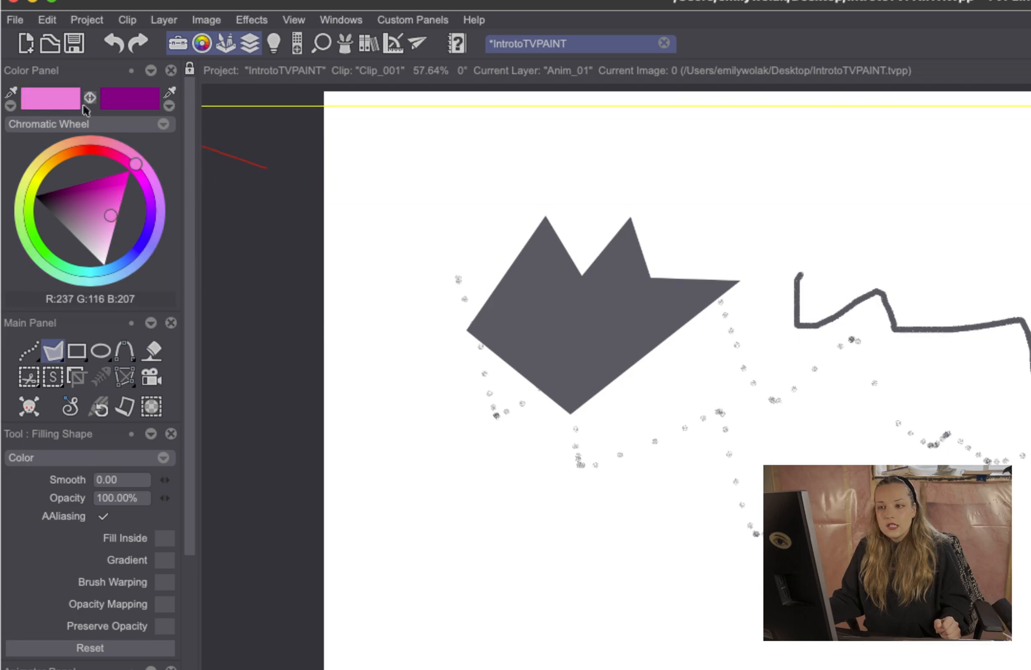
# Return to Mixer mode and fill the purples mixer with pink above and purple below, blending them together.
pyautogui.click(93, 124)
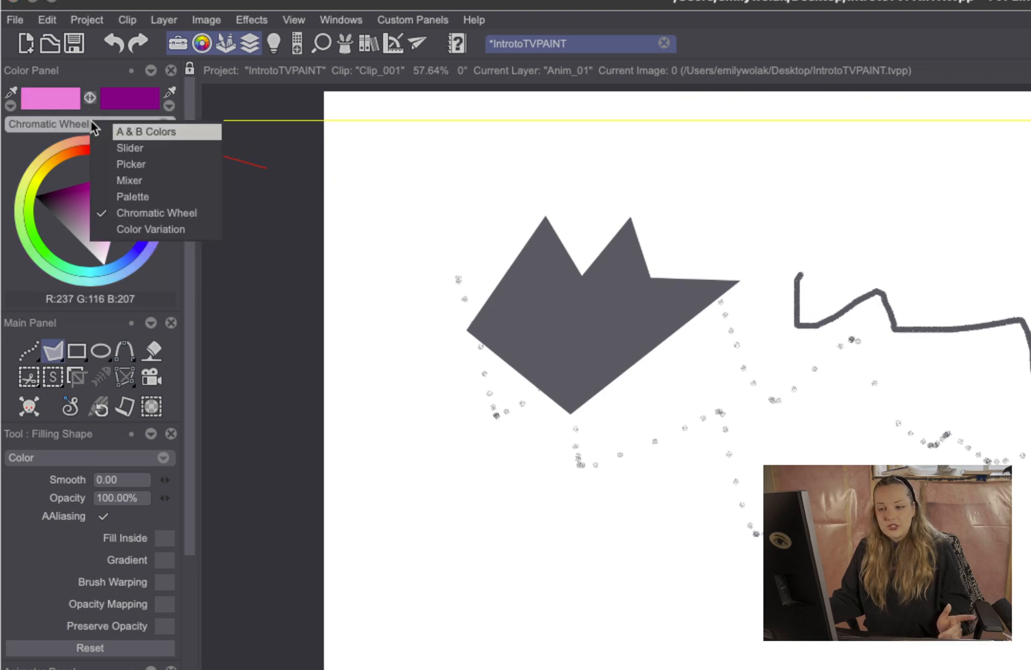
pyautogui.click(118, 179)
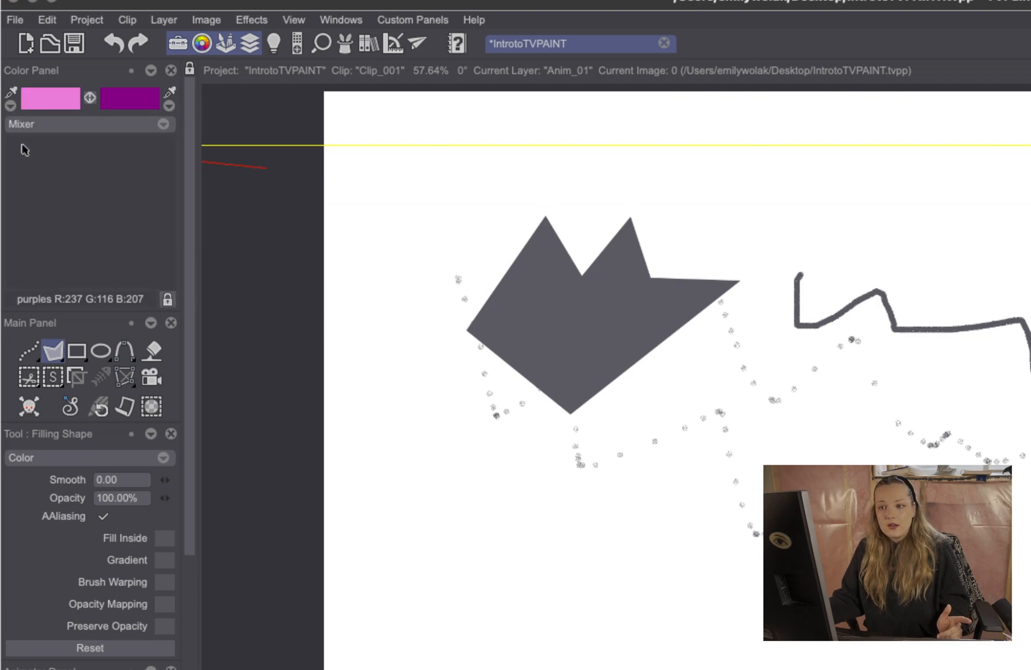
pyautogui.moveTo(25, 141)
pyautogui.mouseDown()
pyautogui.moveTo(57, 177)
pyautogui.moveTo(131, 108)
pyautogui.moveTo(86, 222)
pyautogui.mouseUp()
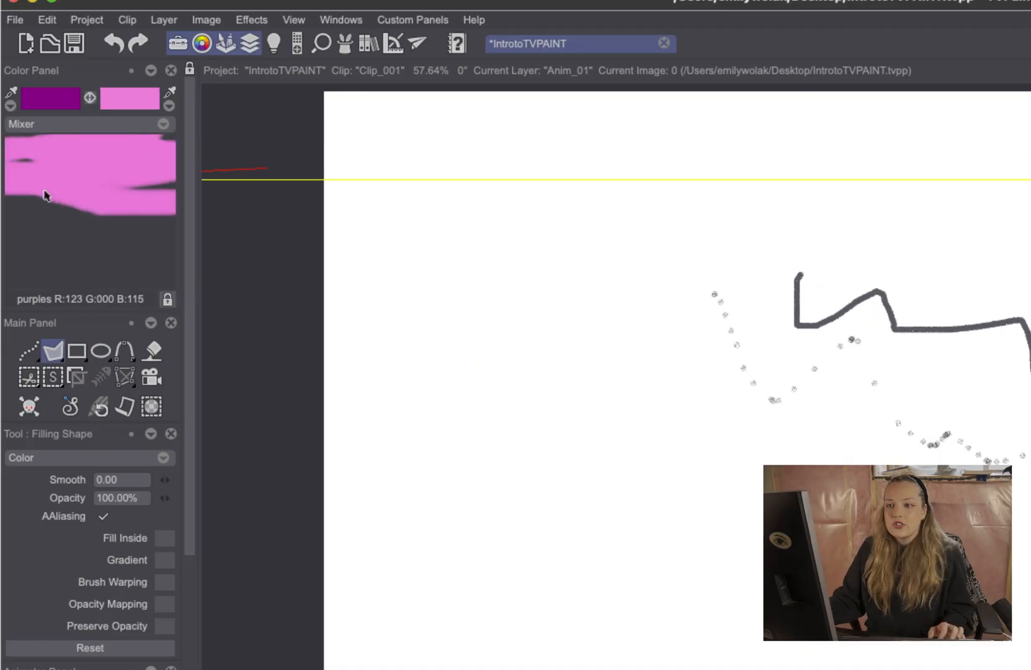
pyautogui.moveTo(46, 198)
pyautogui.mouseDown()
pyautogui.moveTo(184, 229)
pyautogui.moveTo(69, 223)
pyautogui.moveTo(86, 205)
pyautogui.moveTo(97, 216)
pyautogui.moveTo(33, 201)
pyautogui.moveTo(66, 167)
pyautogui.moveTo(19, 200)
pyautogui.moveTo(89, 203)
pyautogui.moveTo(27, 222)
pyautogui.moveTo(88, 215)
pyautogui.moveTo(90, 194)
pyautogui.moveTo(103, 206)
pyautogui.moveTo(147, 177)
pyautogui.moveTo(150, 207)
pyautogui.moveTo(173, 198)
pyautogui.moveTo(177, 172)
pyautogui.moveTo(180, 218)
pyautogui.moveTo(147, 239)
pyautogui.moveTo(150, 220)
pyautogui.moveTo(136, 215)
pyautogui.moveTo(75, 221)
pyautogui.moveTo(165, 232)
pyautogui.moveTo(170, 243)
pyautogui.moveTo(53, 233)
pyautogui.moveTo(84, 233)
pyautogui.moveTo(108, 259)
pyautogui.moveTo(29, 282)
pyautogui.moveTo(100, 294)
pyautogui.mouseUp()
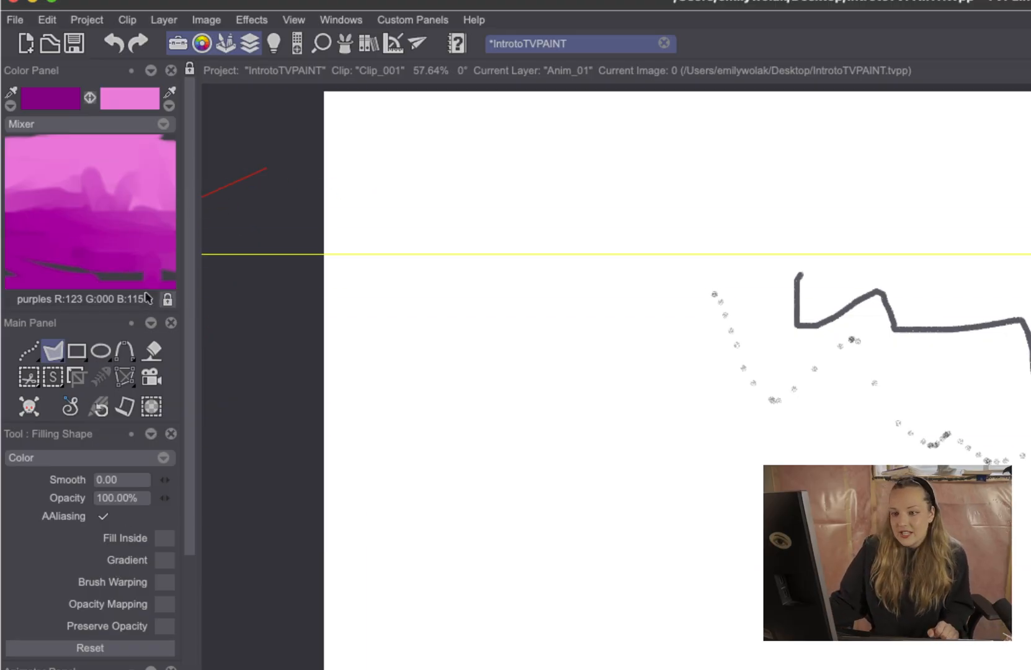
# Examine the mixer's options for creating a new mixer, including from the current image or an image file.
pyautogui.click(93, 127)
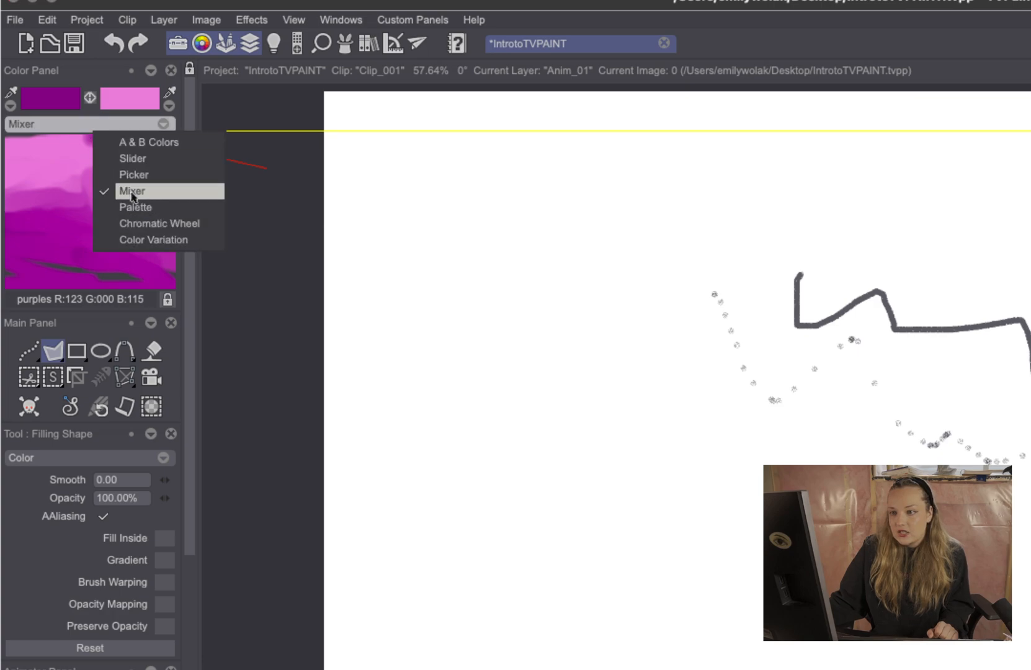
pyautogui.click(133, 191)
pyautogui.rightClick(108, 218)
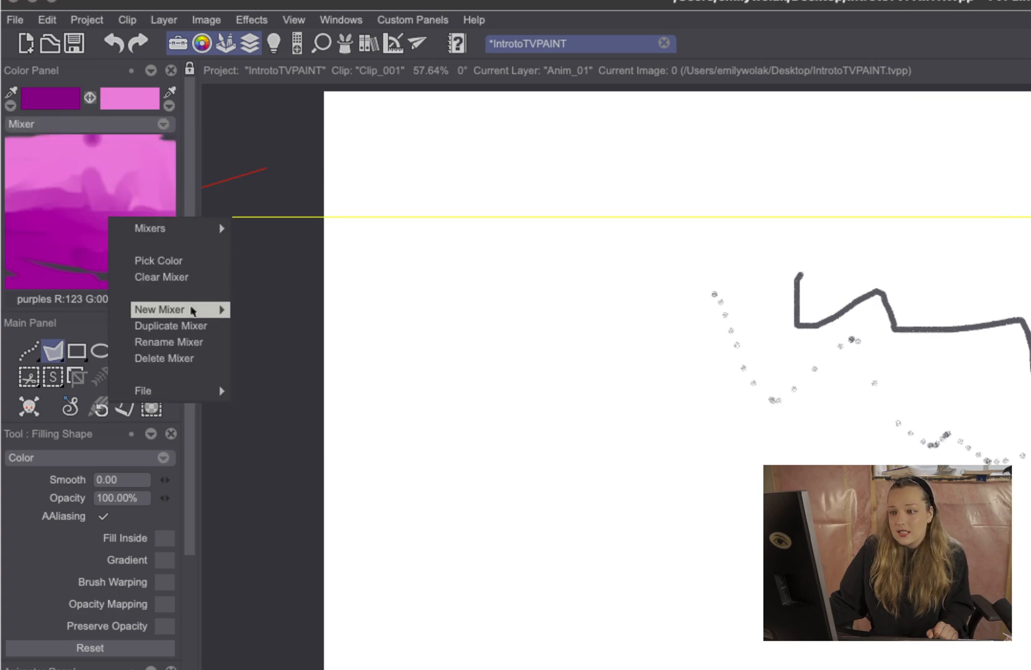
pyautogui.moveTo(189, 306)
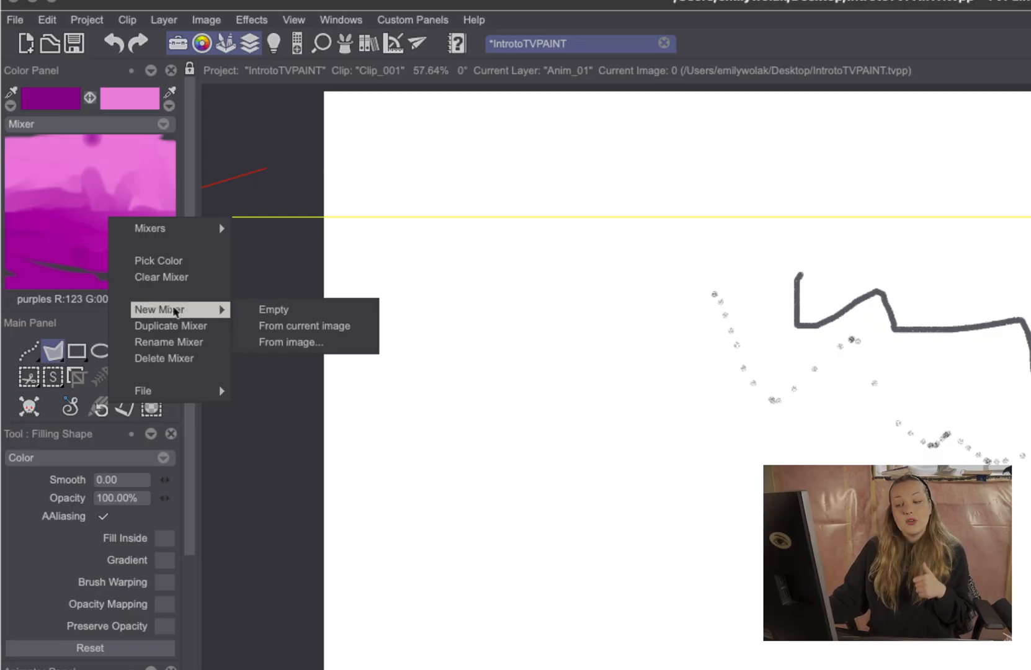
pyautogui.click(453, 160)
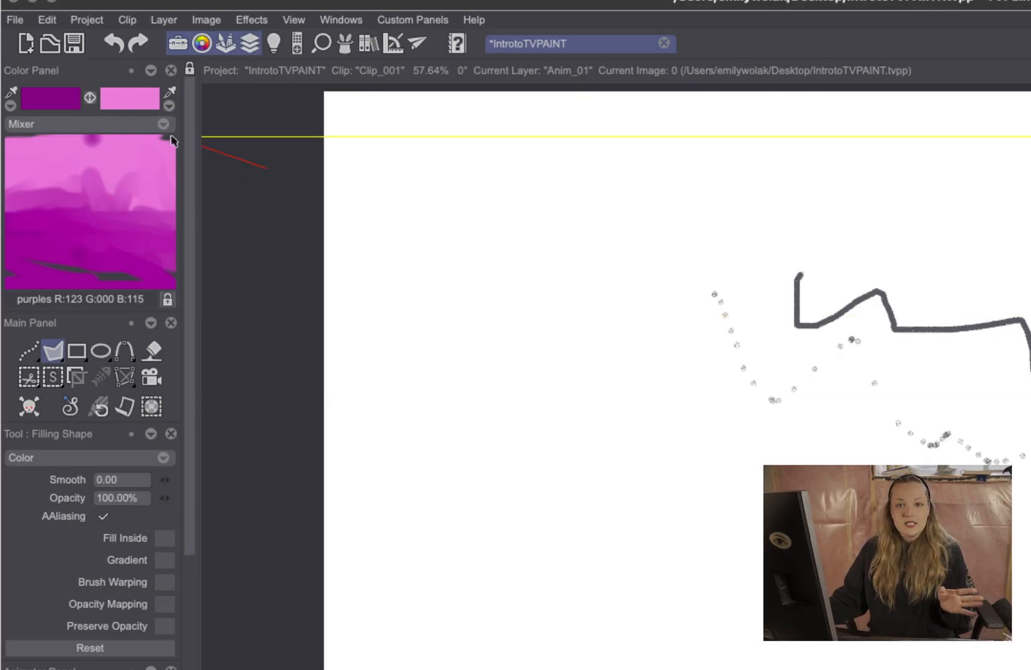
# Show the Chromatic Wheel again briefly and switch the color panel to Palette mode.
pyautogui.click(42, 124)
pyautogui.click(62, 216)
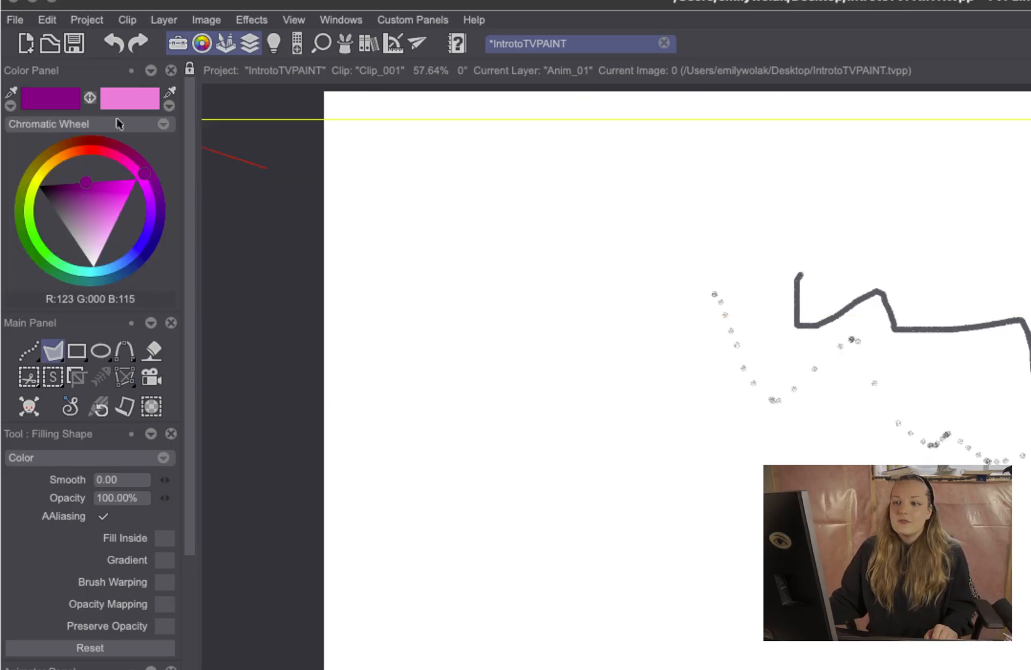
pyautogui.click(137, 124)
pyautogui.click(185, 193)
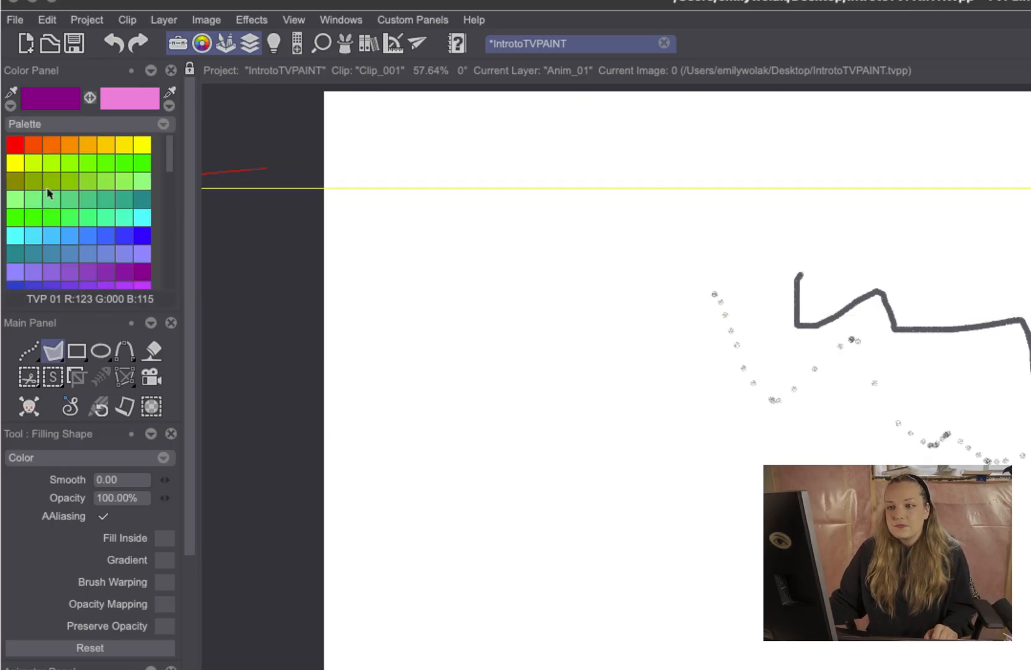
# Create a new palette from an ice cream image file and browse through its swatches.
pyautogui.rightClick(50, 166)
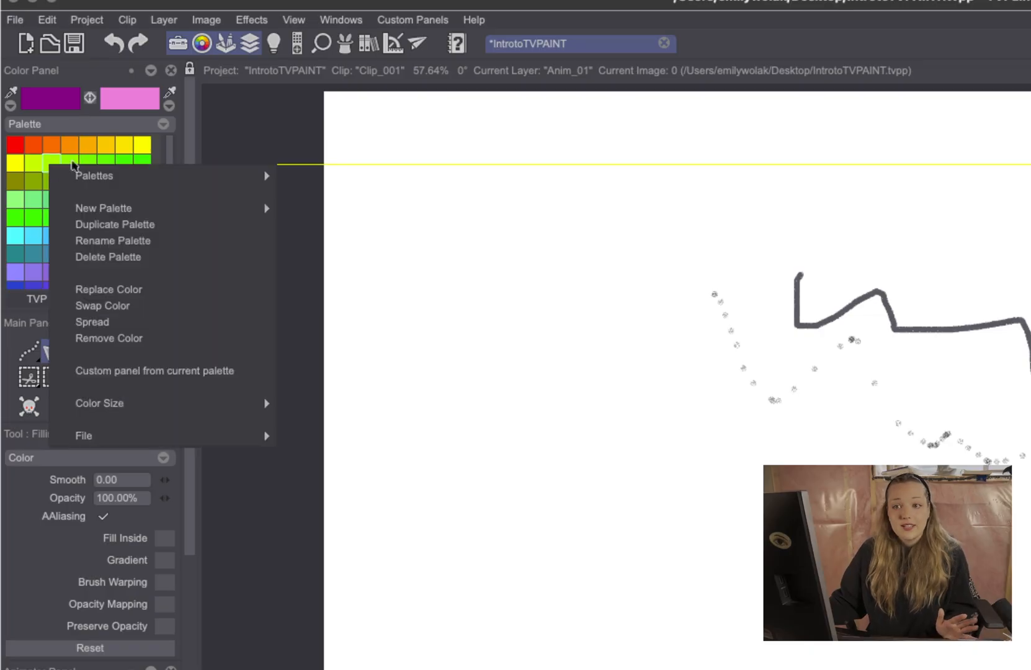
pyautogui.moveTo(143, 180)
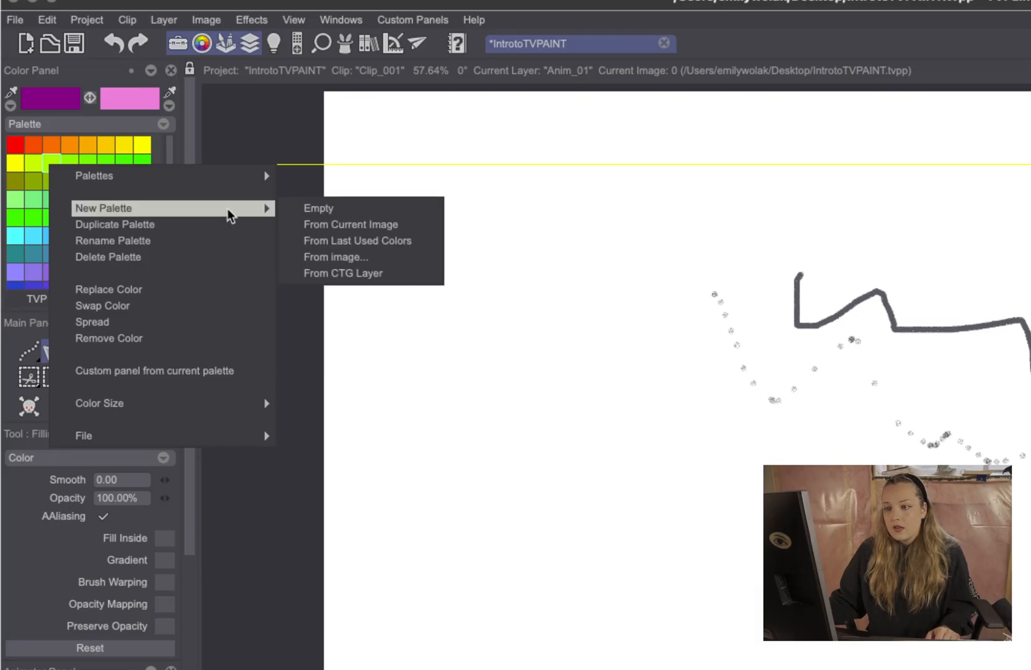
pyautogui.click(336, 254)
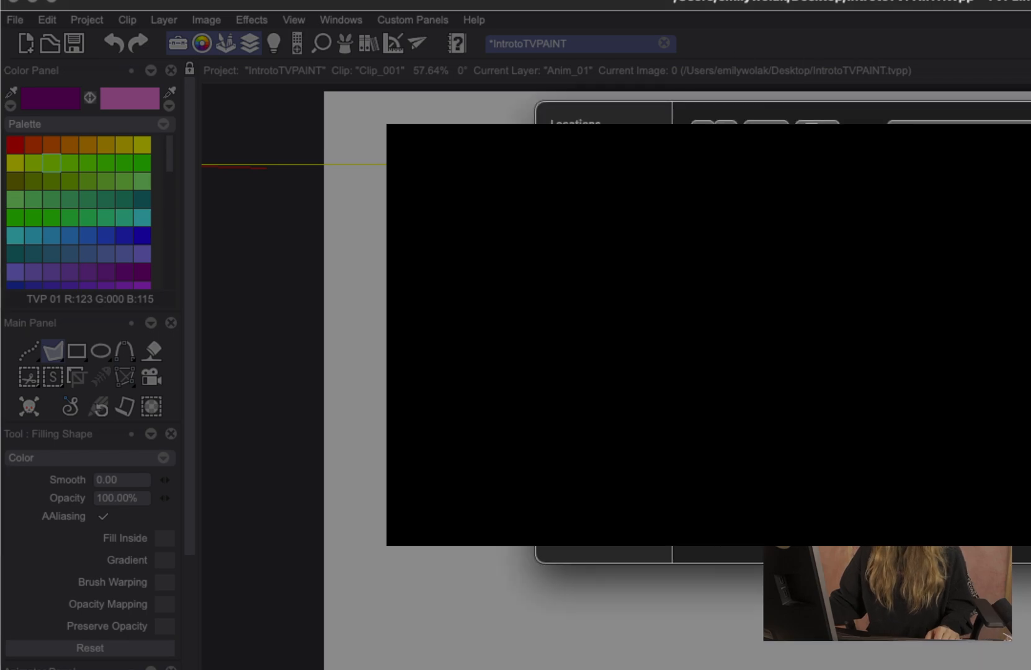
pyautogui.press('Return')
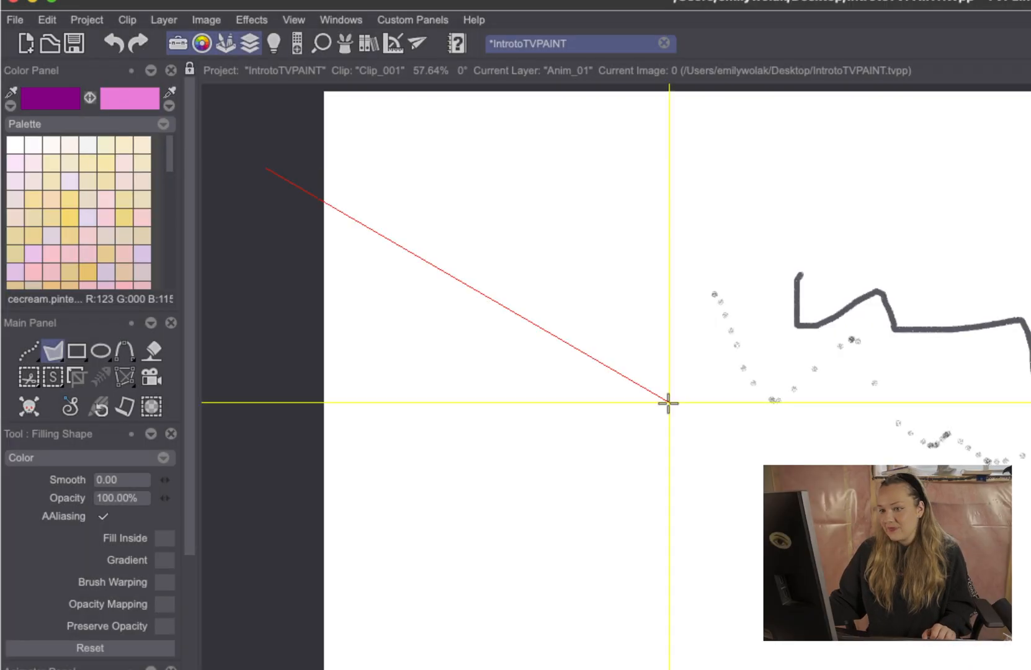
pyautogui.moveTo(171, 156); pyautogui.dragTo(174, 256)
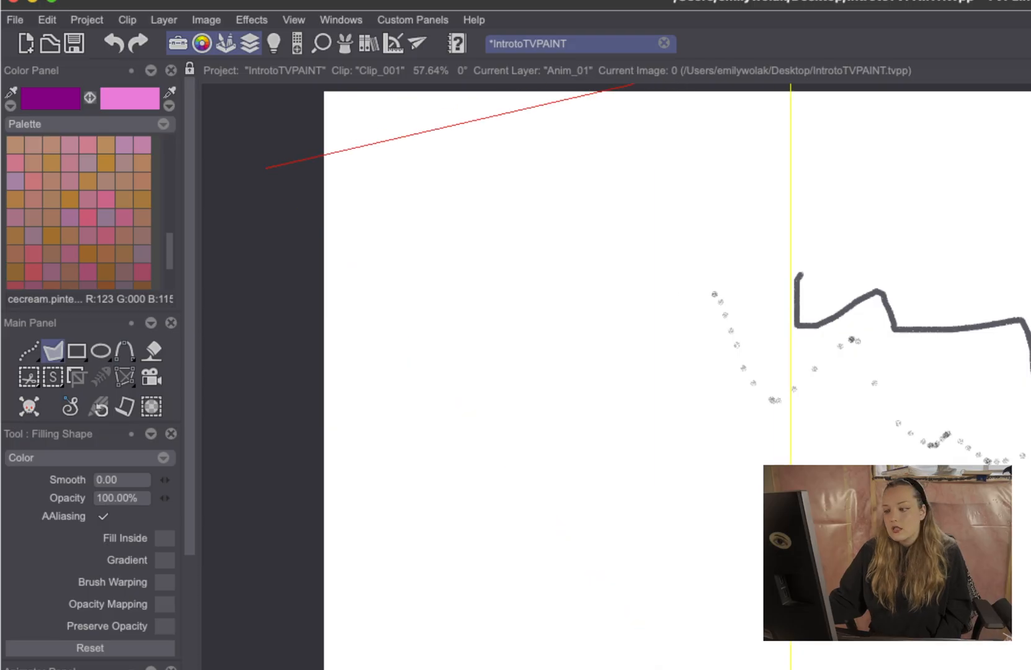
# Import the ice cream image as footage on a new layer, keeping the Custom format and enabling Single Frame.
pyautogui.press('Escape')
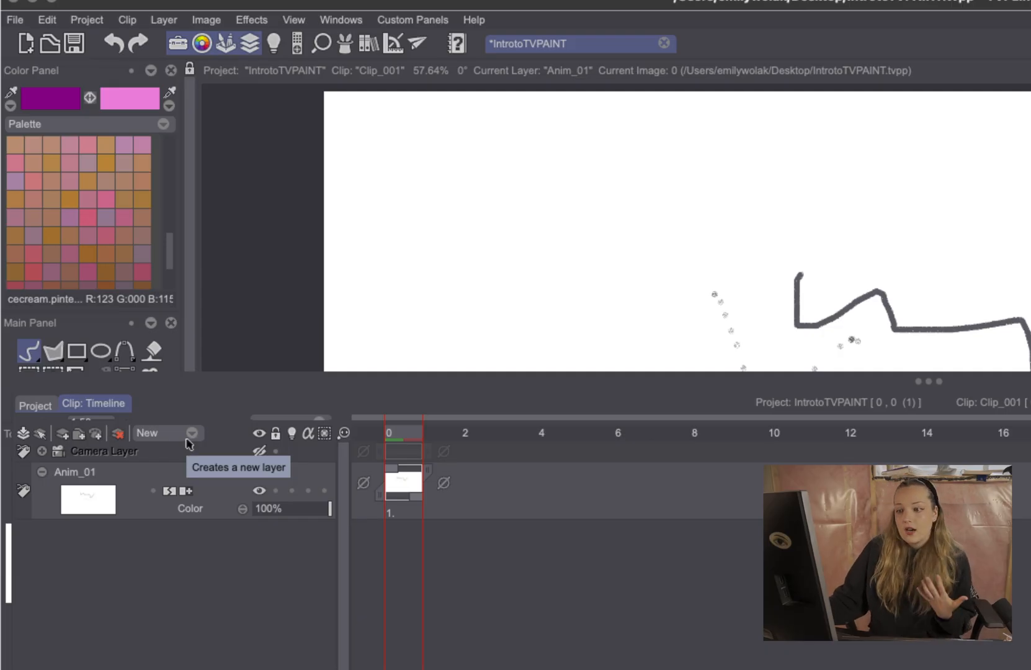
pyautogui.click(188, 437)
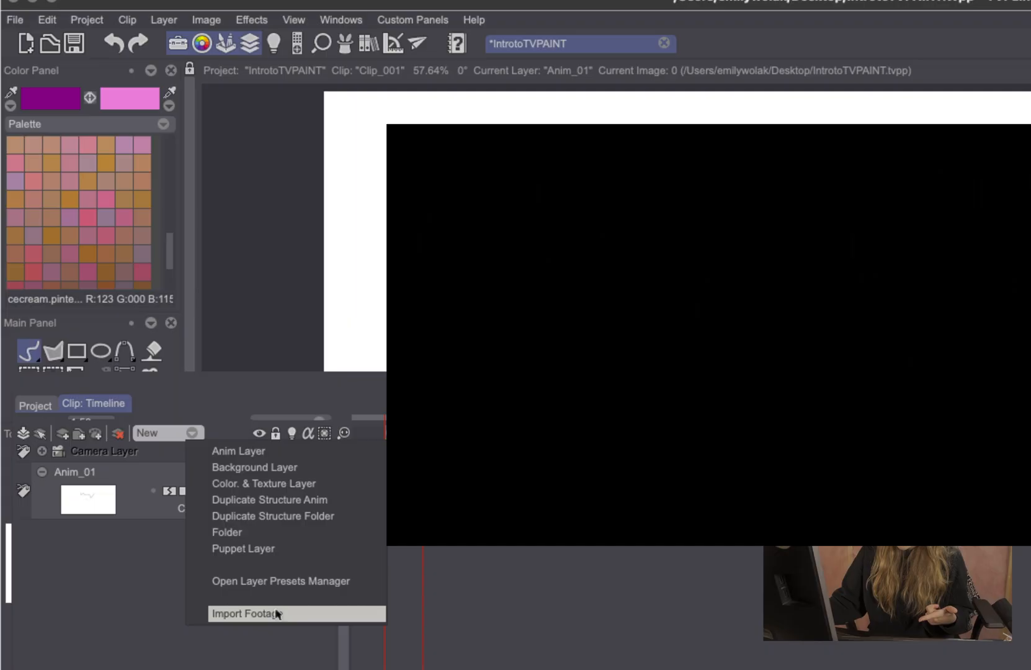
pyautogui.click(277, 613)
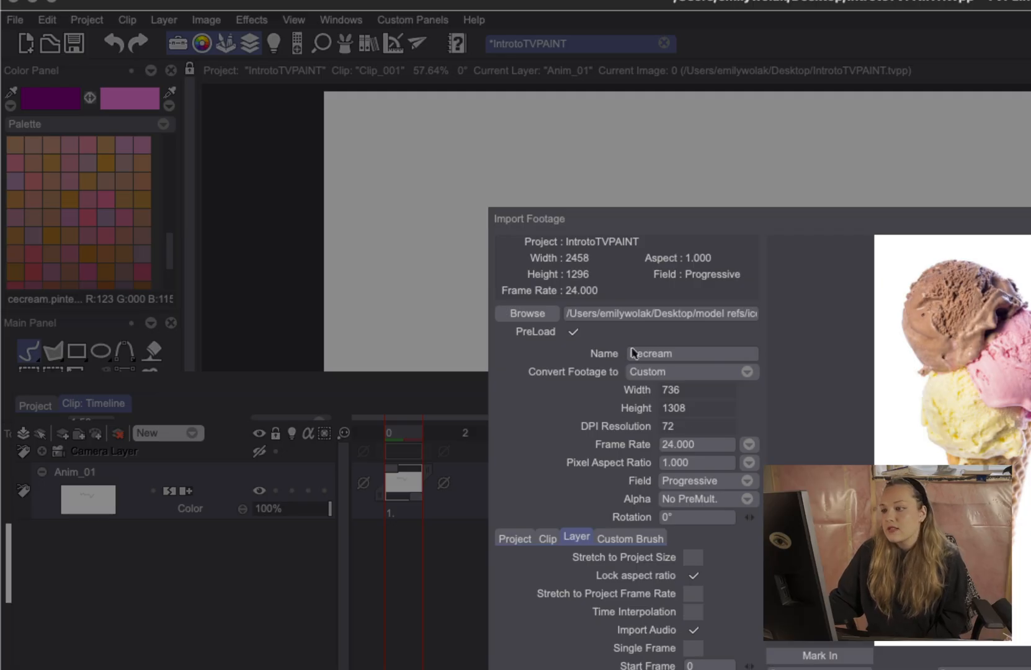
pyautogui.click(659, 372)
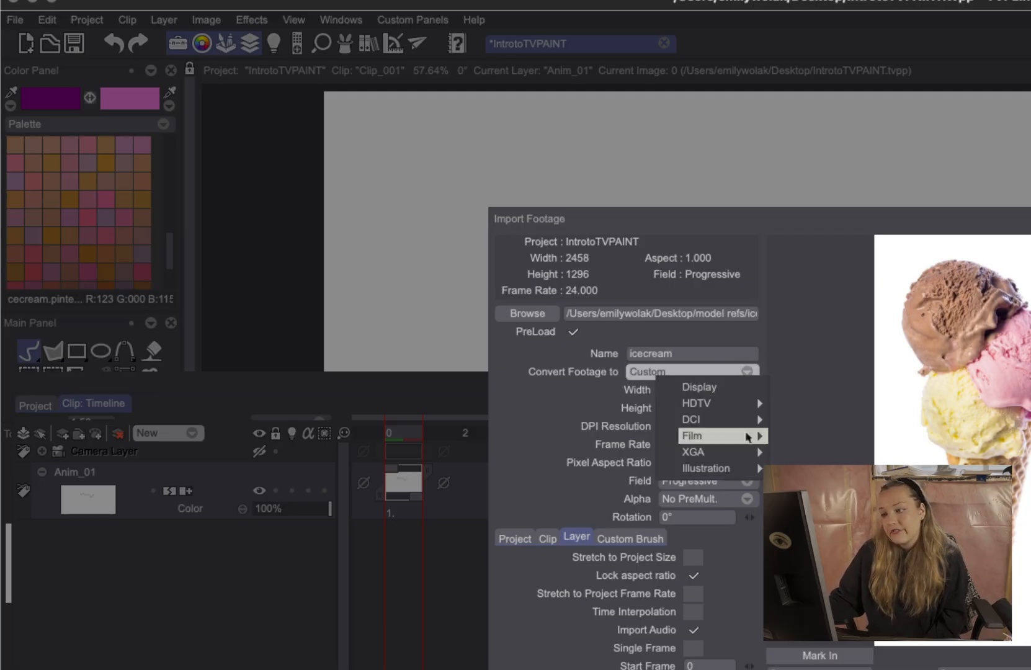
pyautogui.moveTo(665, 456)
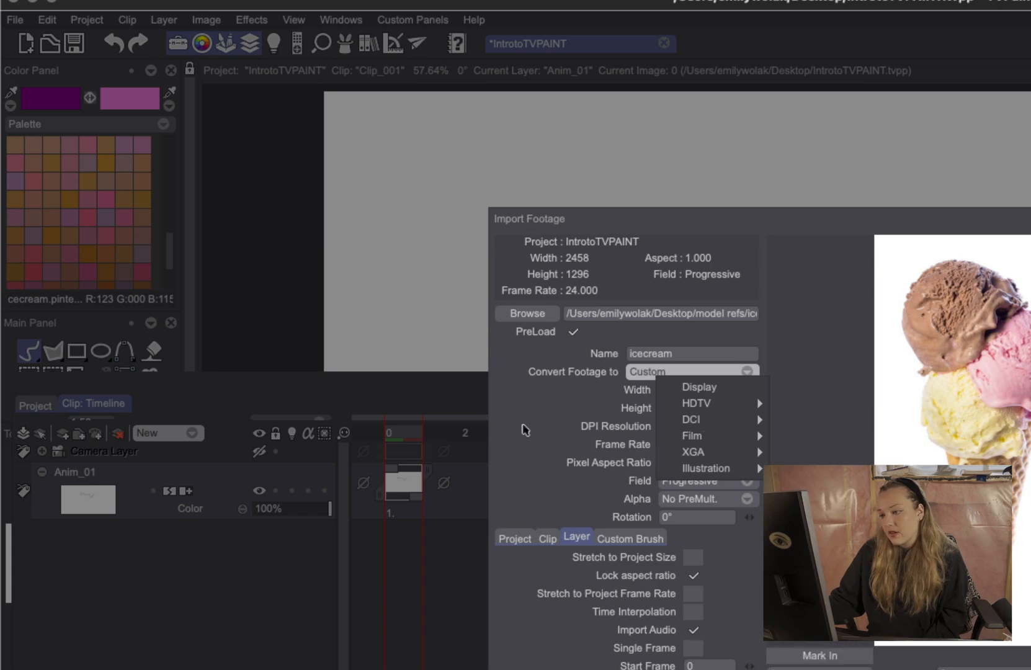
pyautogui.click(512, 458)
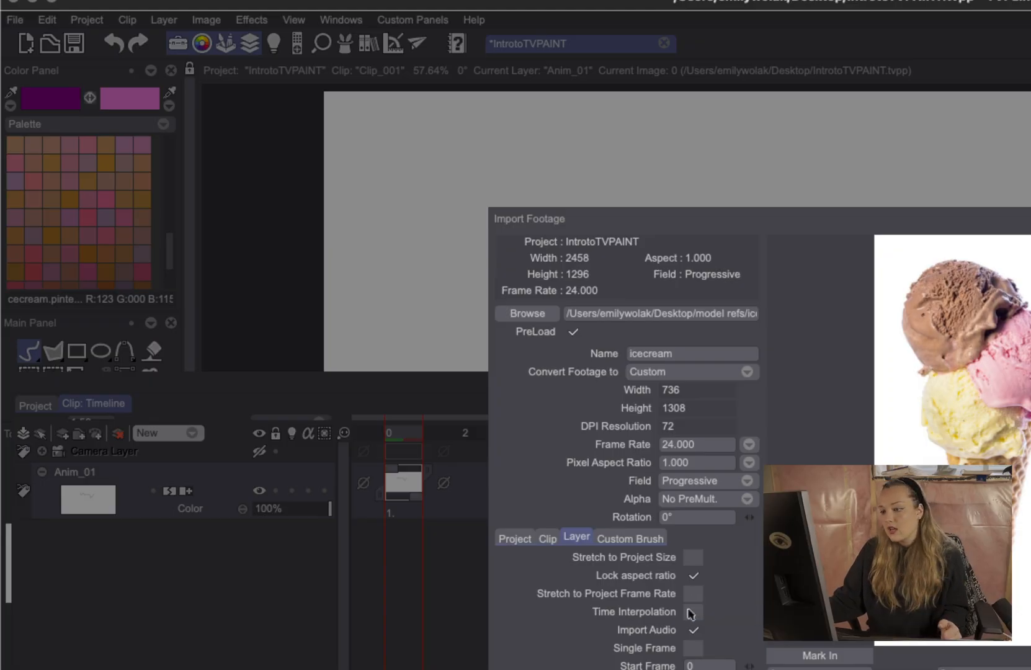
pyautogui.click(693, 649)
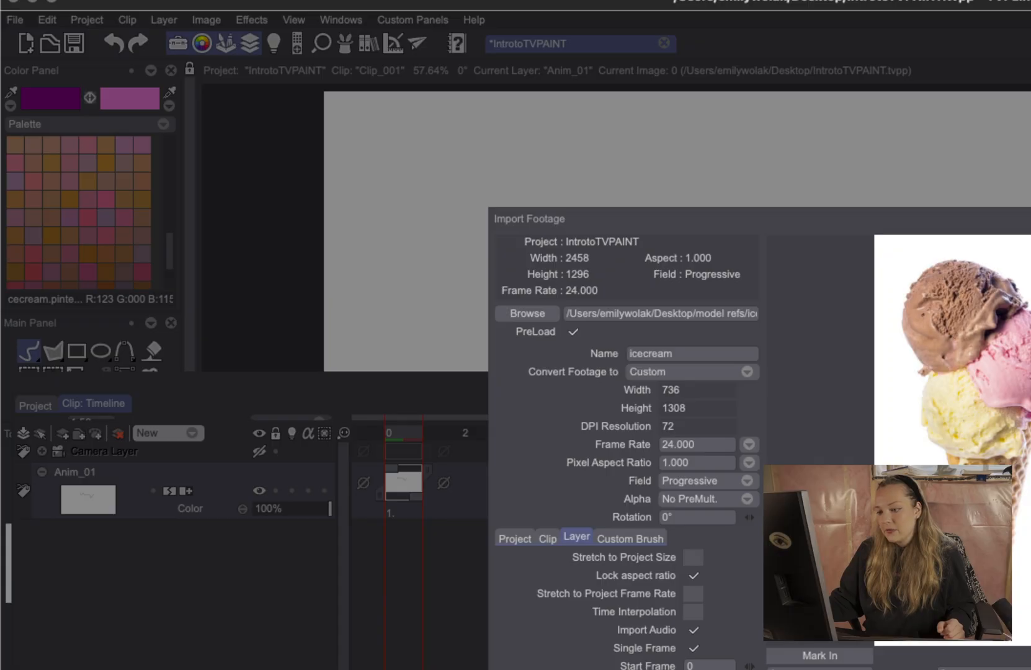
pyautogui.press('Return')
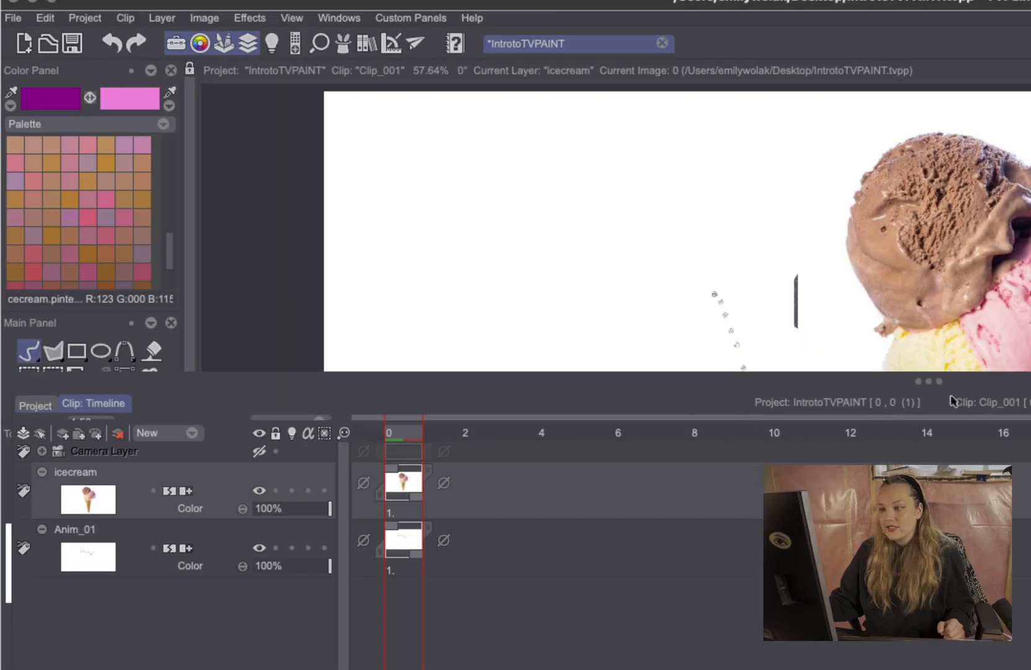
# Collapse the timeline and browse the ice cream palette back up to its lightest swatches.
pyautogui.click(871, 382)
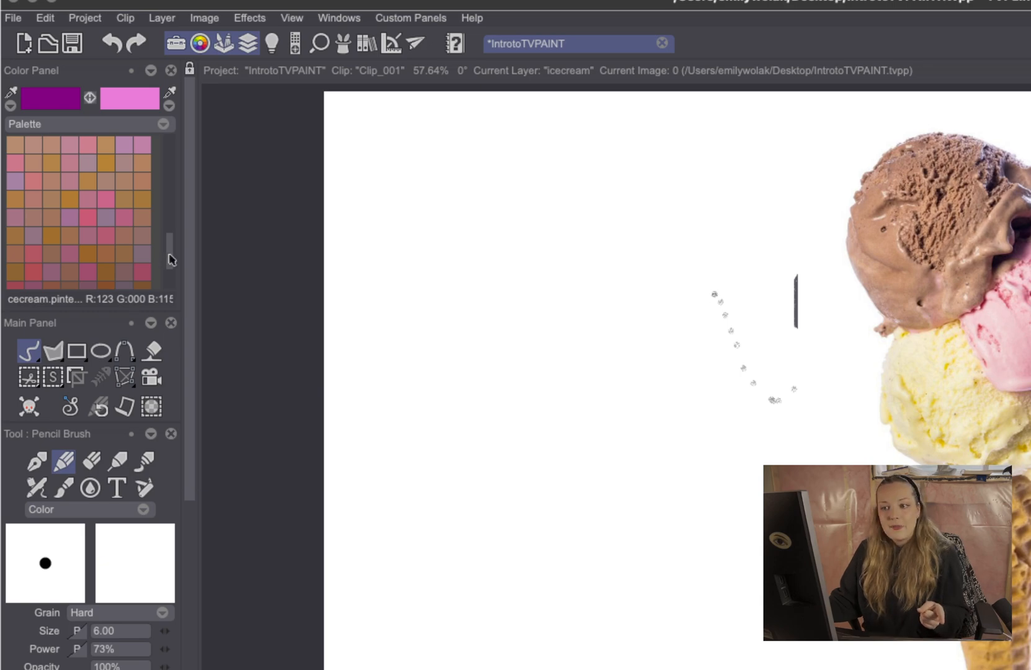
pyautogui.scroll(2, 168, 259)
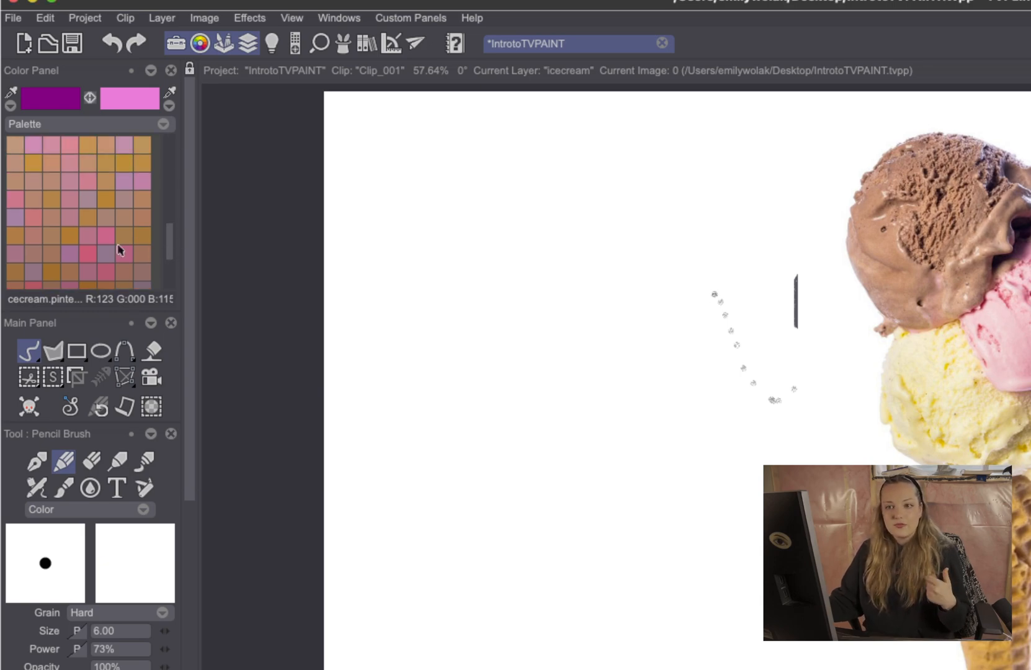
pyautogui.moveTo(168, 247); pyautogui.dragTo(149, 164)
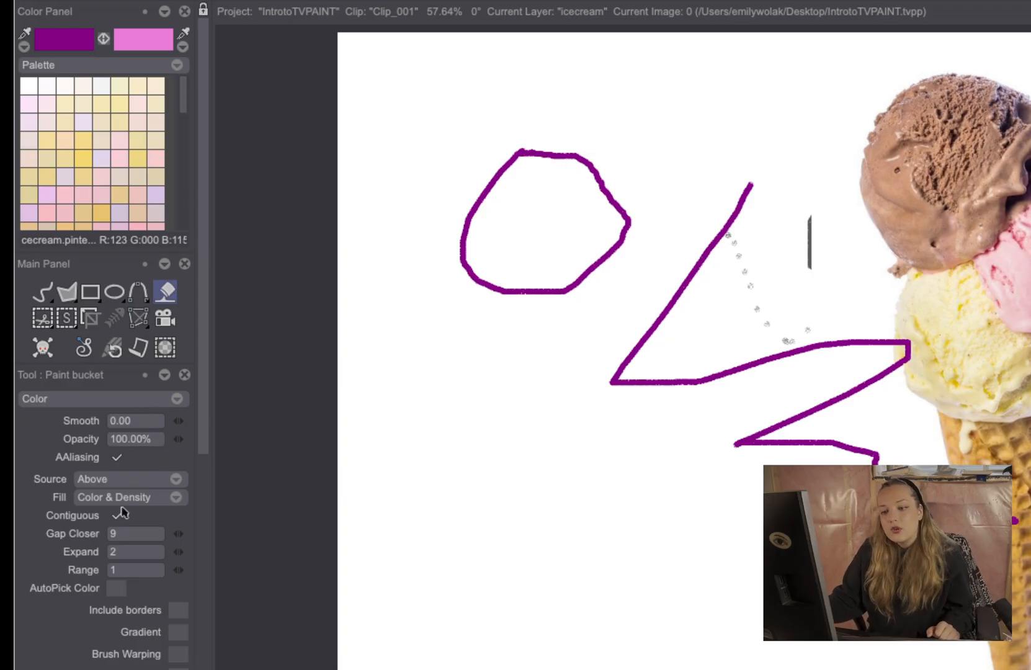
# Set the paint bucket's source to Layer and examine its available Fill modes.
pyautogui.click(133, 483)
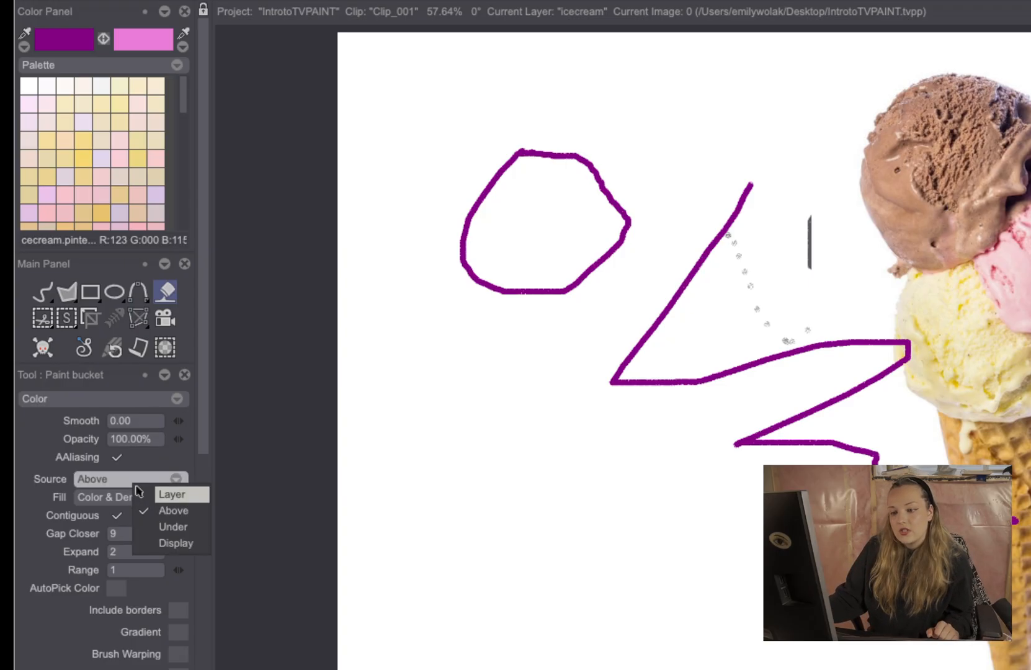
pyautogui.click(169, 495)
pyautogui.click(150, 498)
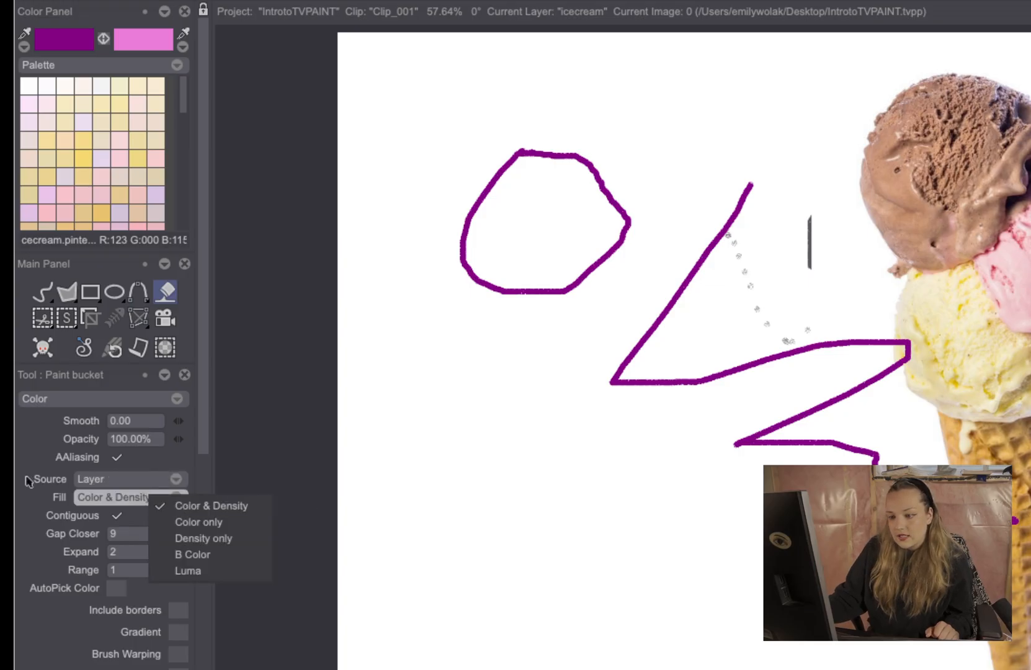
pyautogui.click(65, 471)
# Try filling the closed purple outline with source Above, Gap Closer 10 and Expand 3, and undo the fill.
pyautogui.click(487, 263)
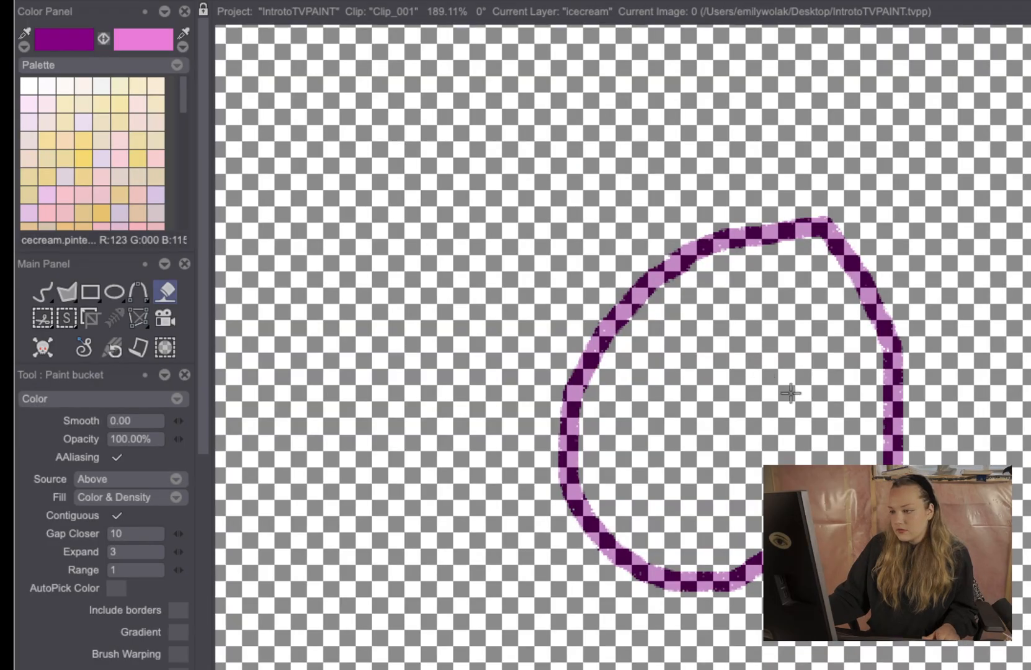
pyautogui.click(761, 304)
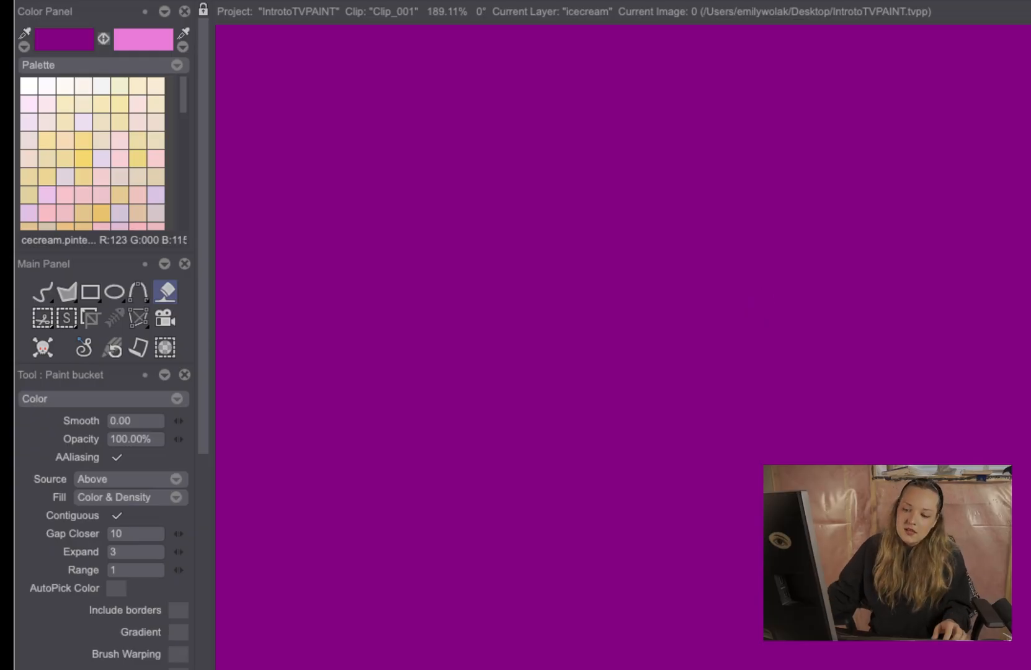
pyautogui.hotkey('ctrl', 'z')
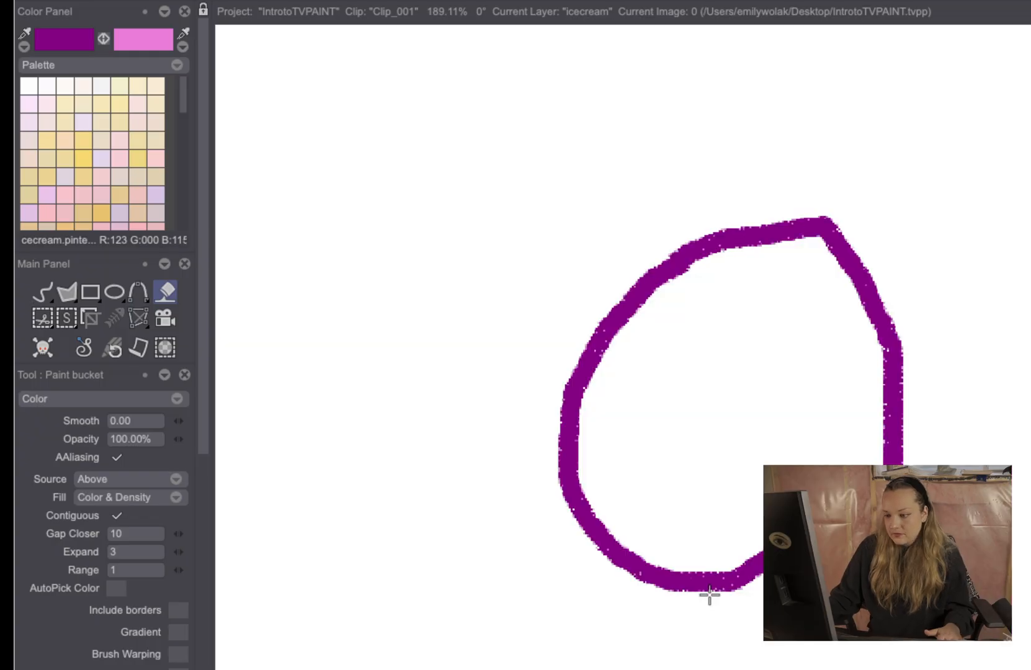
# Add a new animation layer and fill the purple outline on it with the paint bucket's source set to Under.
pyautogui.moveTo(939, 667); pyautogui.dragTo(939, 600)
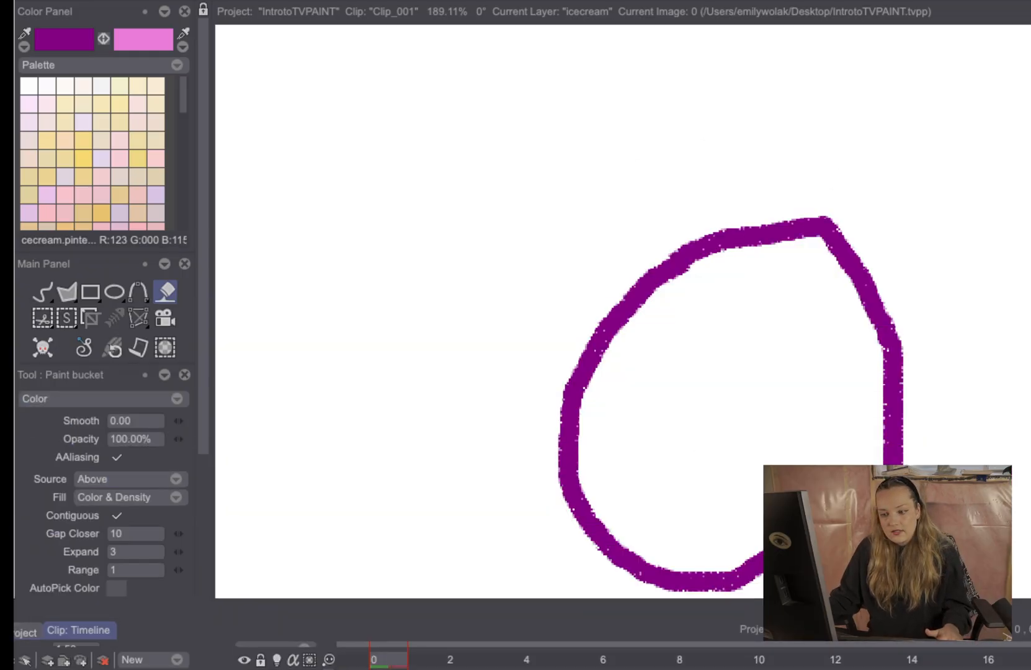
pyautogui.click(163, 664)
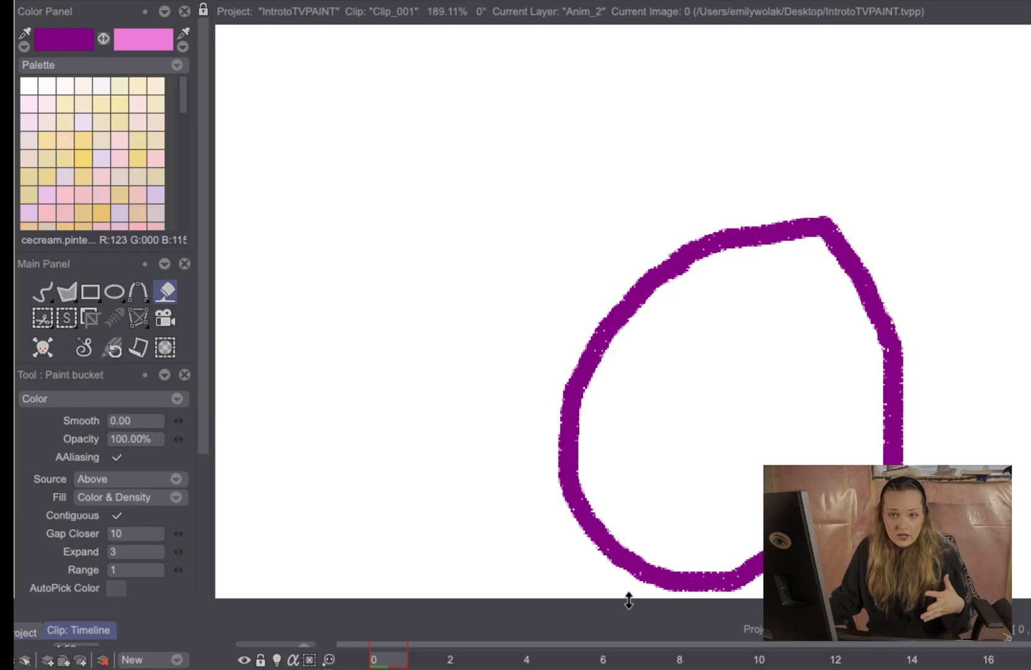
pyautogui.moveTo(494, 600); pyautogui.dragTo(487, 669)
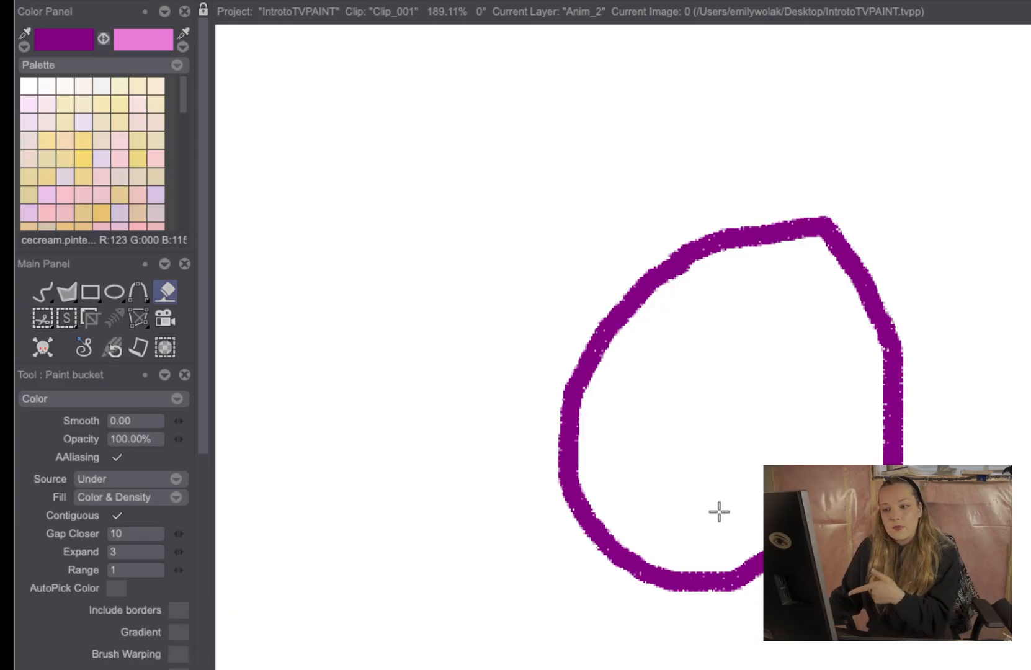
pyautogui.click(717, 416)
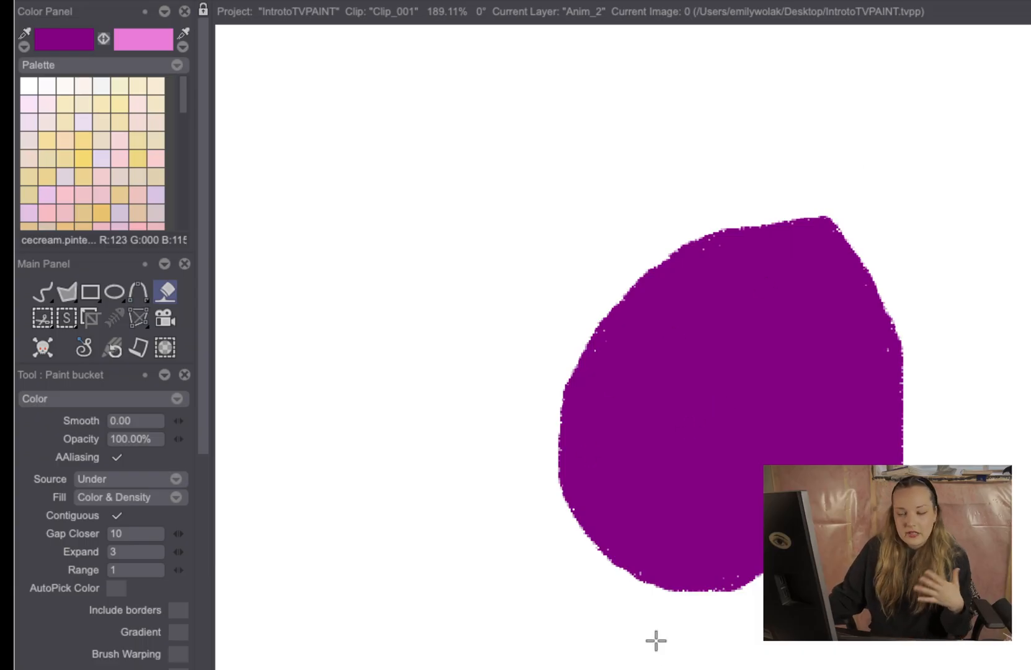
pyautogui.moveTo(682, 669); pyautogui.dragTo(665, 323)
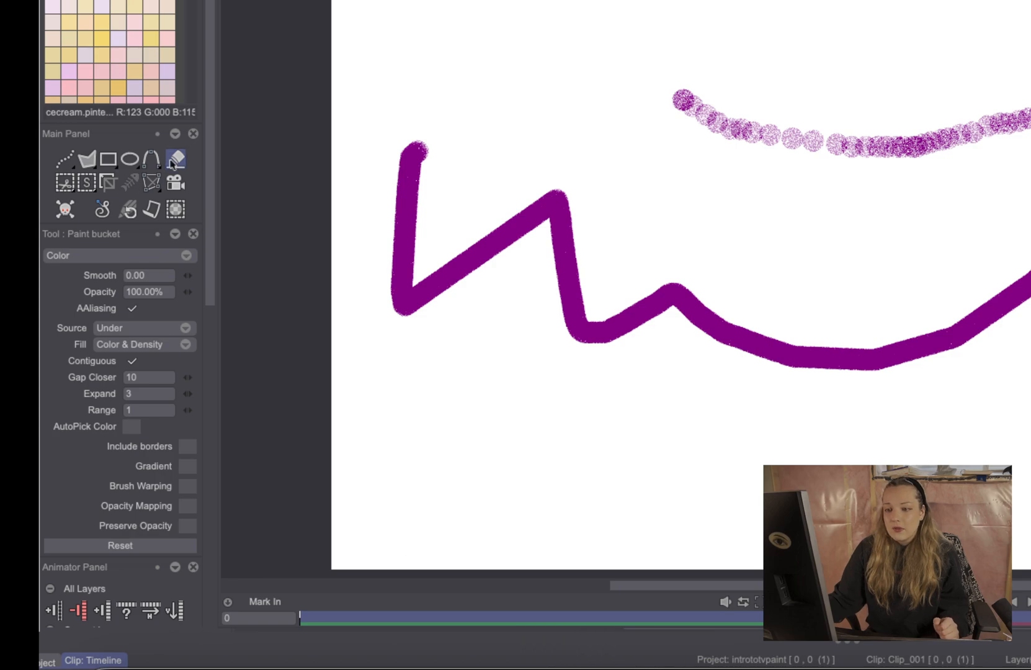
# With the Camera tool, shrink the camera frame to about 46.6% zoom and move it to about X 1142, Y 643.
pyautogui.click(175, 183)
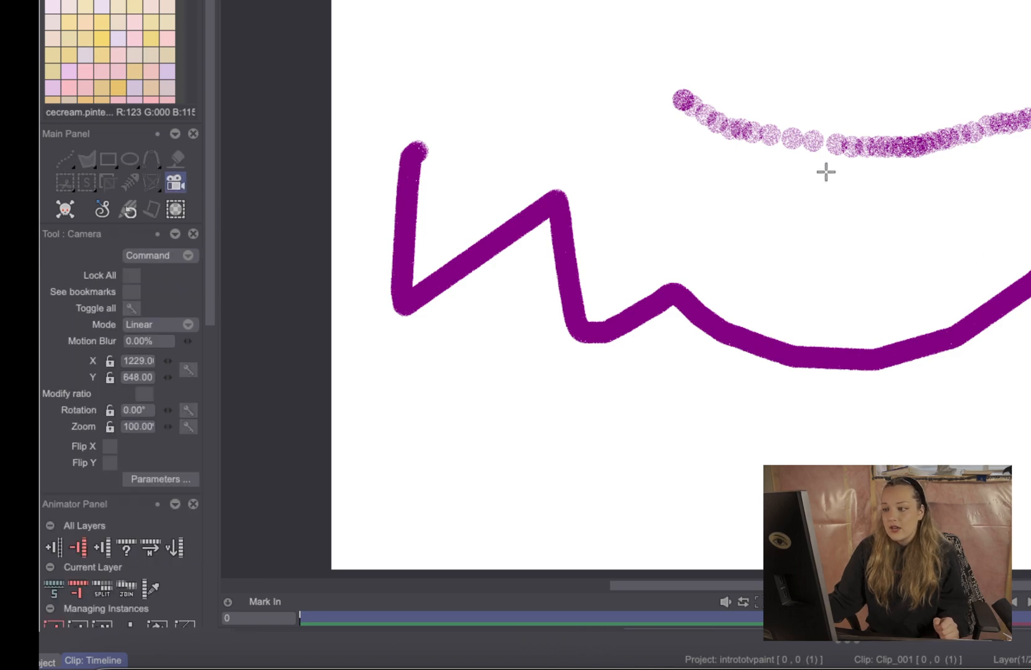
pyautogui.moveTo(911, 182); pyautogui.dragTo(932, 249)
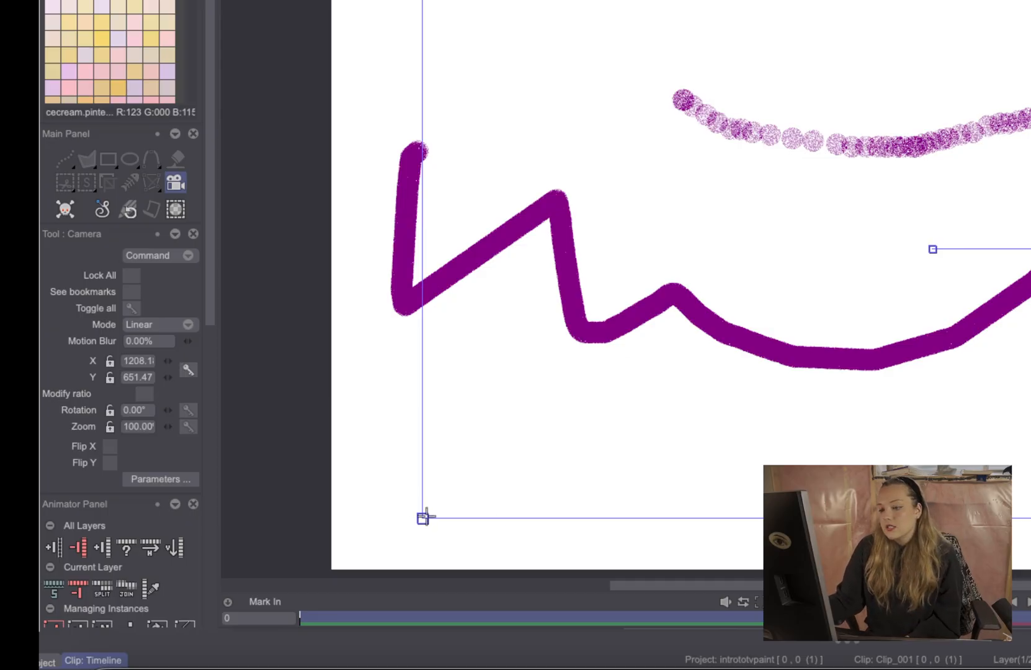
pyautogui.moveTo(423, 517); pyautogui.dragTo(800, 483)
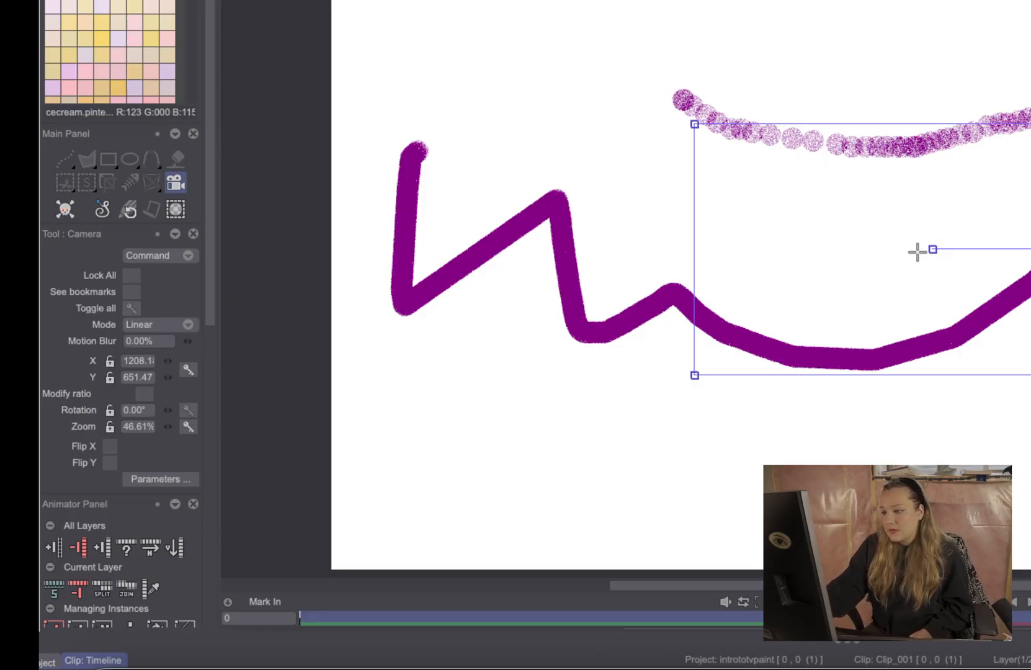
pyautogui.moveTo(933, 249); pyautogui.dragTo(900, 245)
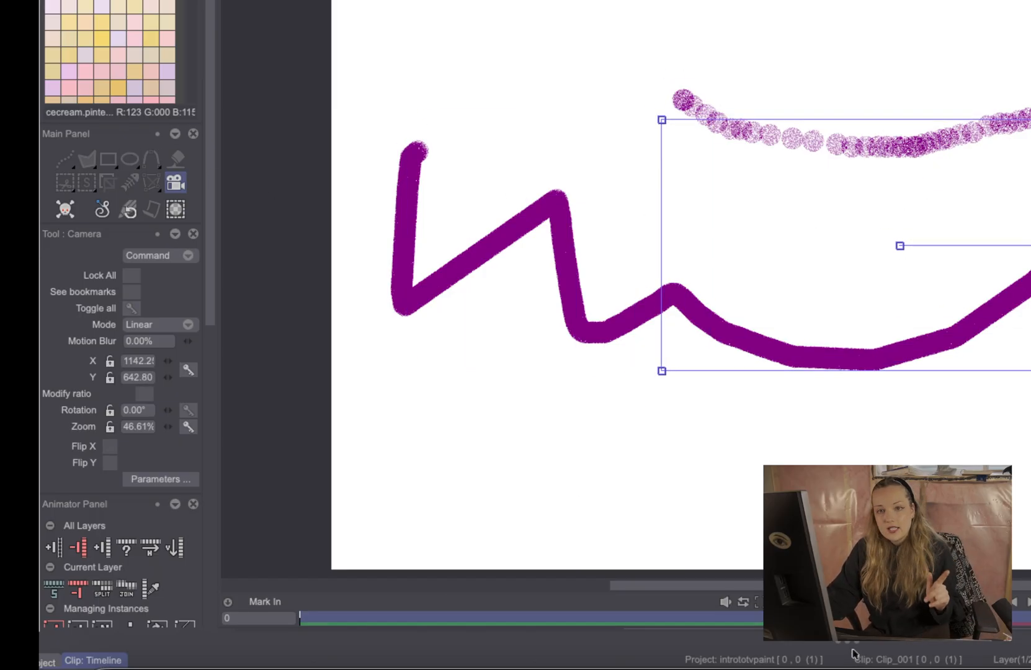
# Show the timeline, return to the Anim_01 drawing layer and try switching between the Pen, Pencil and Eraser brushes.
pyautogui.moveTo(853, 650); pyautogui.dragTo(860, 311)
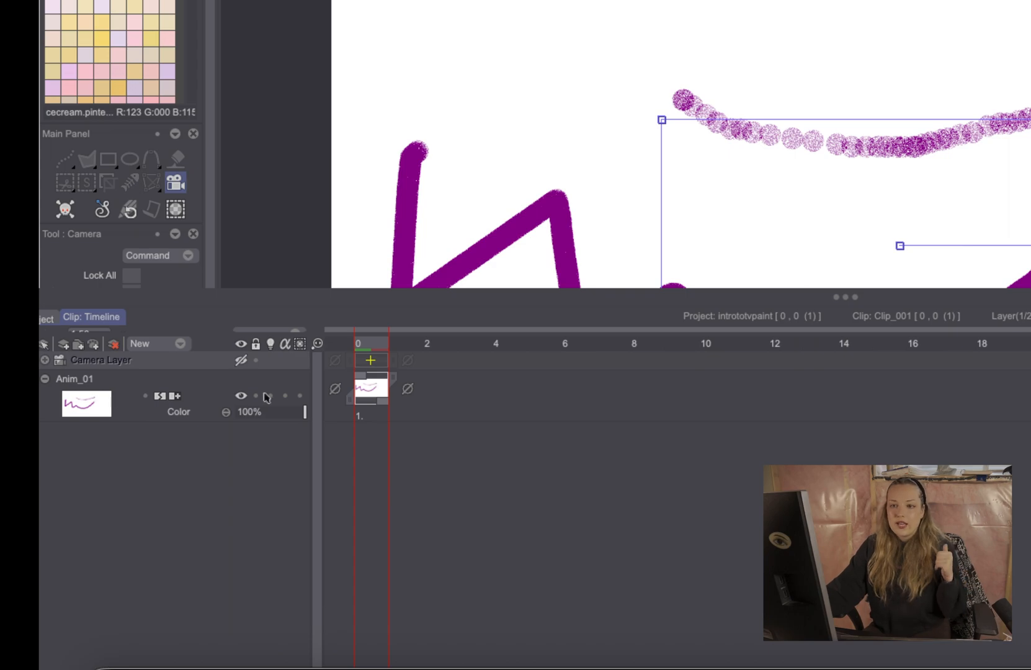
pyautogui.click(207, 398)
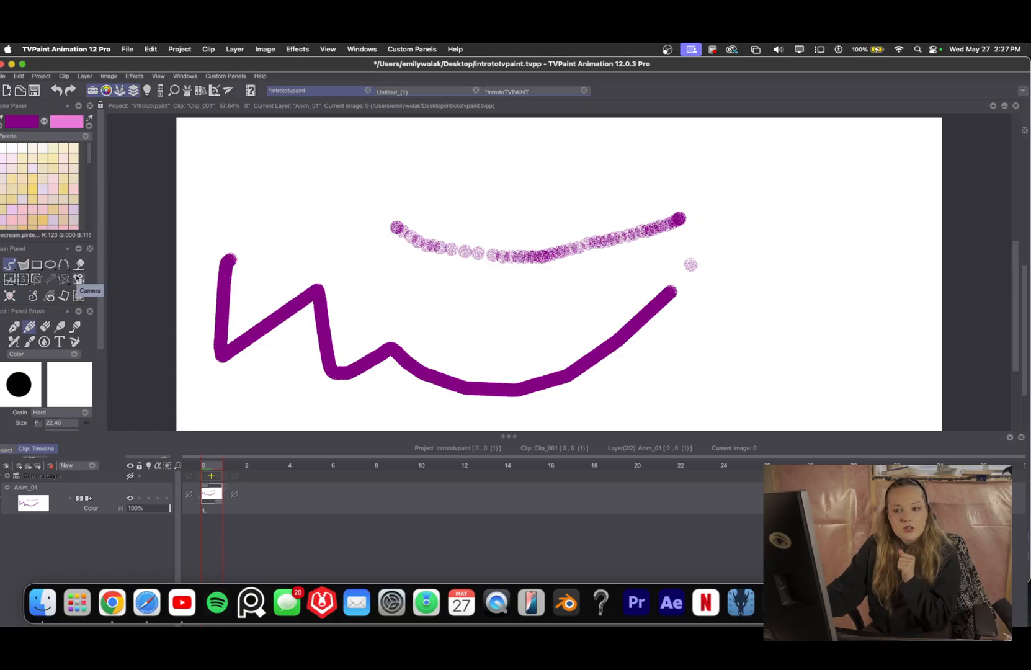
pyautogui.click(15, 328)
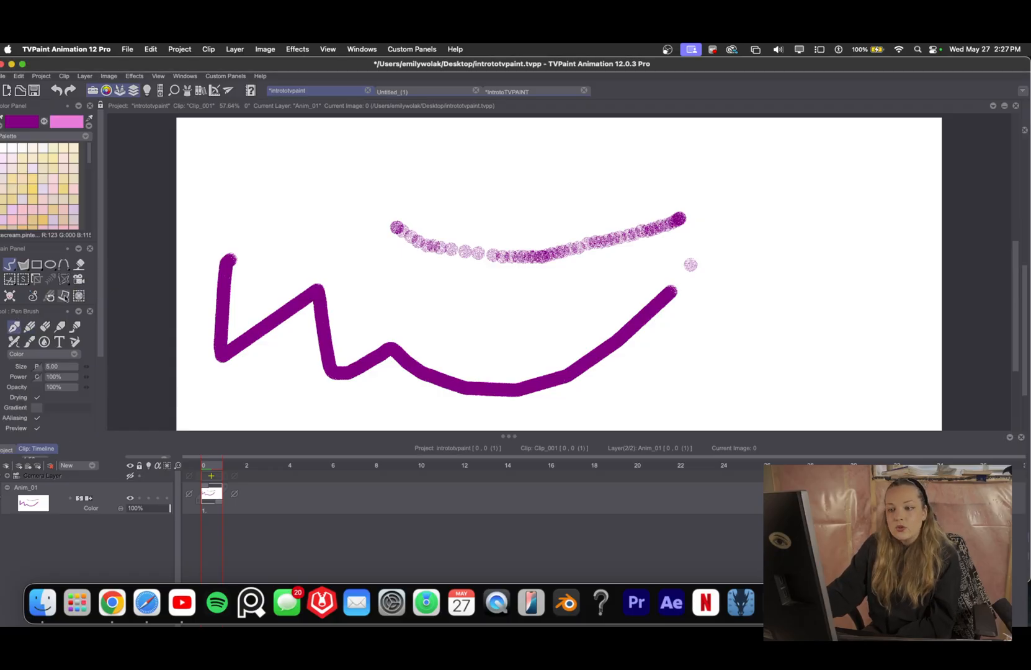
pyautogui.click(29, 327)
pyautogui.click(45, 327)
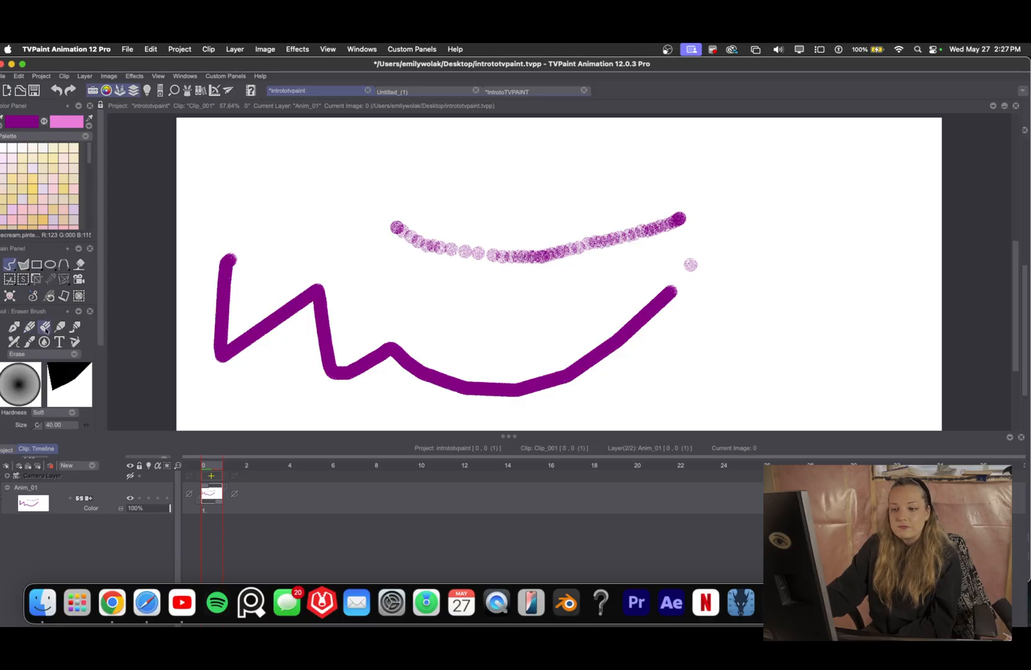
pyautogui.scroll(-3, 68, 360)
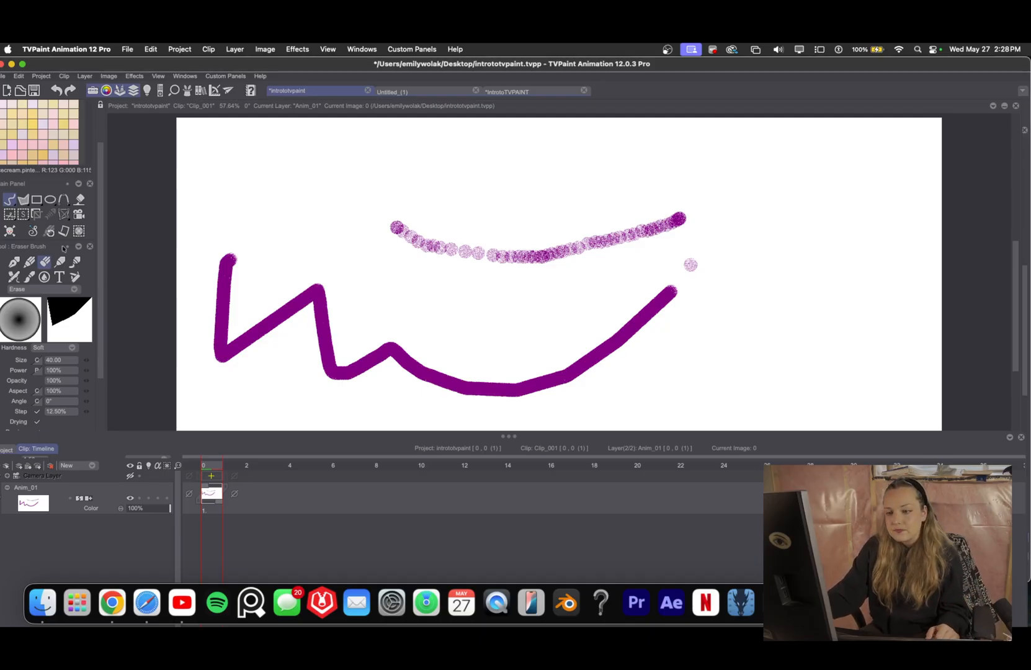
# Set the Text Brush's text to "Hi" and stamp it three times around the purple strokes.
pyautogui.click(58, 276)
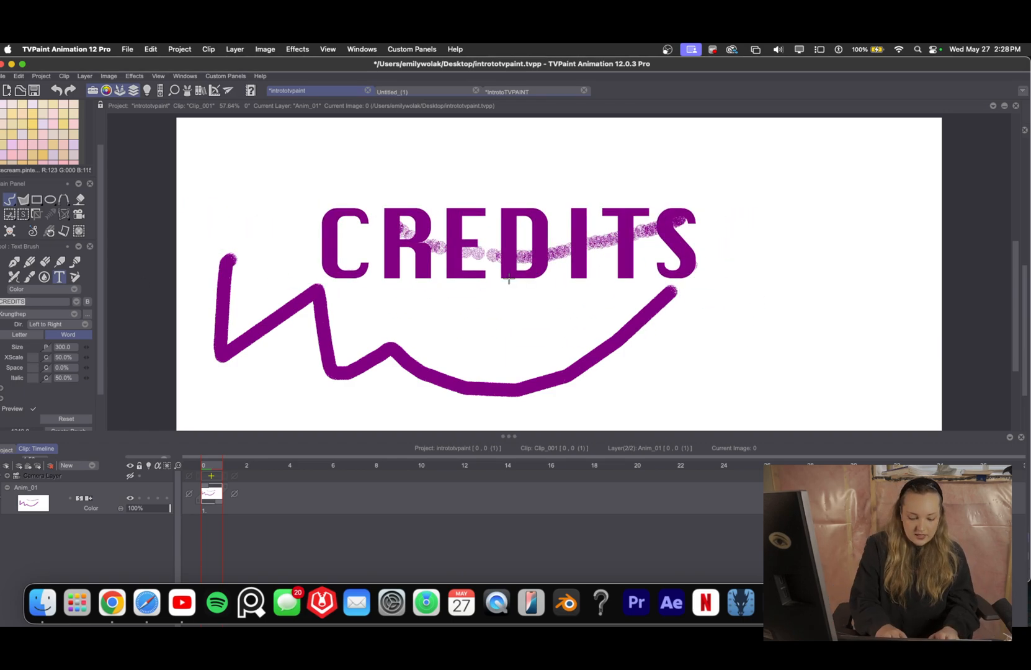
pyautogui.write('Hi')
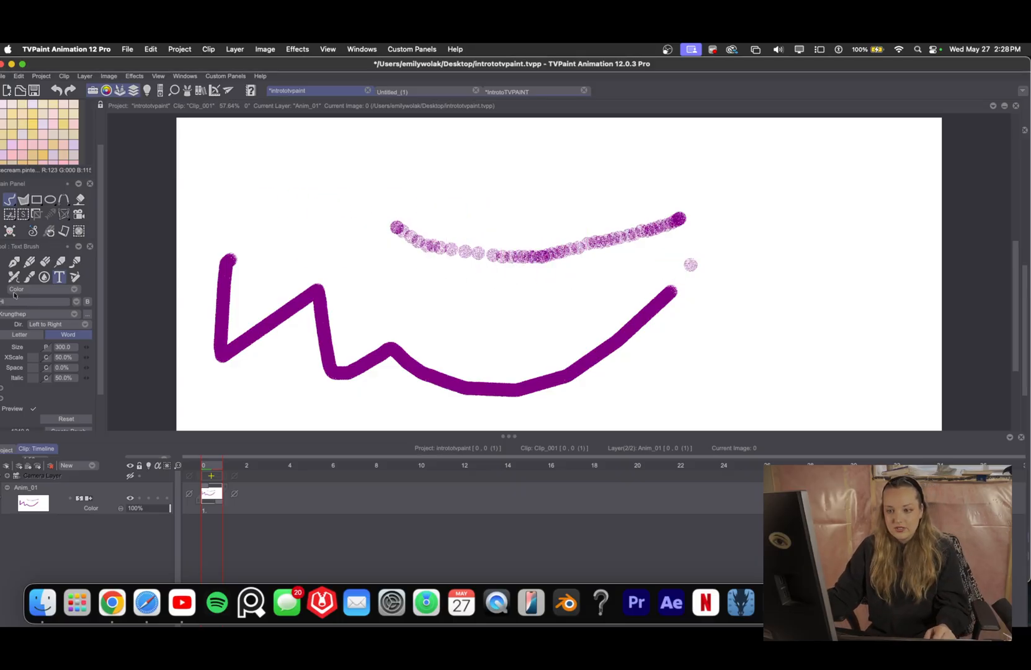
pyautogui.click(457, 319)
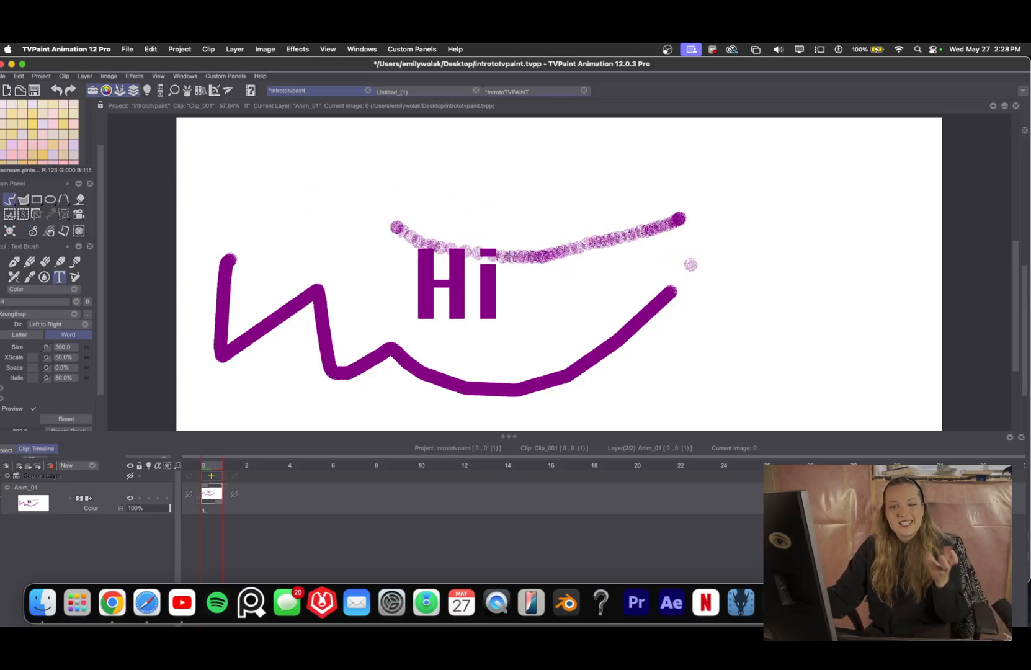
pyautogui.click(600, 230)
pyautogui.moveTo(954, 382)
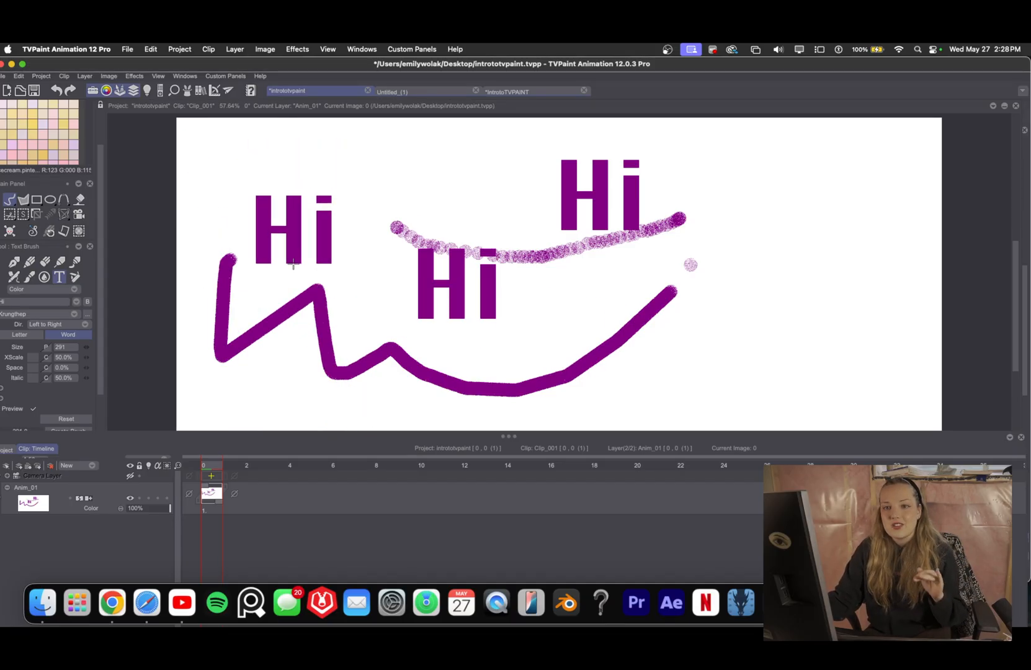
pyautogui.click(284, 228)
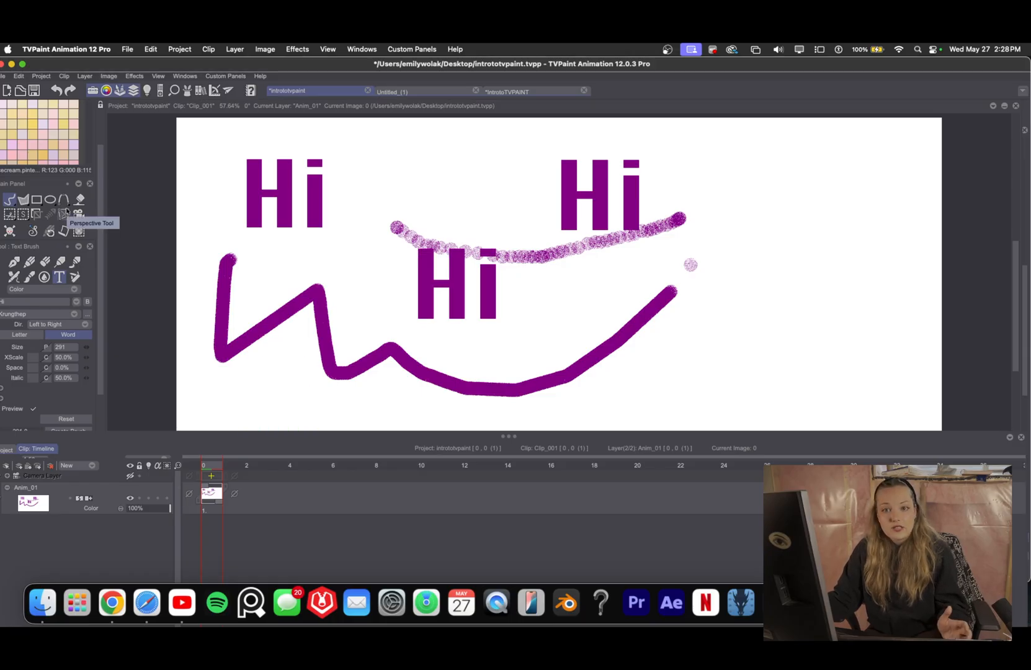
# With the Panning tool, shift the whole Anim_01 drawing around the canvas, ending closer to the middle of the page.
pyautogui.click(67, 211)
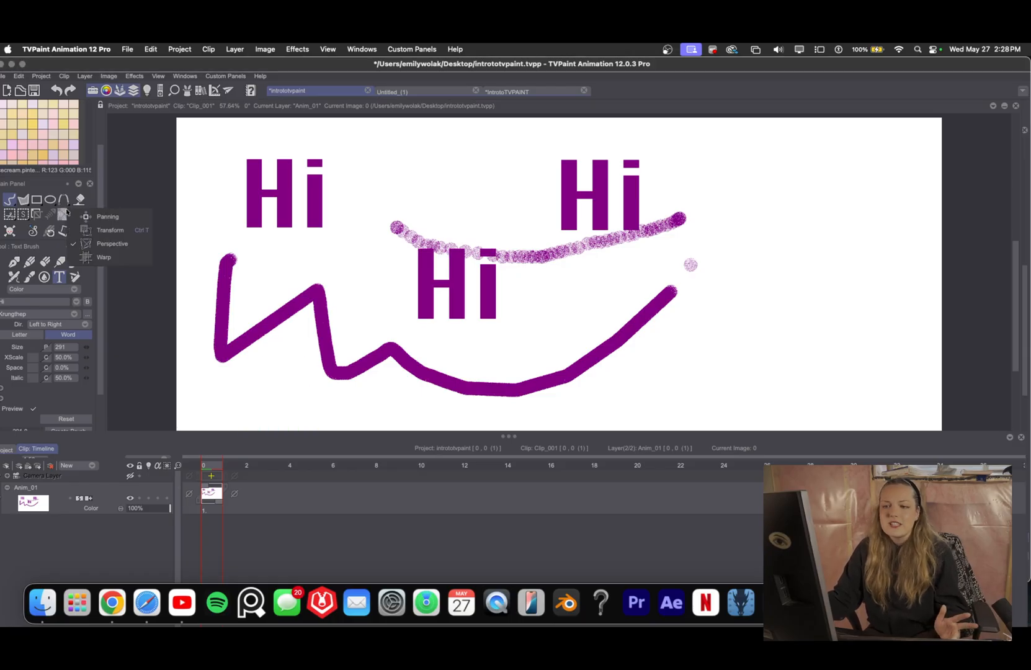
pyautogui.click(110, 231)
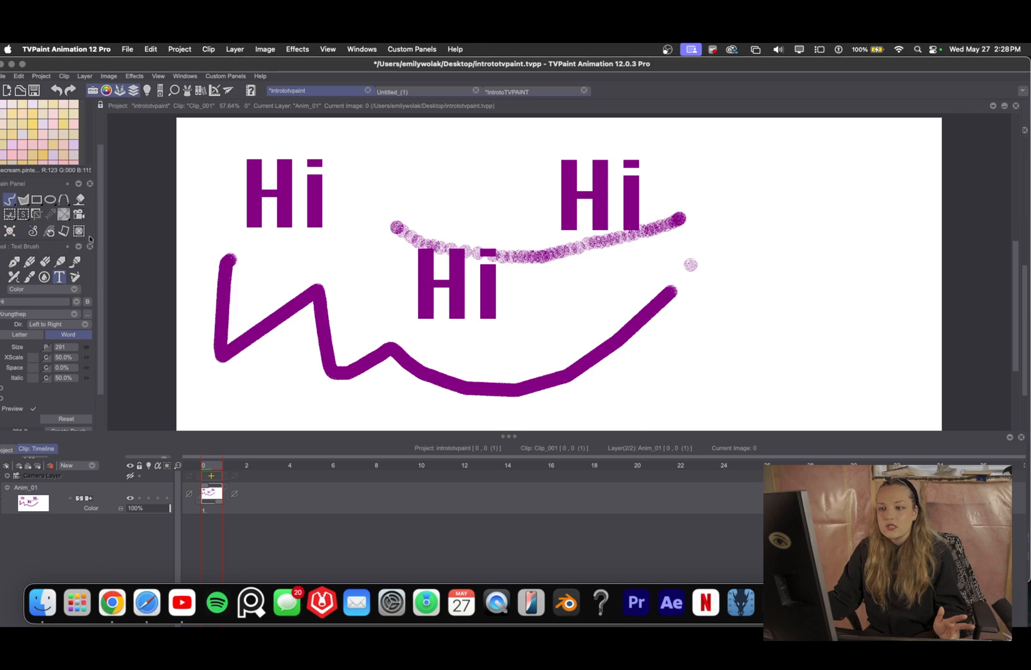
pyautogui.click(67, 215)
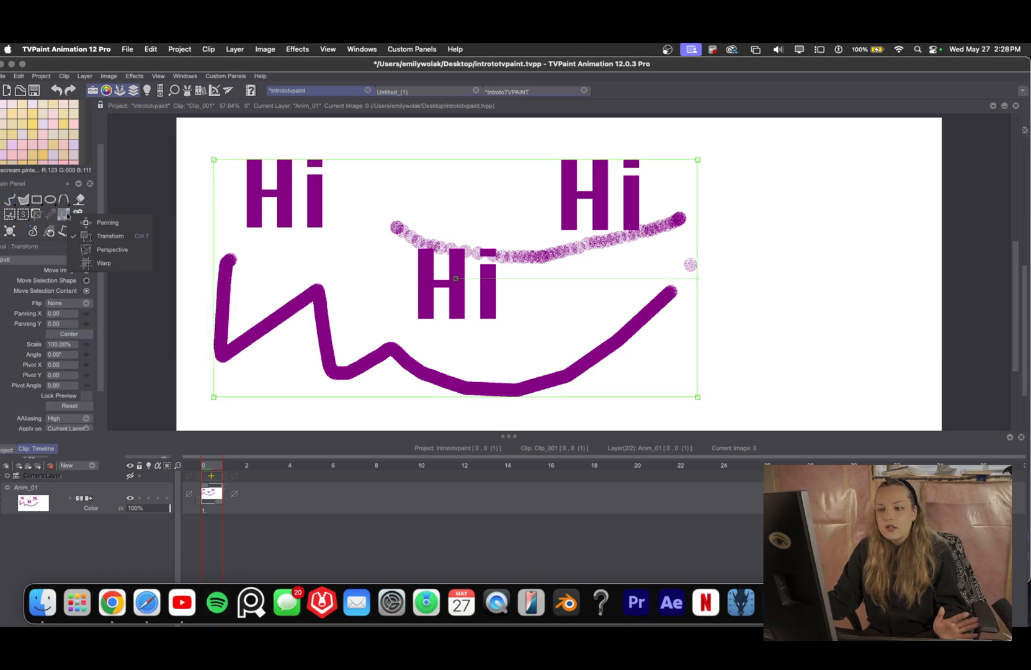
pyautogui.click(108, 222)
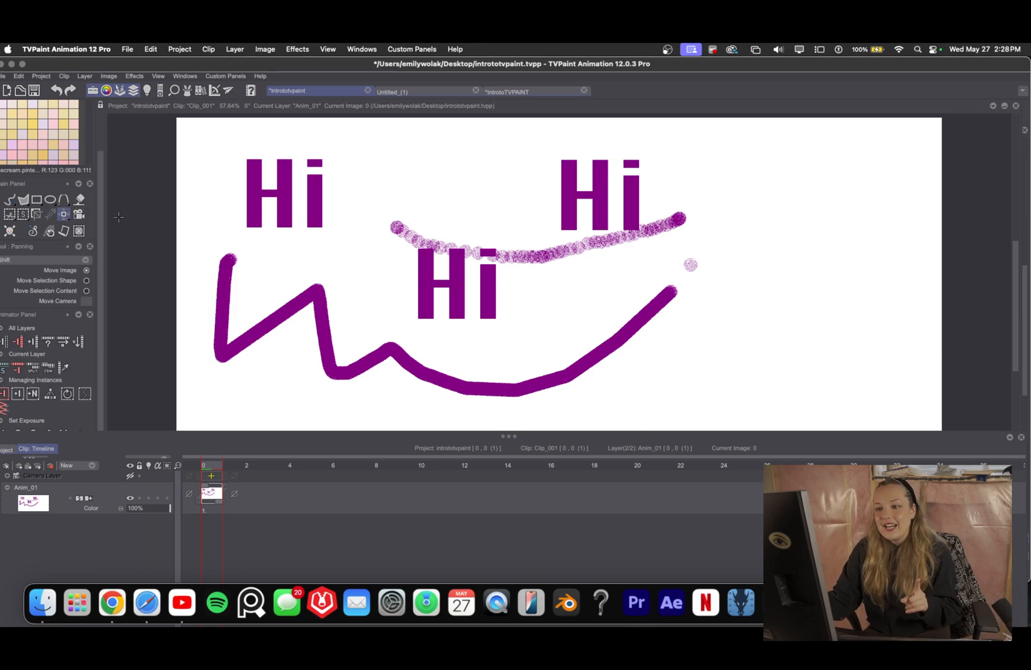
pyautogui.moveTo(312, 233); pyautogui.dragTo(455, 263)
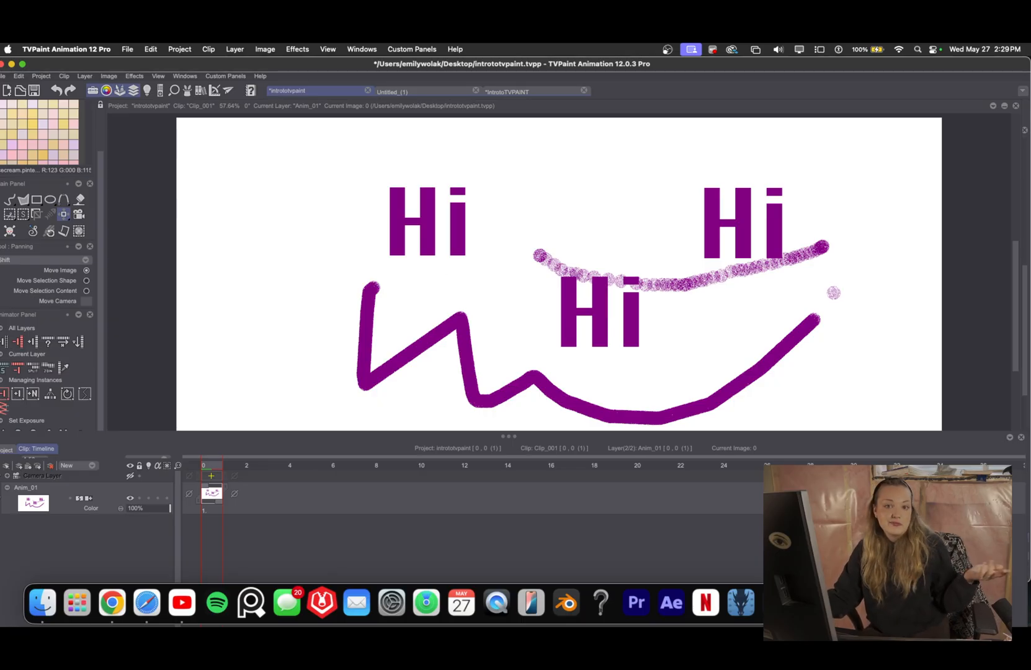
pyautogui.moveTo(751, 299)
pyautogui.mouseDown()
pyautogui.moveTo(787, 338)
pyautogui.moveTo(714, 306)
pyautogui.moveTo(691, 277)
pyautogui.mouseUp()
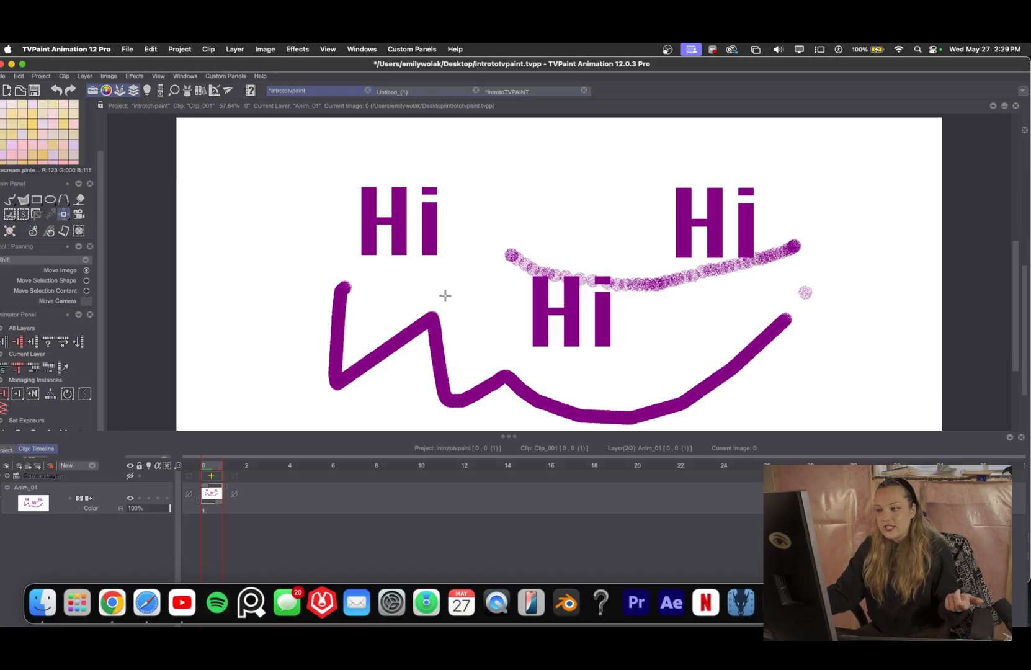
pyautogui.moveTo(452, 359)
pyautogui.mouseDown()
pyautogui.moveTo(543, 375)
pyautogui.moveTo(373, 376)
pyautogui.moveTo(389, 363)
pyautogui.mouseUp()
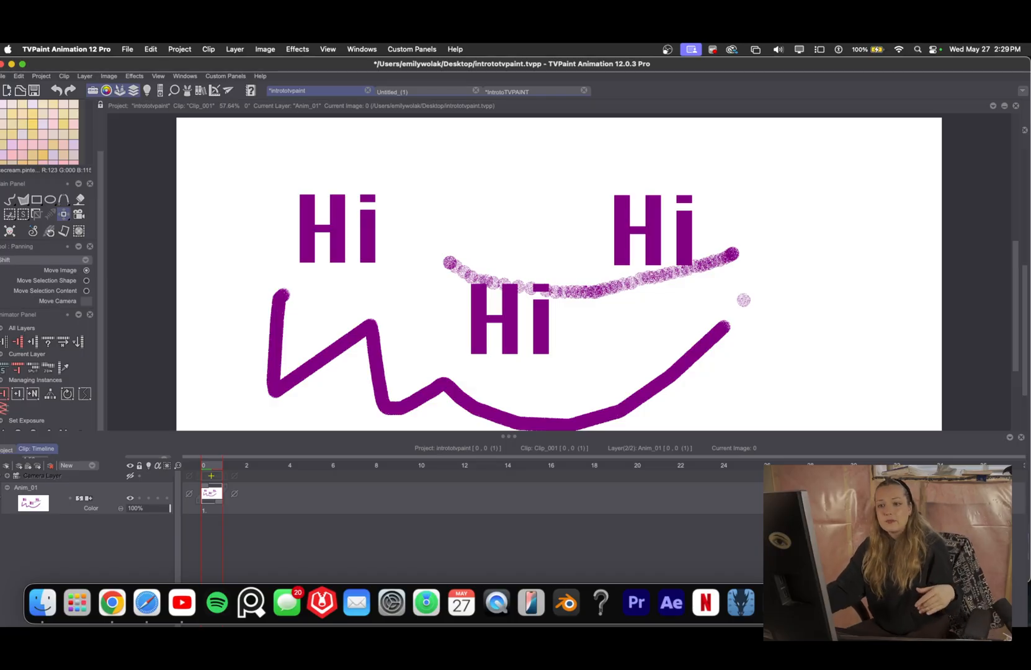
# Try shrinking the whole drawing to about 79.82% scale with the Transform tool.
pyautogui.click(64, 216)
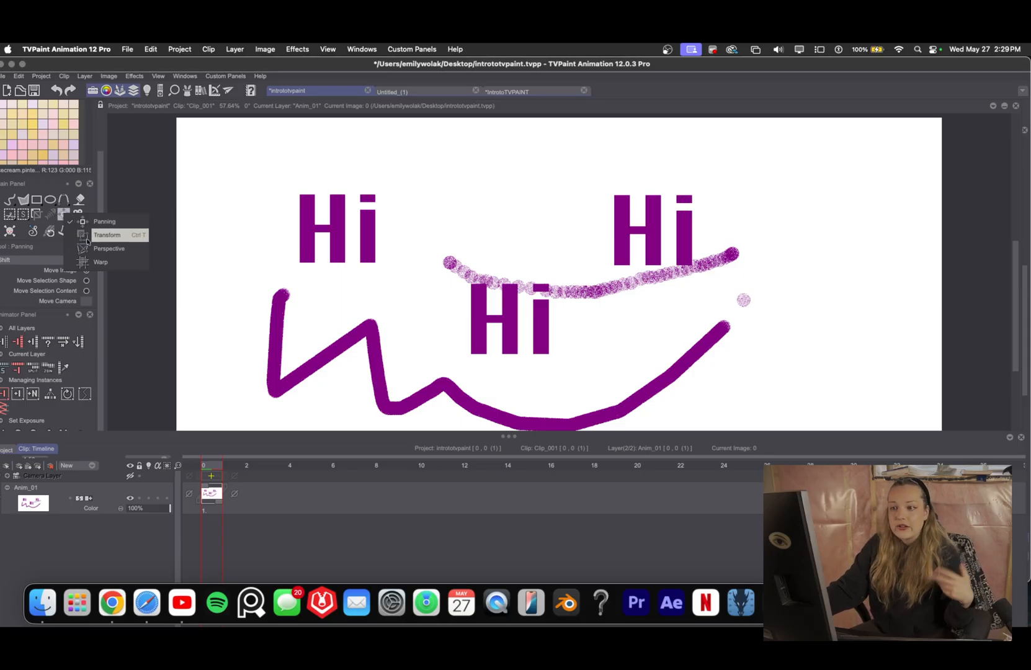
pyautogui.click(87, 240)
pyautogui.moveTo(267, 195)
pyautogui.mouseDown()
pyautogui.moveTo(344, 181)
pyautogui.moveTo(217, 233)
pyautogui.moveTo(415, 212)
pyautogui.moveTo(253, 300)
pyautogui.moveTo(308, 286)
pyautogui.moveTo(339, 304)
pyautogui.moveTo(293, 324)
pyautogui.mouseUp()
pyautogui.click(59, 217)
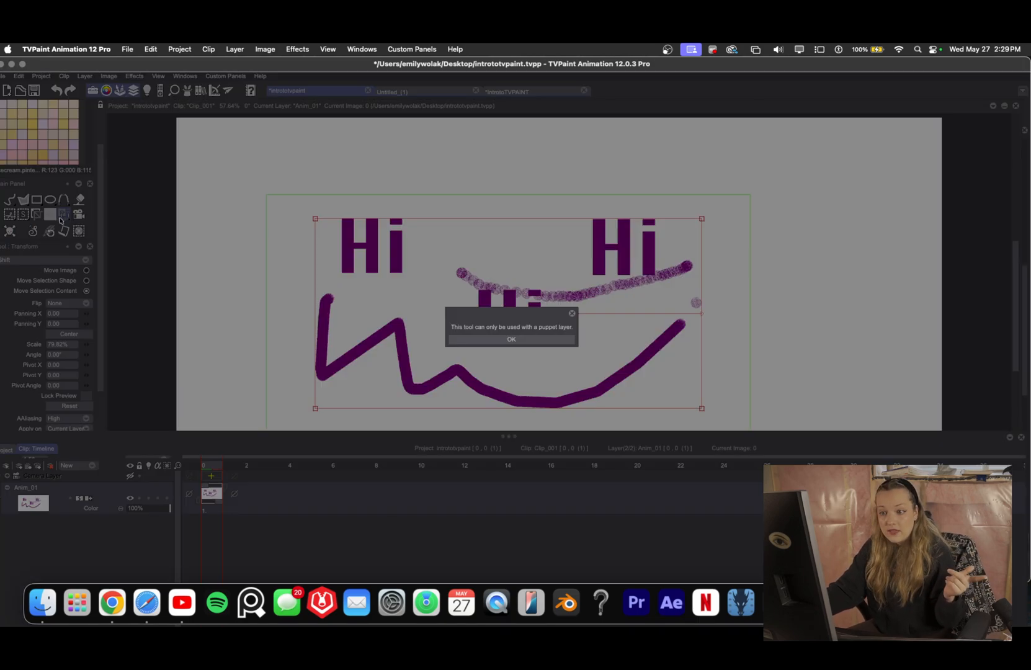
pyautogui.click(538, 339)
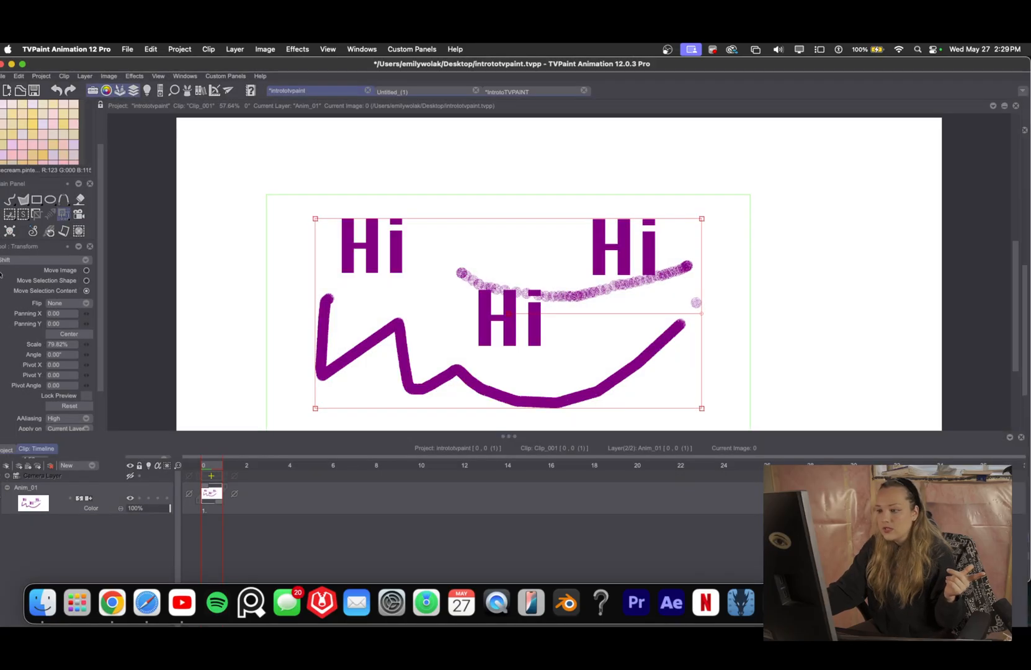
# Try the Perspective tool on the drawing, undo the last panning move and slant the drawing by pulling its upper corners inward.
pyautogui.click(64, 215)
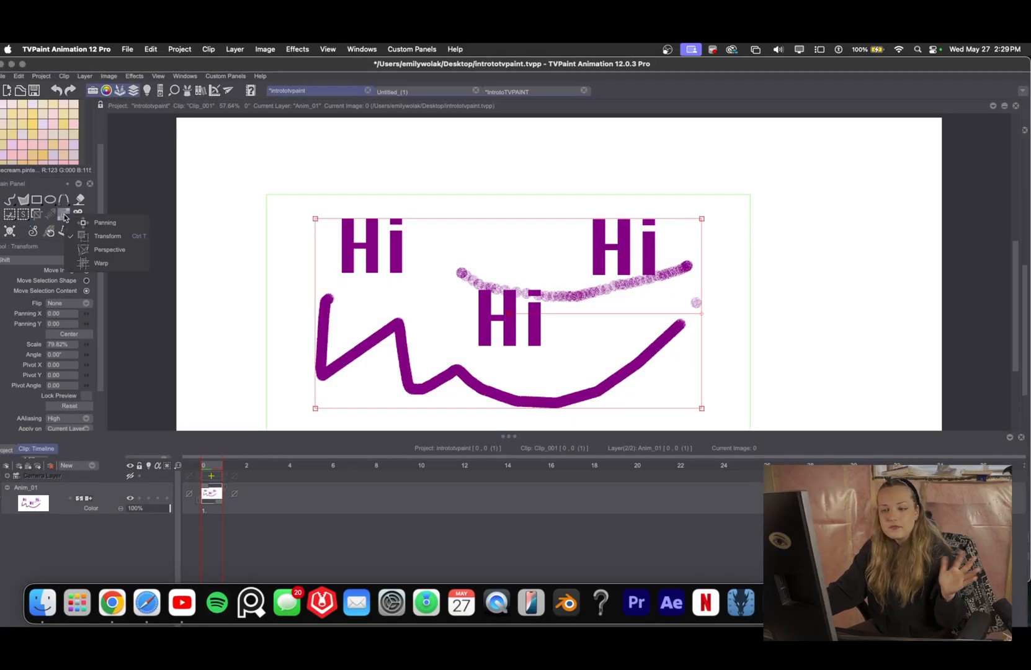
pyautogui.click(123, 255)
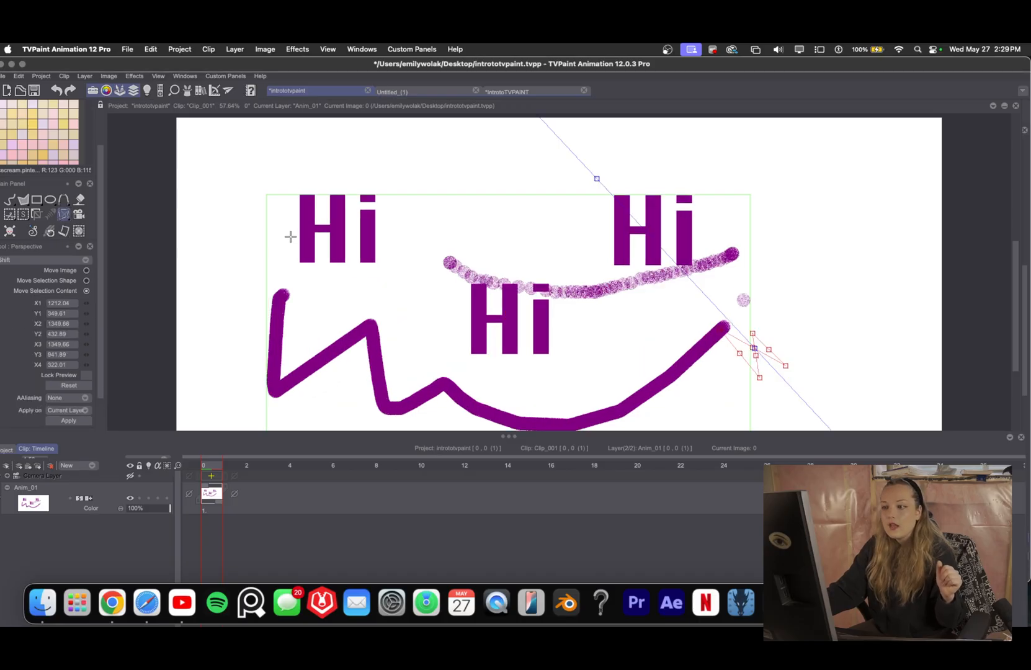
pyautogui.moveTo(748, 226); pyautogui.dragTo(588, 310)
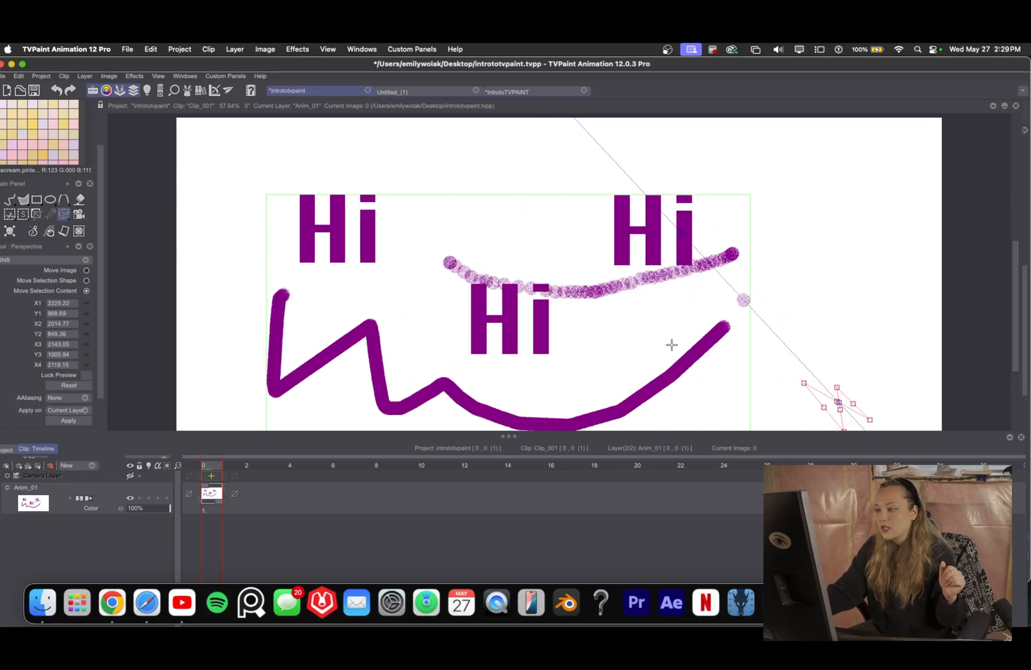
pyautogui.press('super+z')
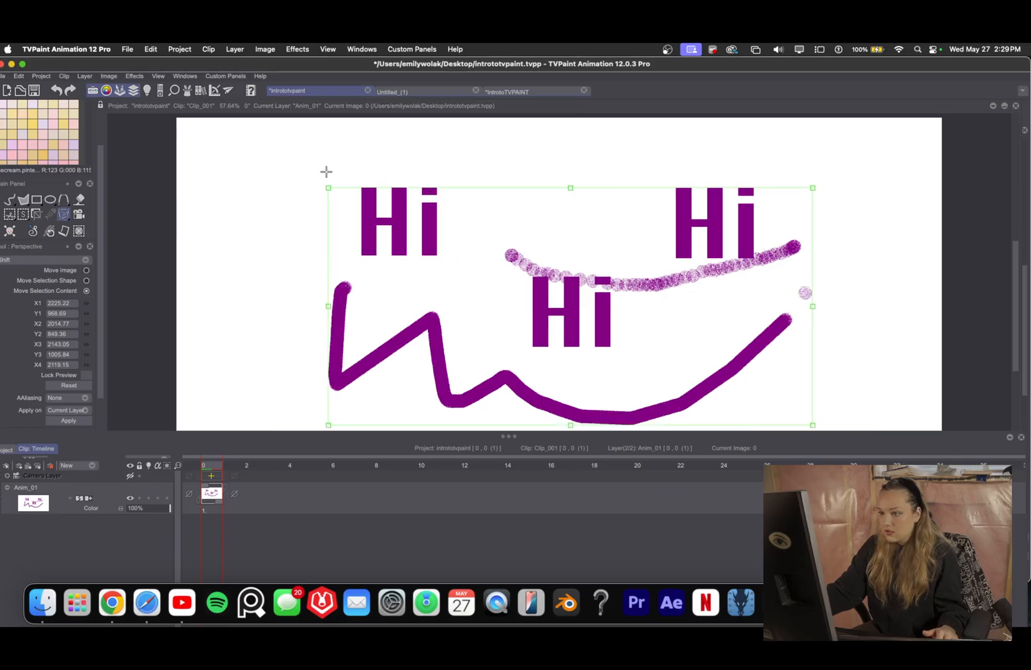
pyautogui.moveTo(323, 187)
pyautogui.mouseDown()
pyautogui.moveTo(338, 185)
pyautogui.moveTo(293, 204)
pyautogui.moveTo(334, 197)
pyautogui.moveTo(276, 181)
pyautogui.moveTo(288, 257)
pyautogui.moveTo(361, 214)
pyautogui.moveTo(283, 208)
pyautogui.moveTo(368, 223)
pyautogui.moveTo(292, 214)
pyautogui.moveTo(306, 203)
pyautogui.moveTo(443, 204)
pyautogui.moveTo(330, 202)
pyautogui.moveTo(560, 264)
pyautogui.moveTo(186, 200)
pyautogui.moveTo(352, 225)
pyautogui.moveTo(346, 239)
pyautogui.moveTo(629, 219)
pyautogui.moveTo(417, 214)
pyautogui.moveTo(603, 214)
pyautogui.moveTo(414, 230)
pyautogui.moveTo(410, 127)
pyautogui.moveTo(410, 327)
pyautogui.moveTo(414, 193)
pyautogui.moveTo(412, 219)
pyautogui.moveTo(413, 197)
pyautogui.moveTo(463, 190)
pyautogui.moveTo(466, 207)
pyautogui.mouseUp()
pyautogui.moveTo(465, 248); pyautogui.dragTo(478, 189)
pyautogui.scroll(-3, 85, 399)
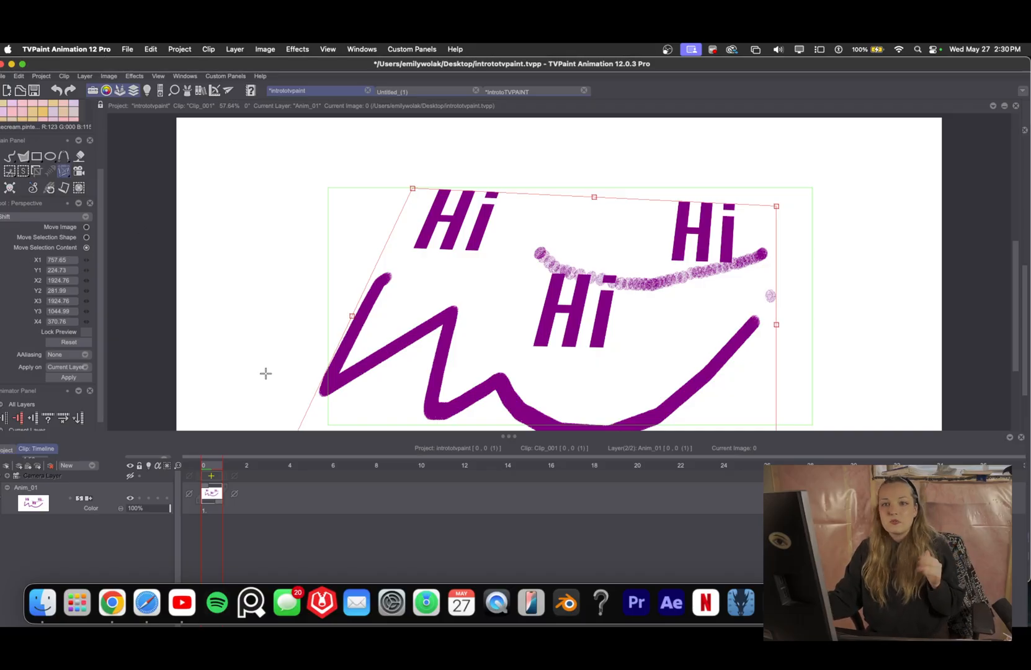
# Switch to the Panning tool and move the whole drawing slightly left on the canvas.
pyautogui.click(66, 170)
pyautogui.click(90, 176)
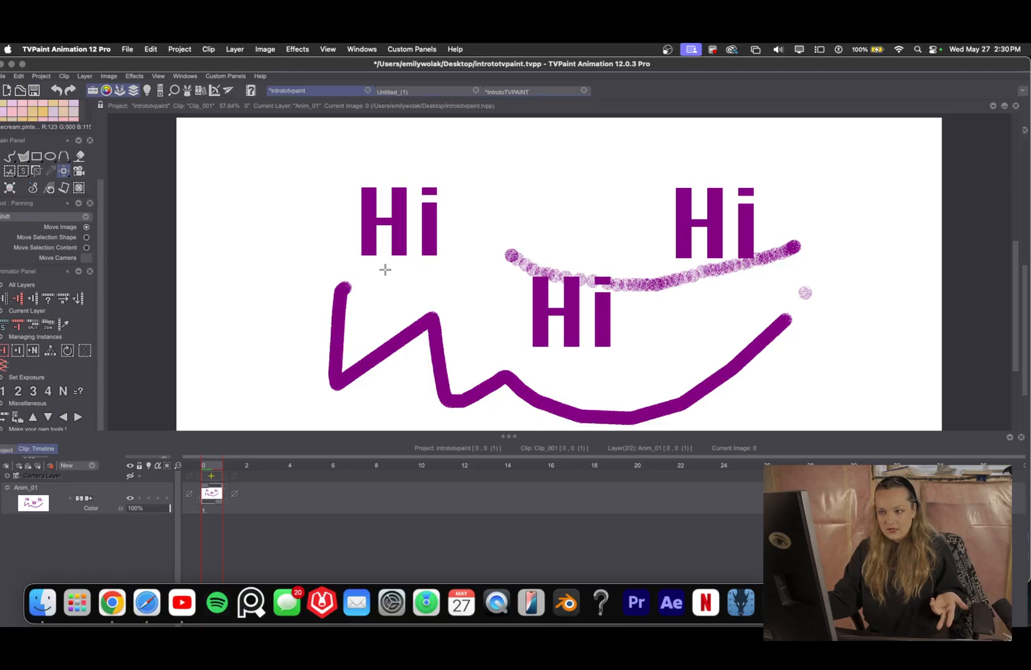
pyautogui.moveTo(384, 269); pyautogui.dragTo(352, 267)
# Preview the Perspective, Transform and Warp tools on the drawing without applying any, and return to the Text Brush.
pyautogui.click(63, 172)
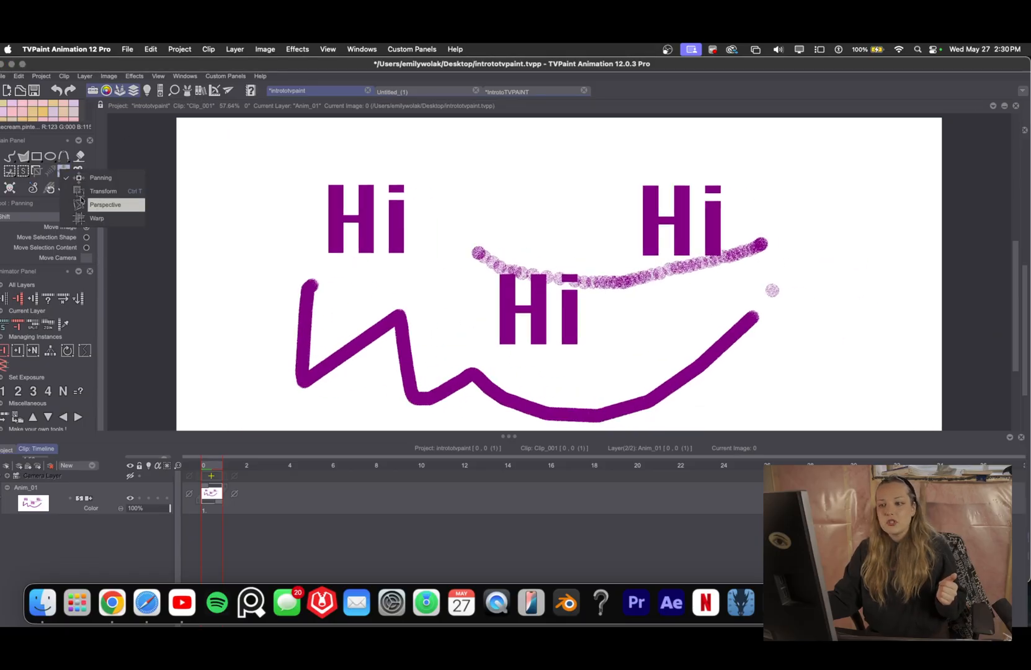
pyautogui.click(111, 207)
pyautogui.click(65, 171)
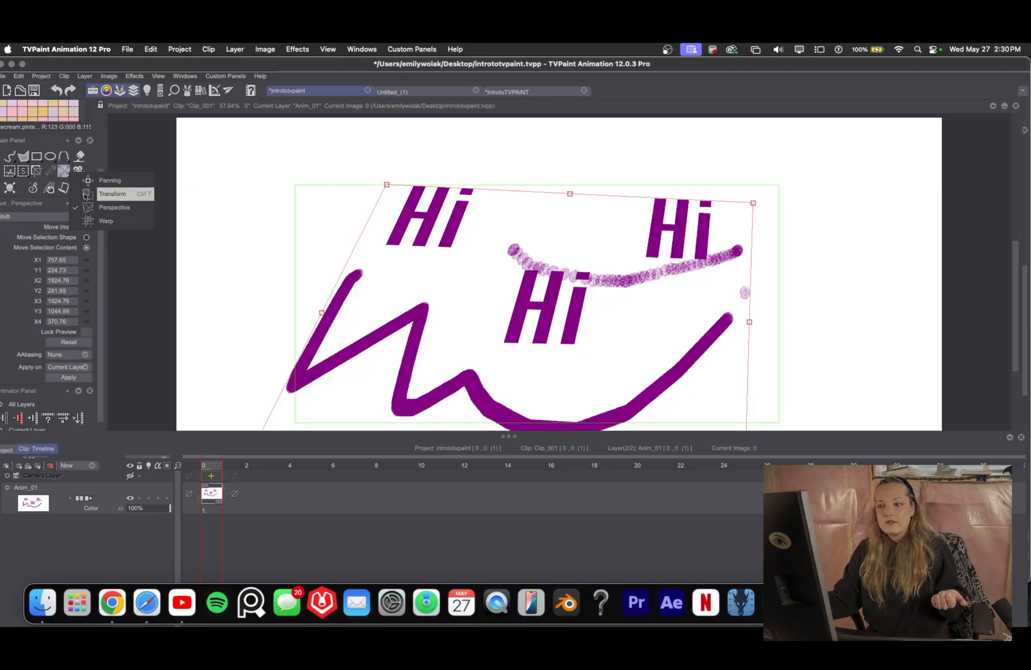
pyautogui.click(86, 194)
pyautogui.click(66, 170)
pyautogui.click(87, 219)
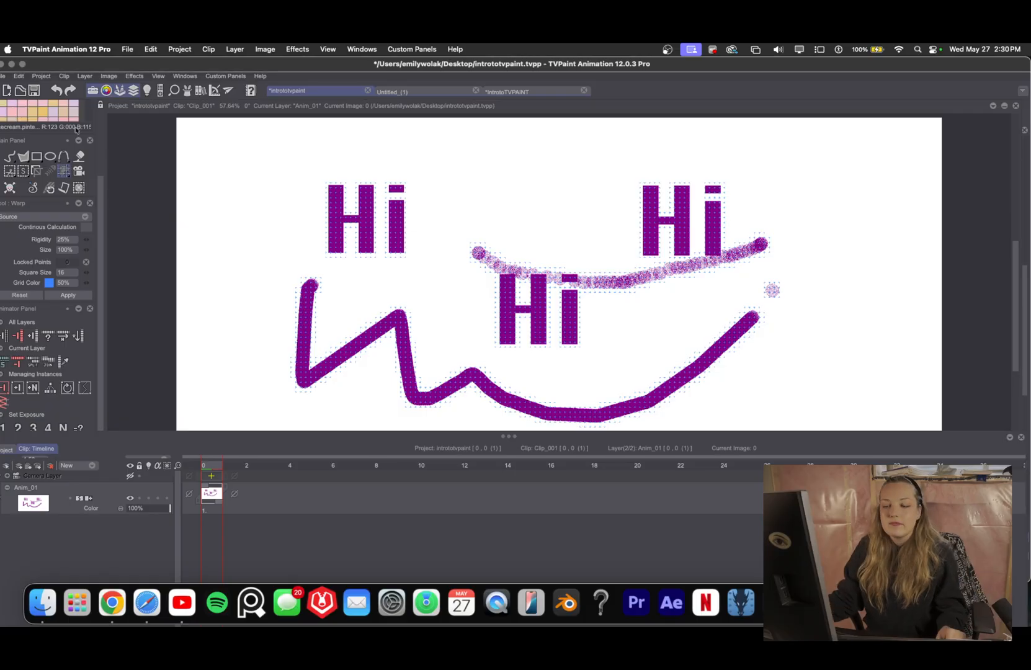
pyautogui.click(10, 156)
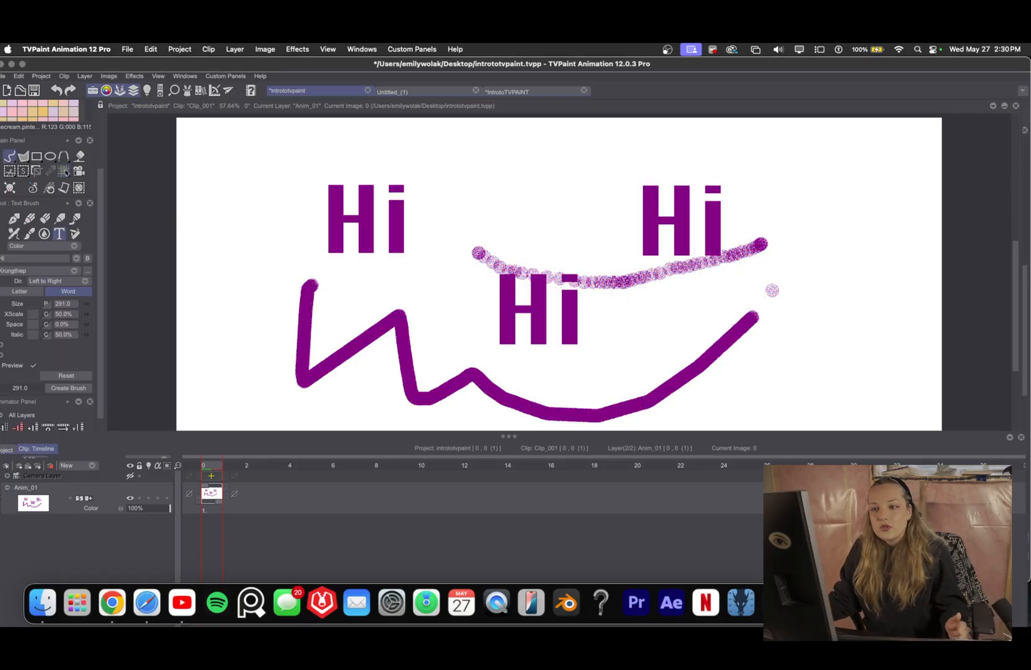
# Scale the whole drawing down to about 51.36% with the Transform tool, apply the change and leave the Transform tool.
pyautogui.click(67, 173)
pyautogui.click(66, 173)
pyautogui.click(131, 207)
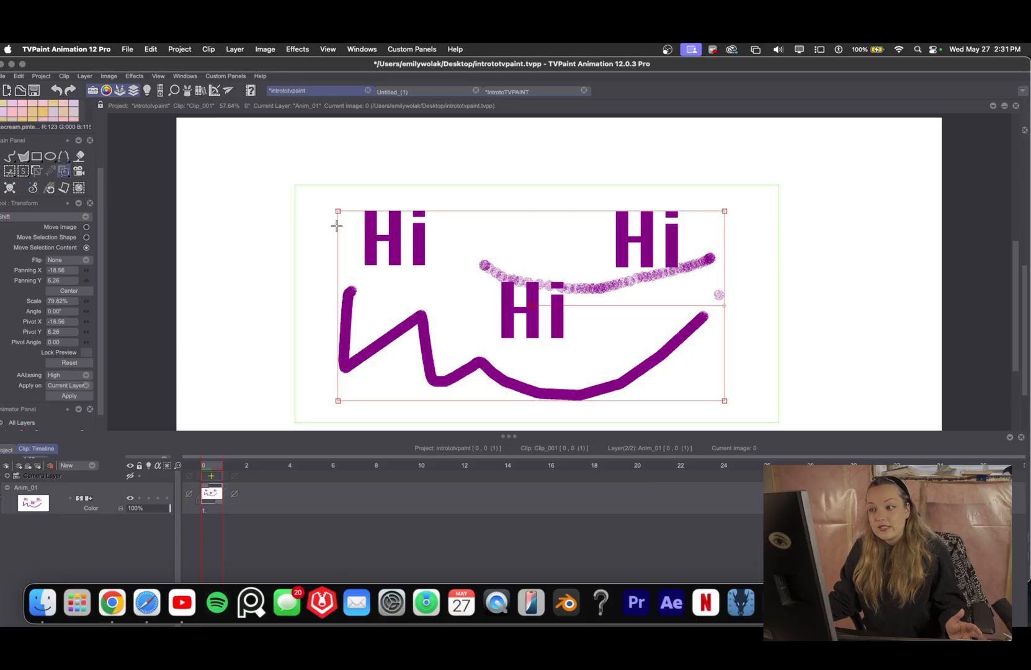
pyautogui.moveTo(338, 210); pyautogui.dragTo(394, 276)
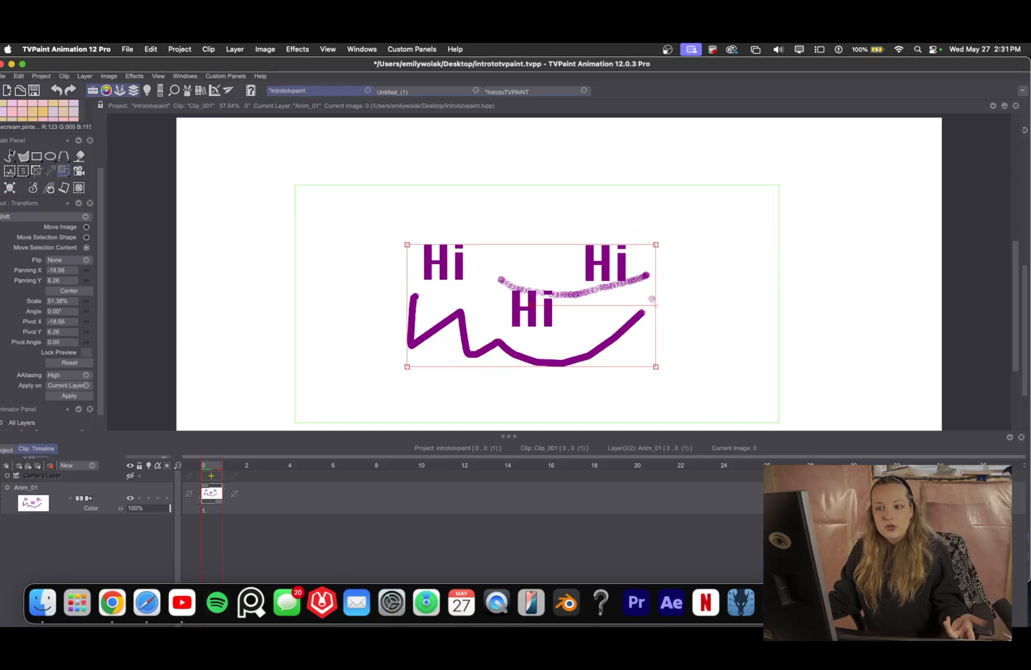
pyautogui.click(10, 156)
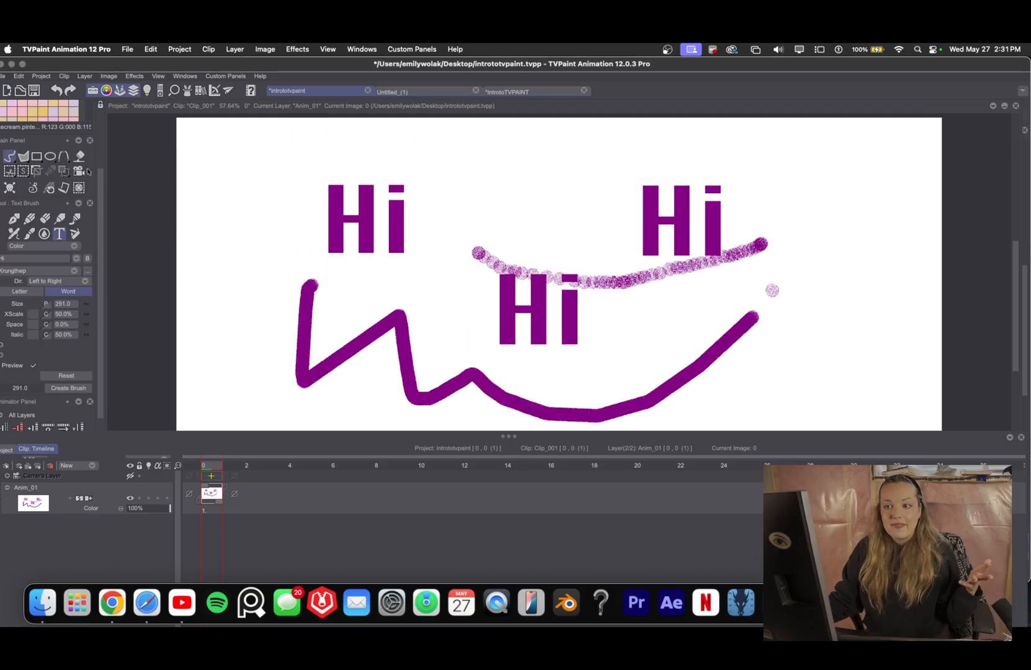
pyautogui.click(64, 171)
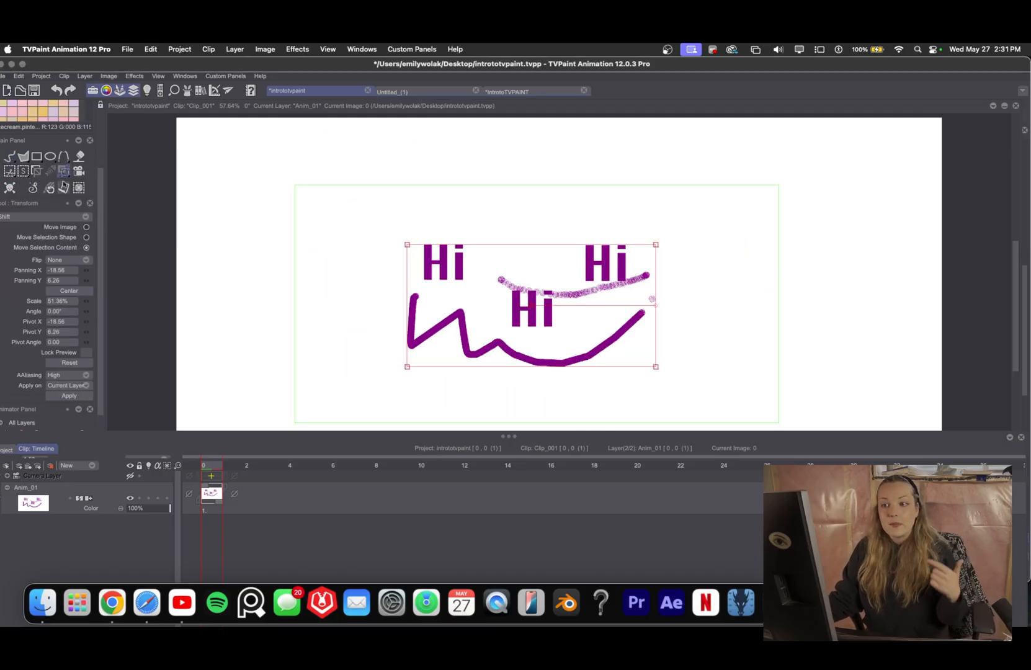
pyautogui.click(75, 395)
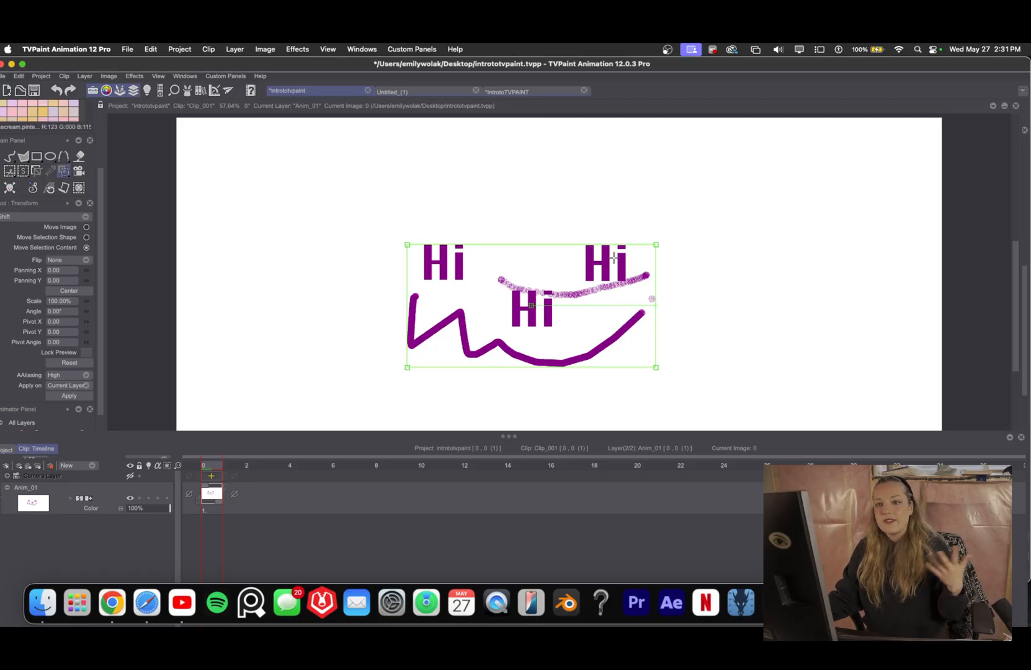
pyautogui.click(10, 156)
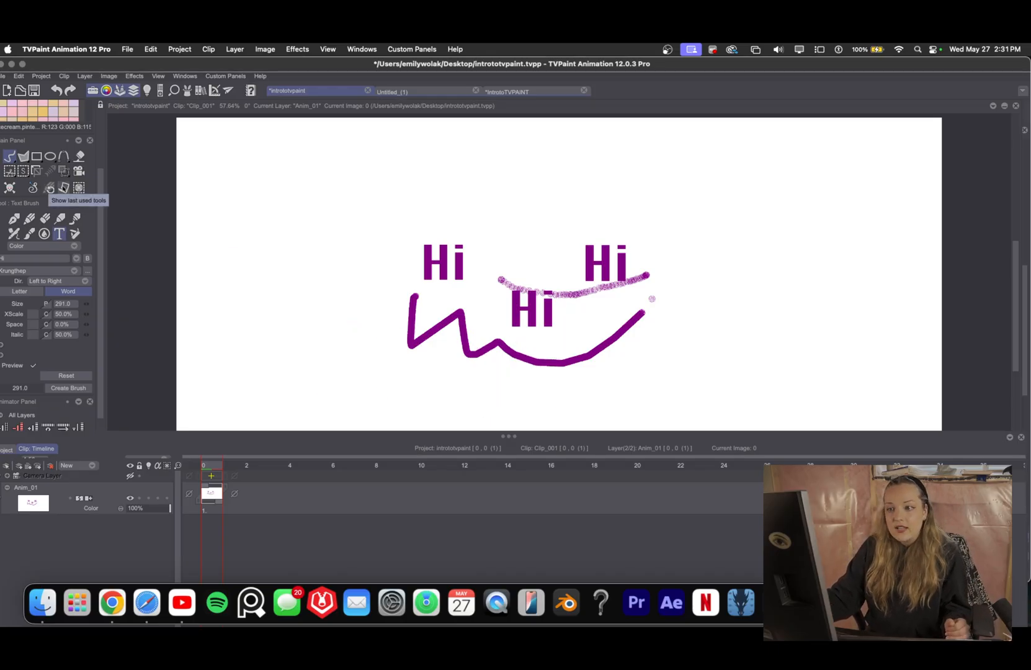
pyautogui.click(9, 189)
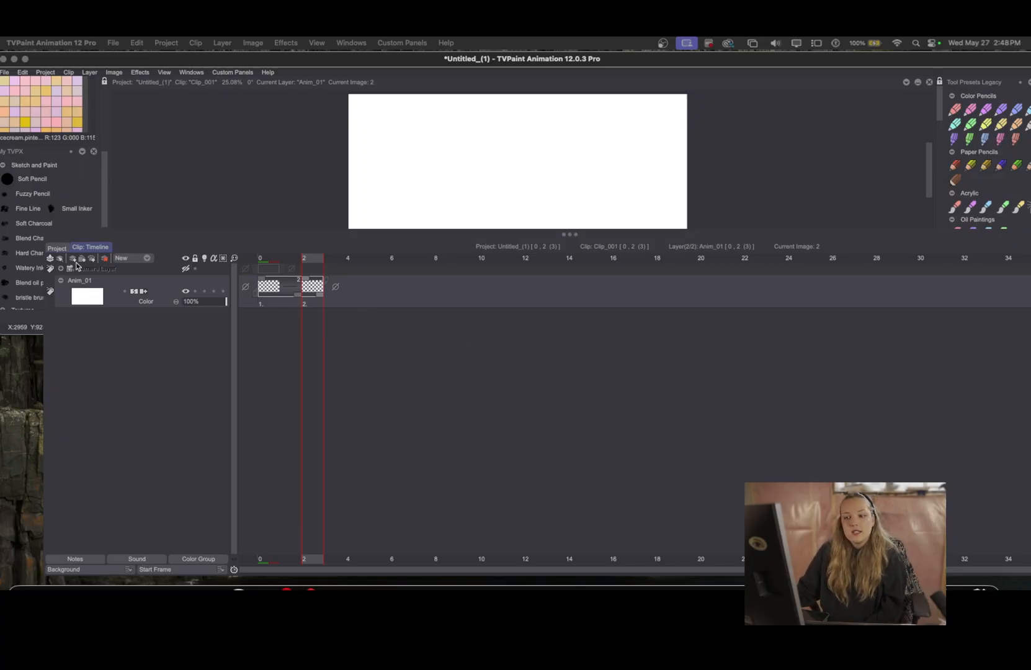
# In the Untitled_(1) project's clip timeline, rename the Anim_01 layer as "Layer 1".
pyautogui.click(57, 248)
pyautogui.click(81, 248)
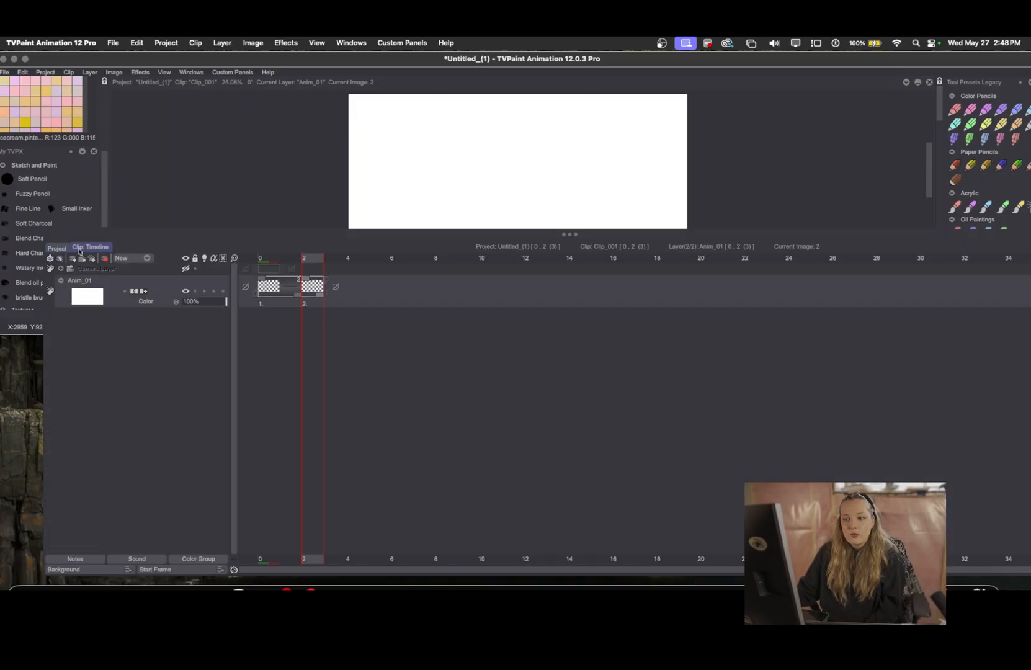
pyautogui.doubleClick(86, 280)
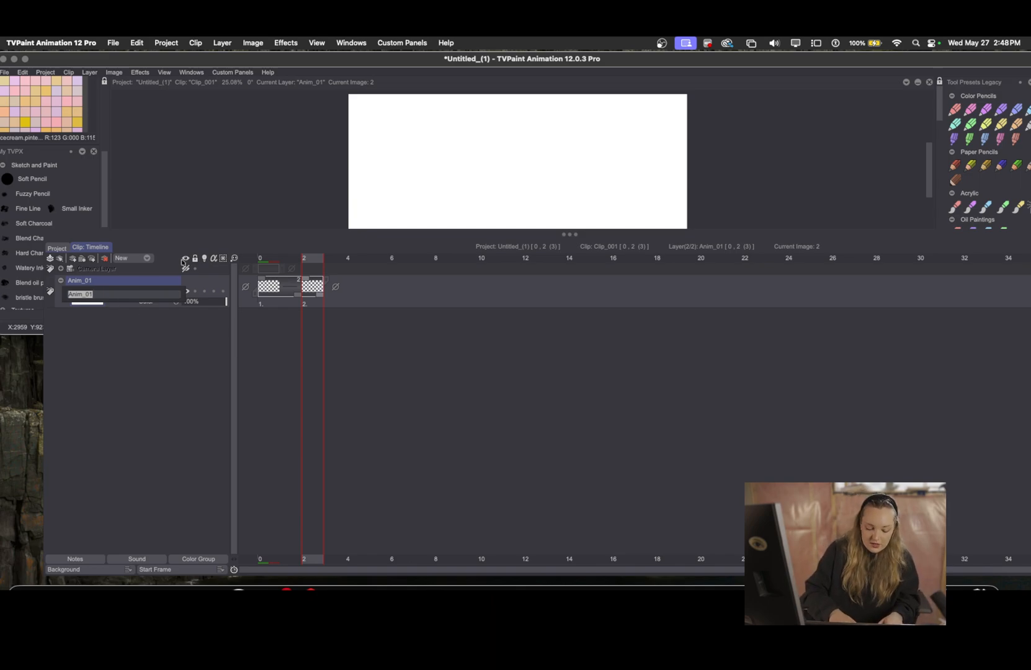
pyautogui.write('Layer 1')
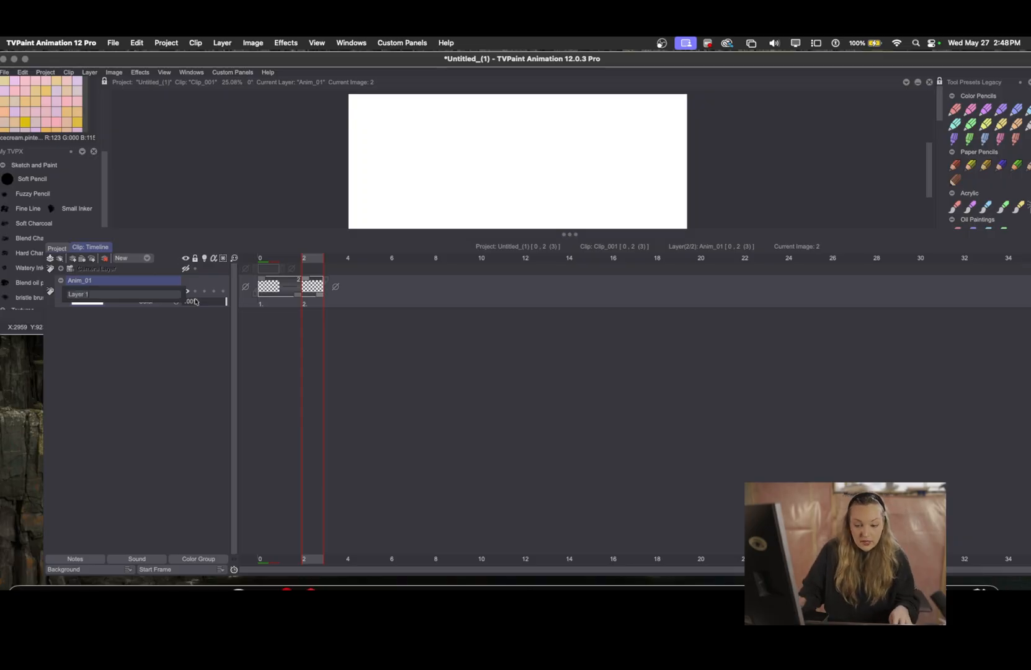
pyautogui.press('Return')
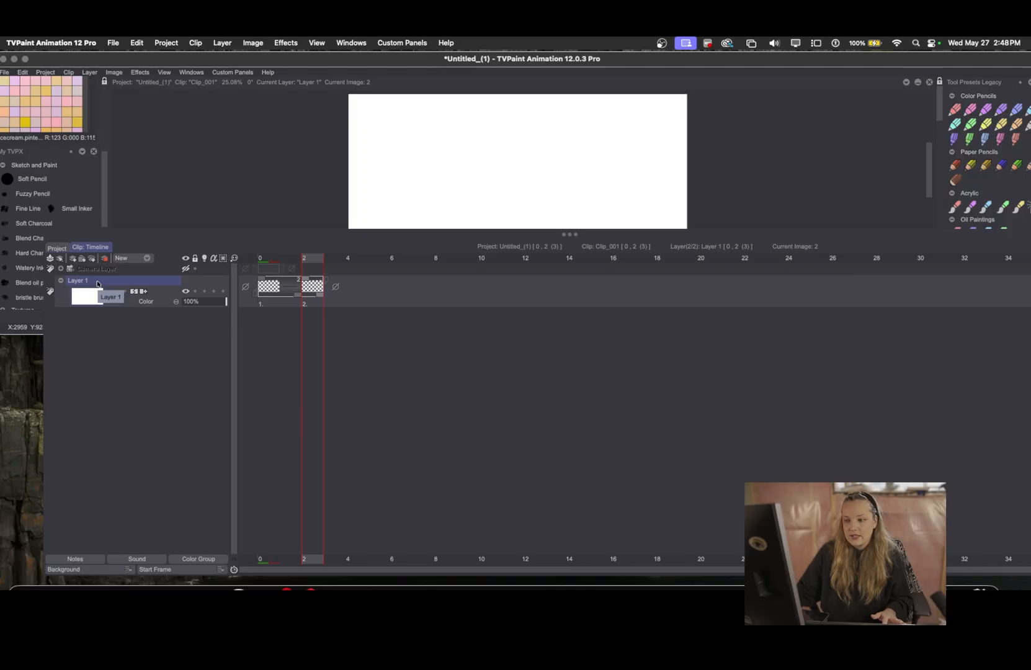
# Add a new Anim Layer above Layer 1, move its image to frame 0 and make that frame current.
pyautogui.click(122, 258)
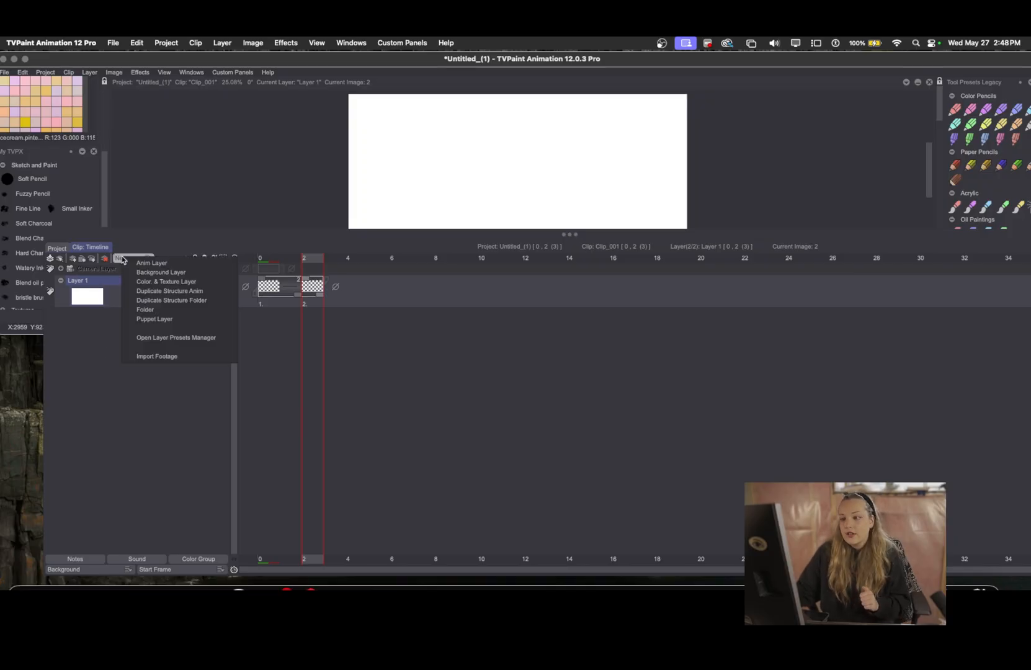
pyautogui.click(148, 263)
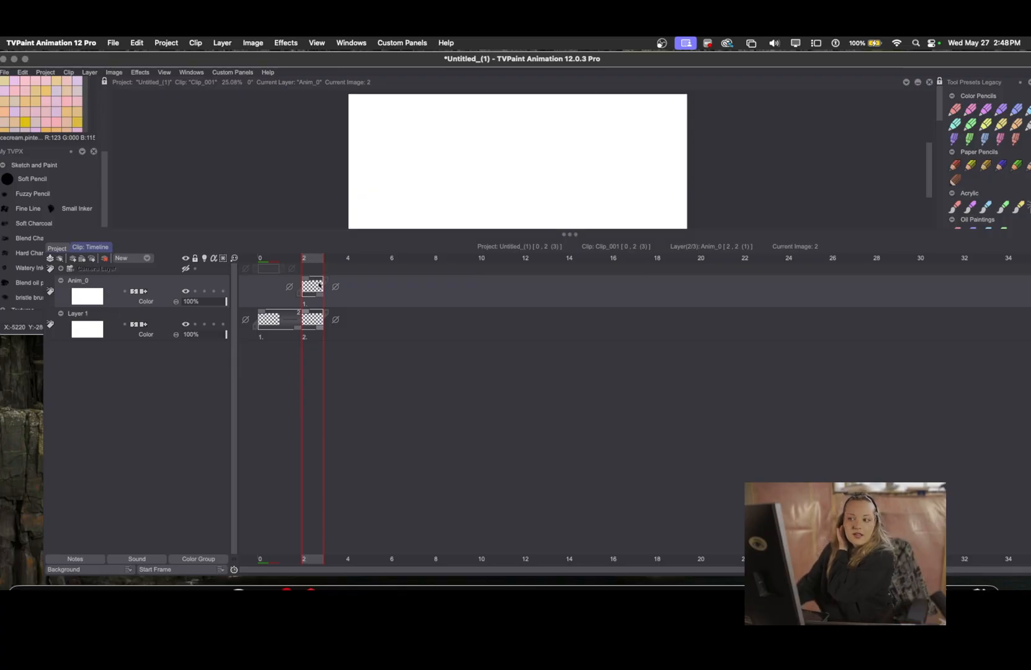
pyautogui.moveTo(312, 286); pyautogui.dragTo(262, 281)
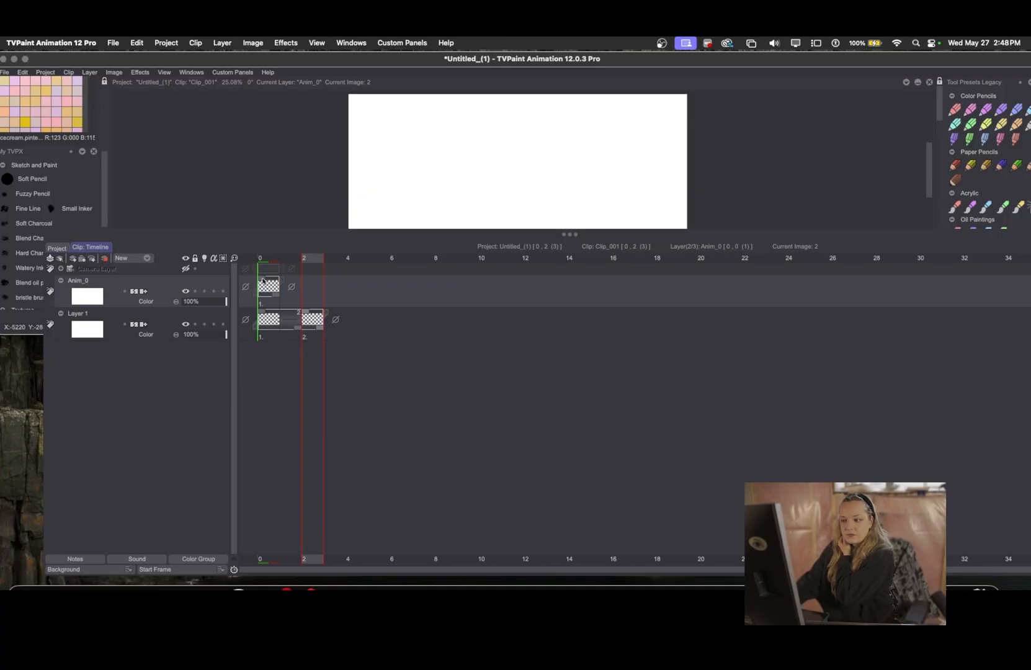
pyautogui.click(262, 281)
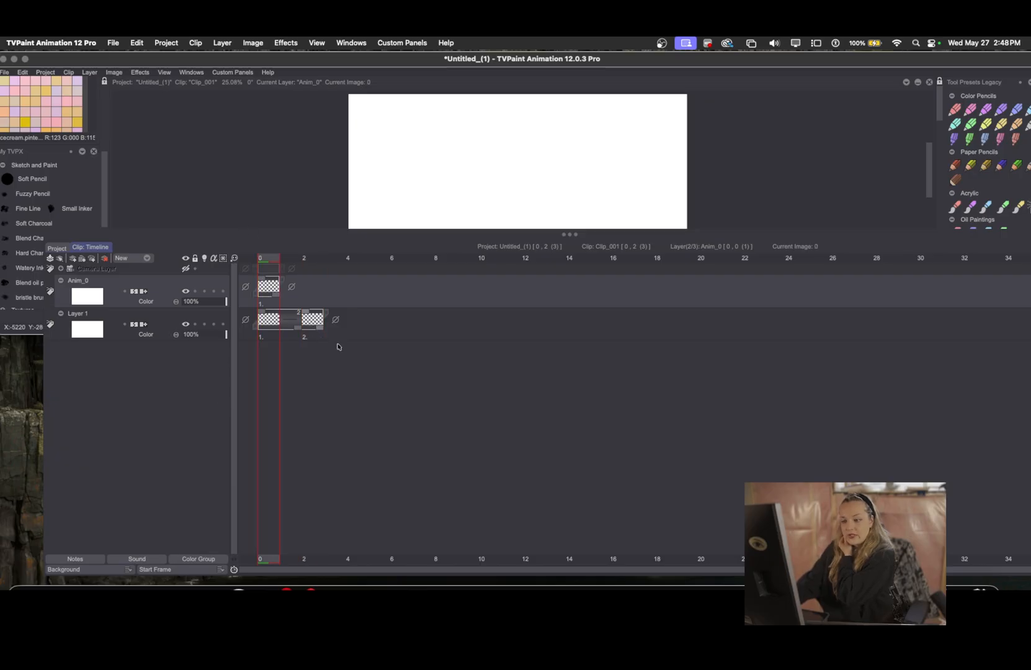
# Delete Layer 1's images on frames 1 and 2 from the project and add a new Background Layer to the clip.
pyautogui.moveTo(319, 334); pyautogui.dragTo(278, 329)
pyautogui.click(287, 328)
pyautogui.rightClick(296, 319)
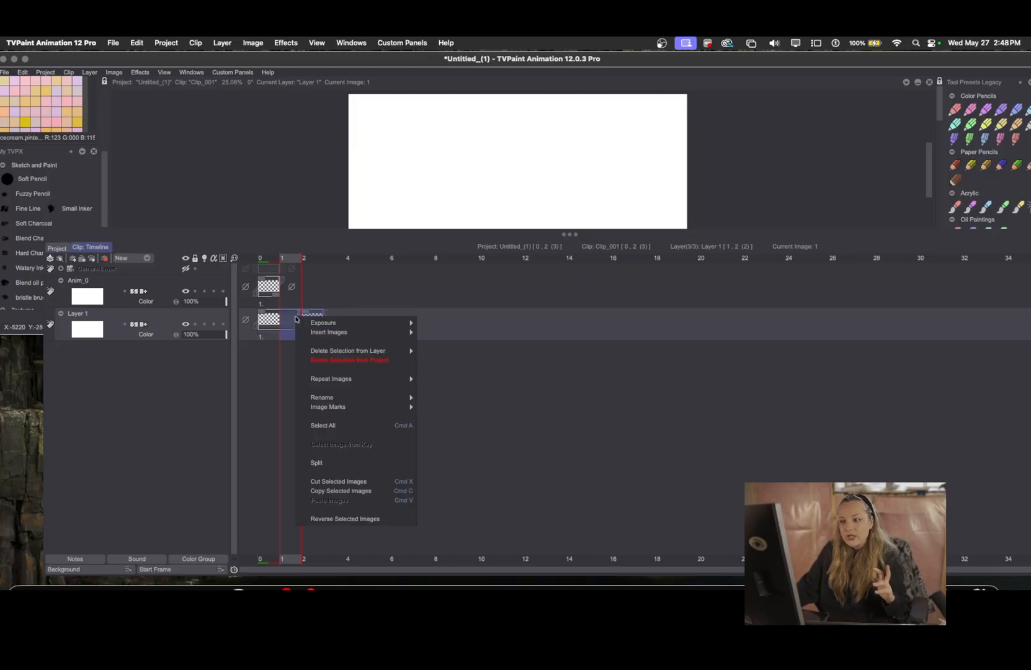
pyautogui.click(369, 361)
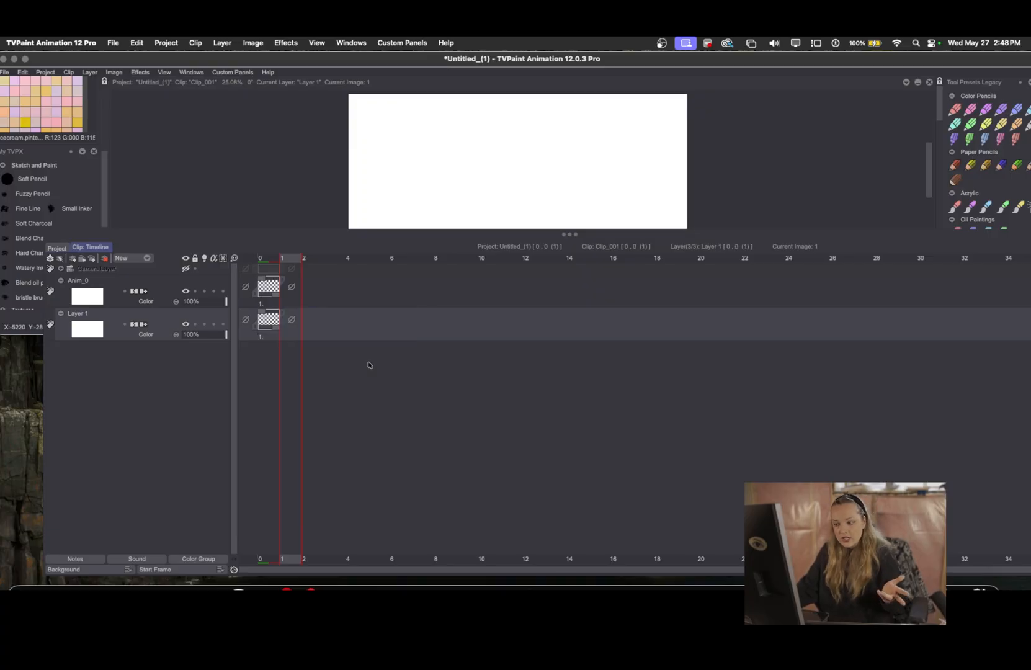
pyautogui.click(123, 257)
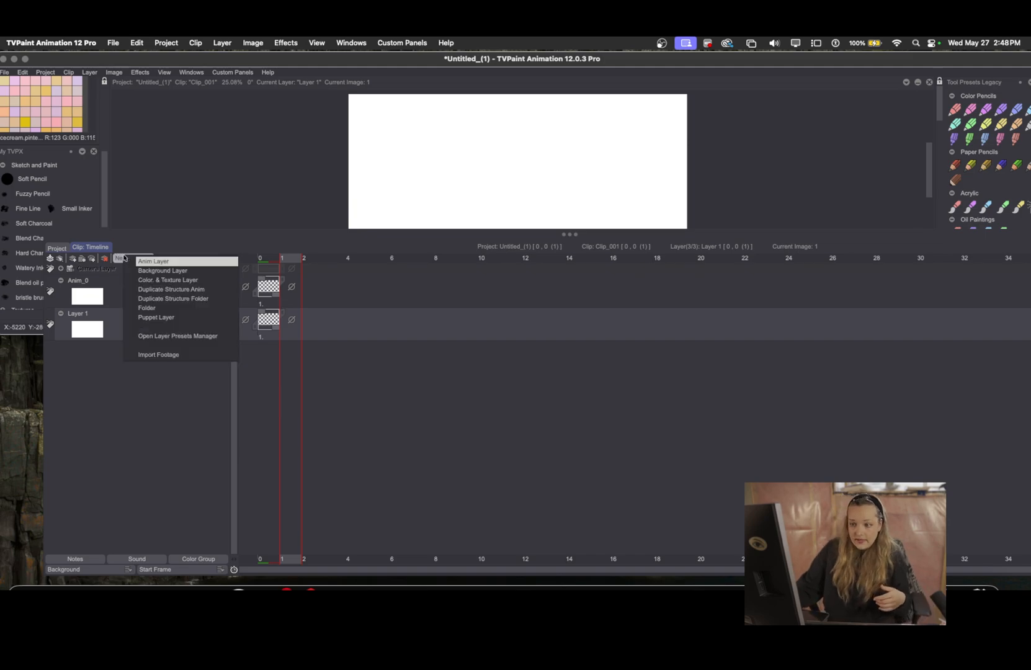
pyautogui.click(198, 272)
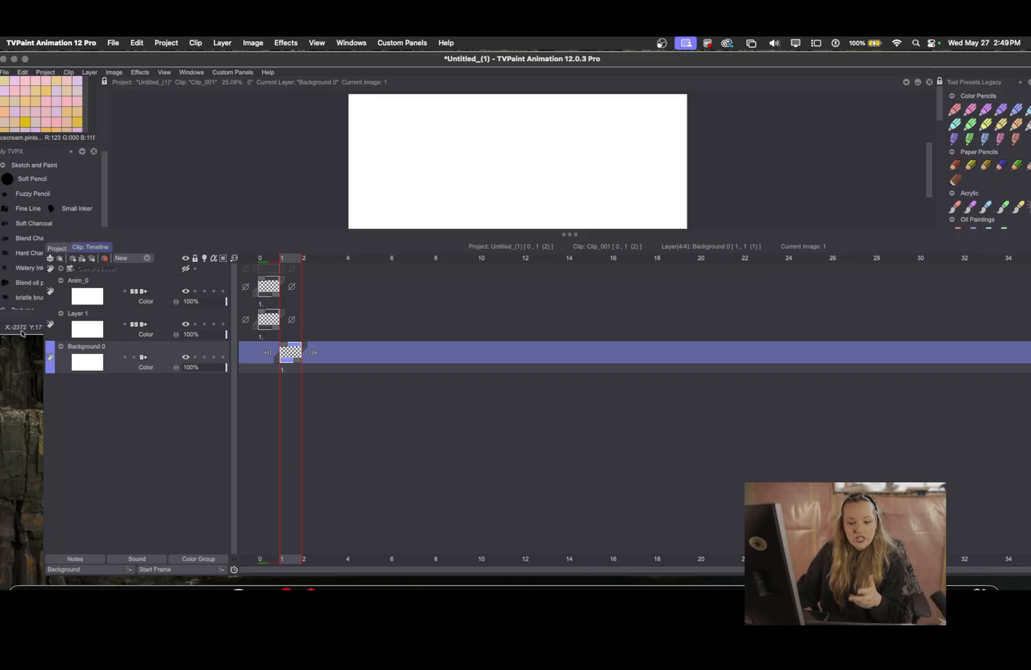
# Assign the red color group A to Anim_0 and Layer 1, and move the background layer's image to frame 0.
pyautogui.click(50, 328)
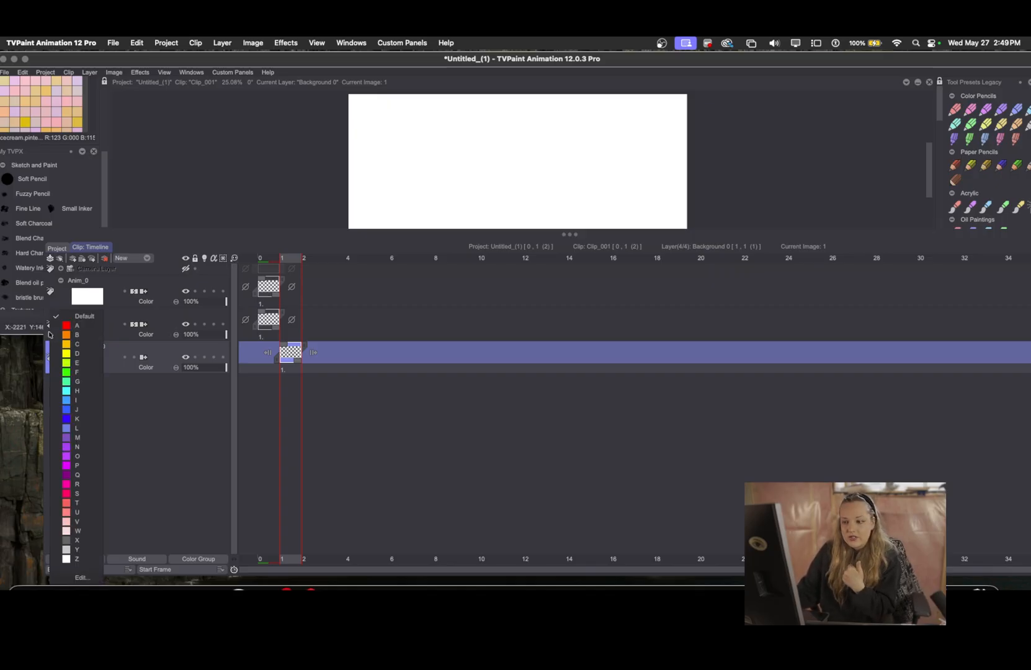
pyautogui.click(41, 294)
pyautogui.click(50, 292)
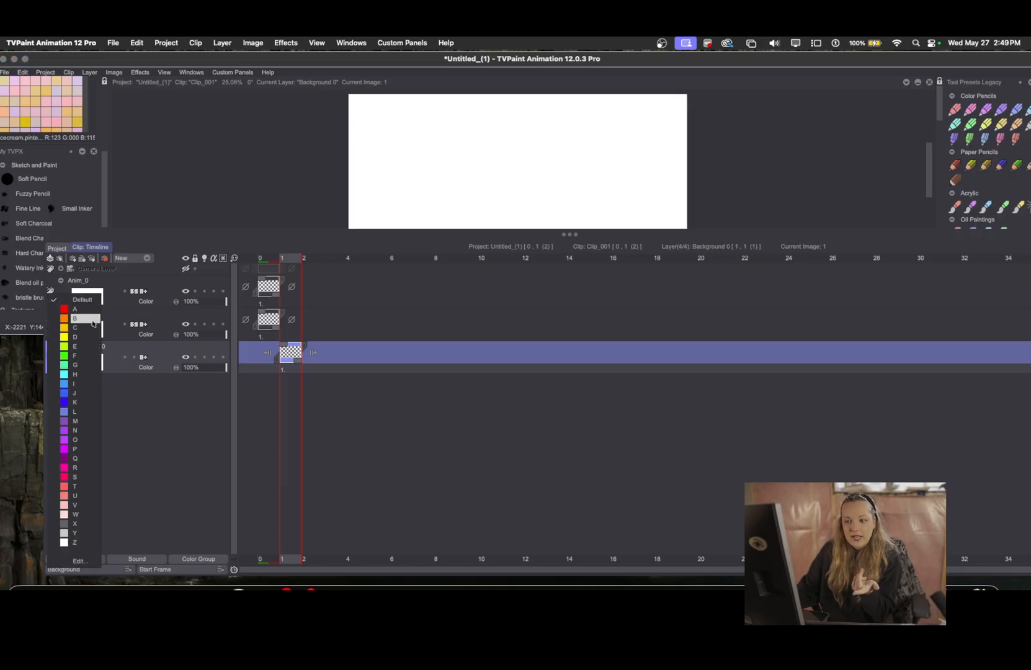
pyautogui.click(87, 313)
pyautogui.click(74, 315)
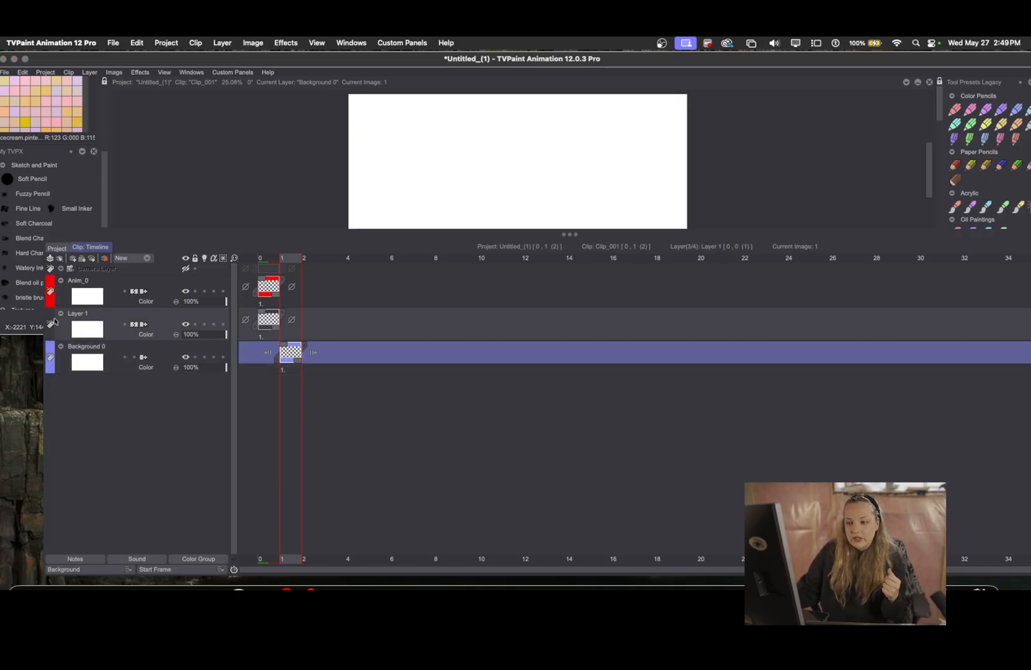
pyautogui.moveTo(291, 356); pyautogui.dragTo(271, 361)
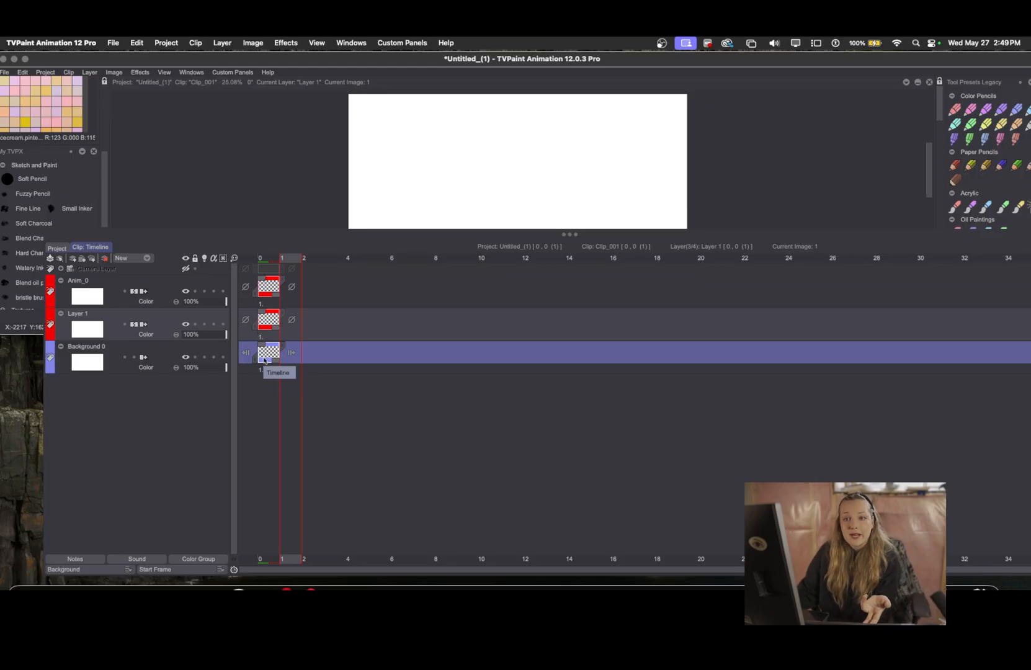
# Set both the post-behavior and pre-behavior of Layer 1 to Hold and make that layer current.
pyautogui.click(291, 321)
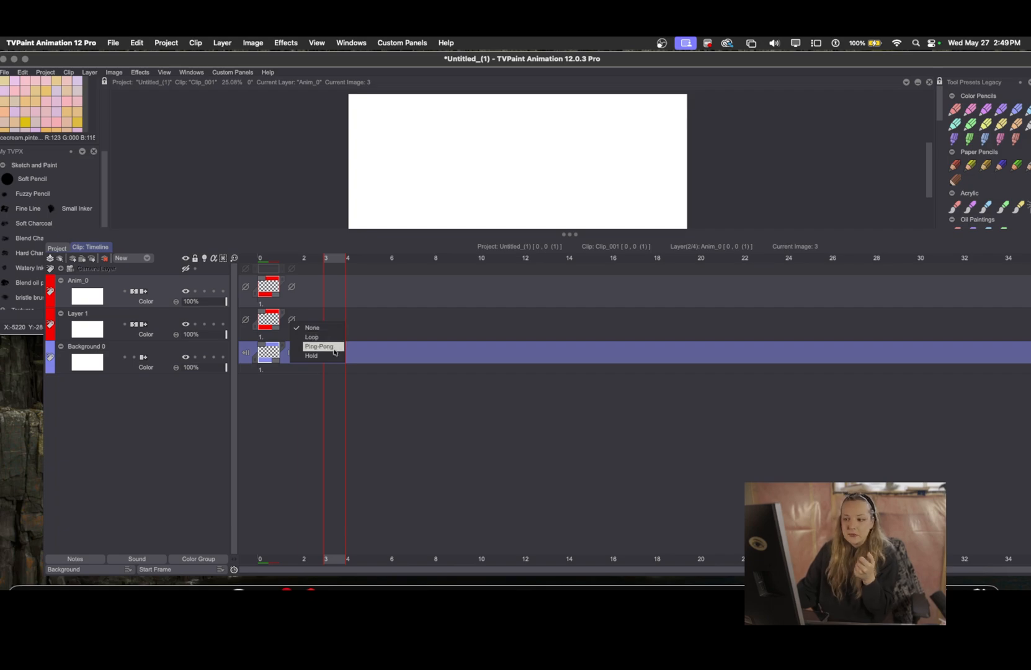
pyautogui.click(315, 356)
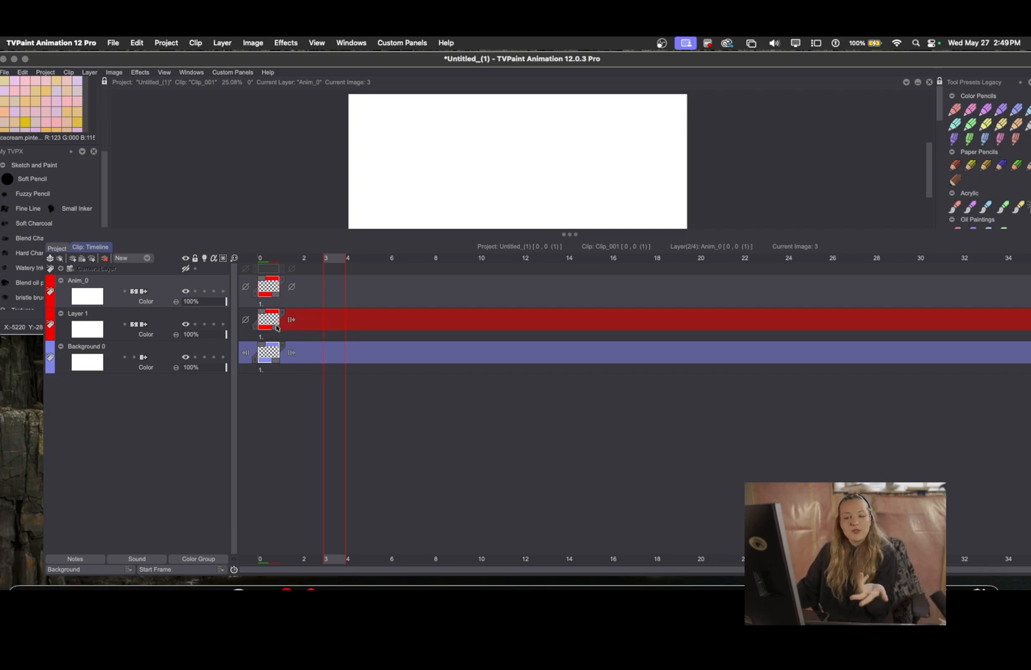
pyautogui.click(245, 319)
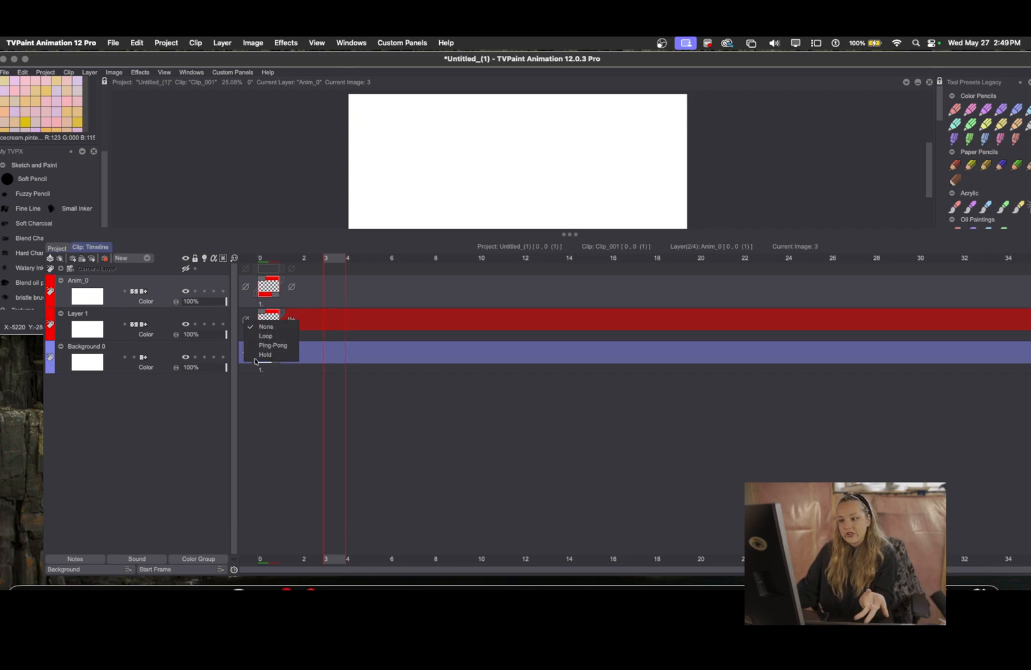
pyautogui.click(259, 352)
pyautogui.click(275, 317)
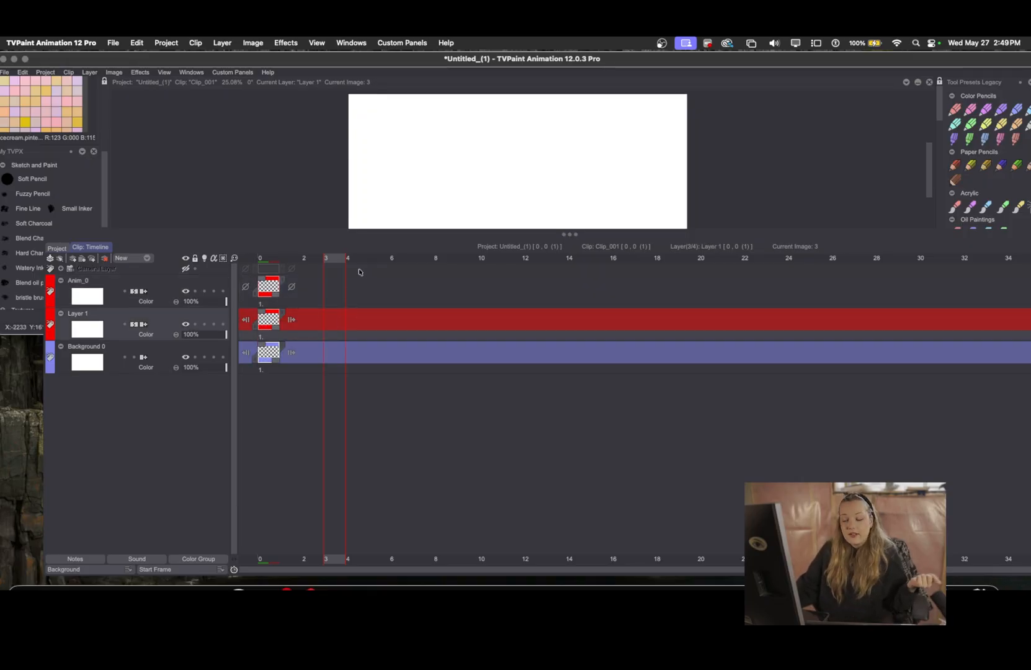
# Shrink the timeline area to enlarge the canvas, extend Anim_0's first image over two frames, and make frame 2 current.
pyautogui.moveTo(427, 235); pyautogui.dragTo(310, 542)
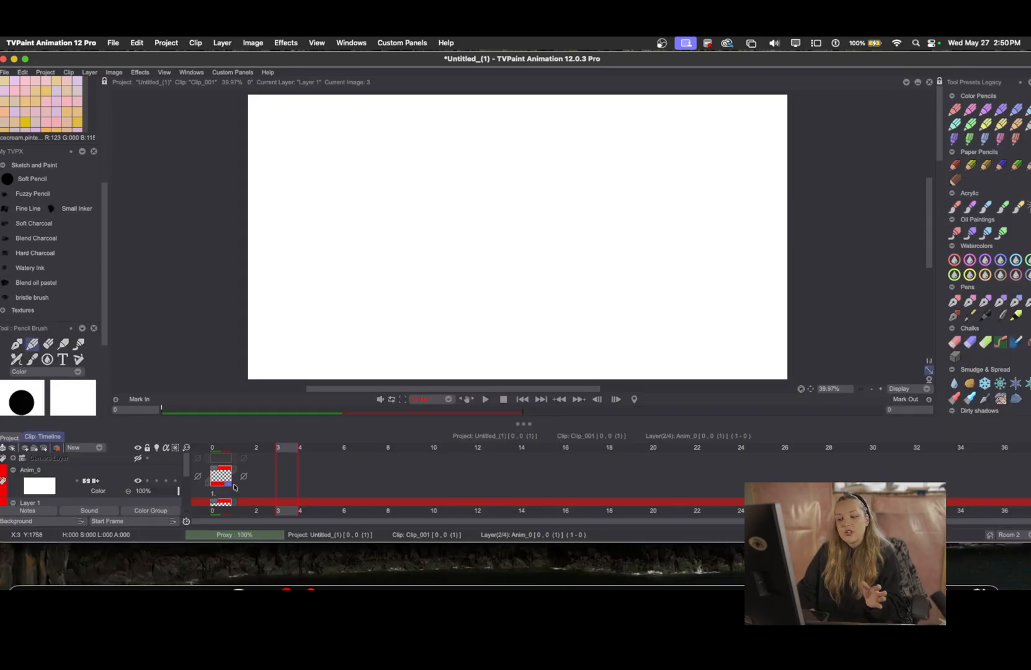
pyautogui.moveTo(235, 487); pyautogui.dragTo(249, 486)
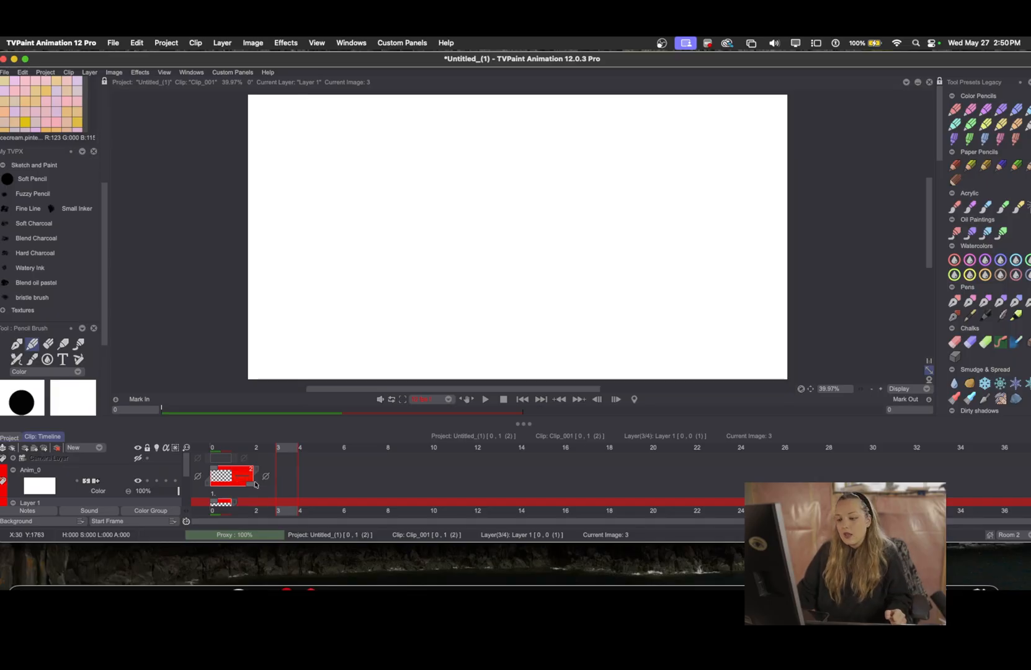
pyautogui.click(270, 452)
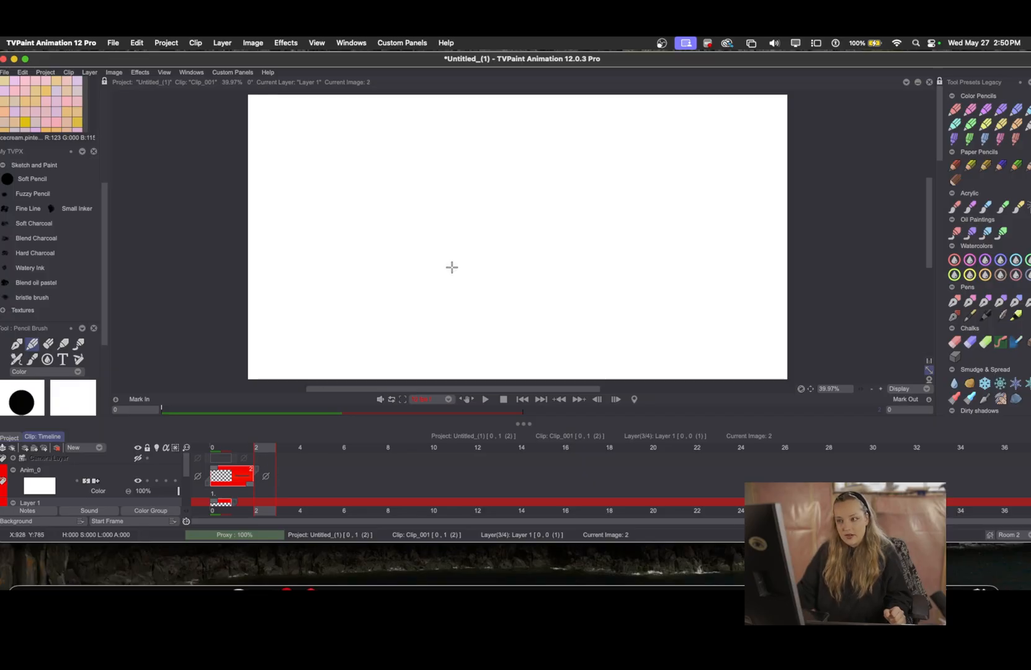
pyautogui.click(474, 189)
pyautogui.moveTo(474, 189); pyautogui.dragTo(474, 278)
pyautogui.scroll(-1, 184, 495)
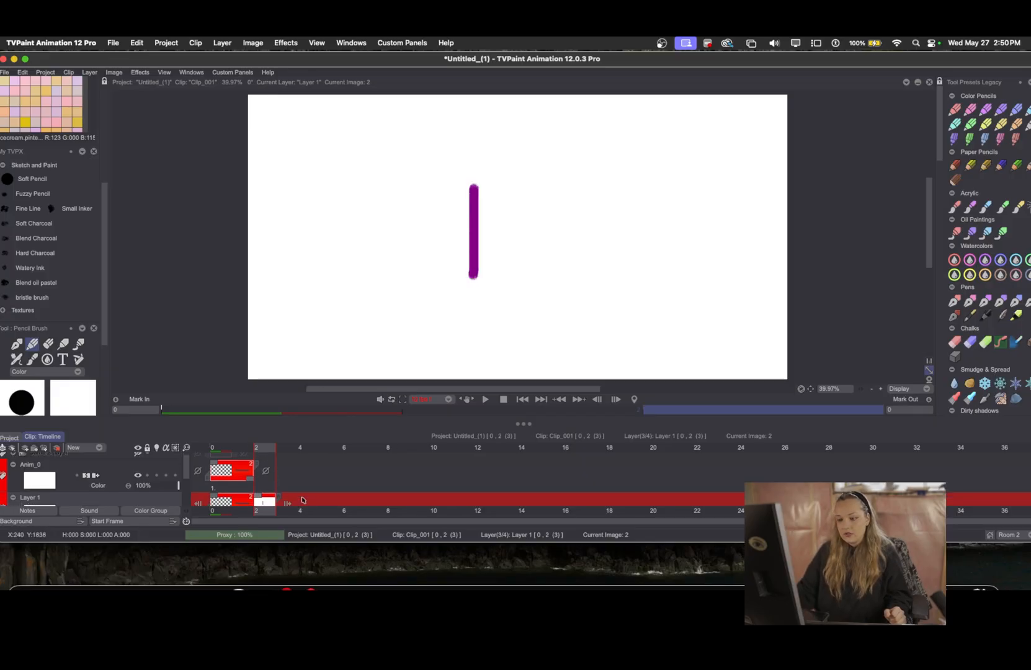
pyautogui.press('super+z')
pyautogui.press('super+z')
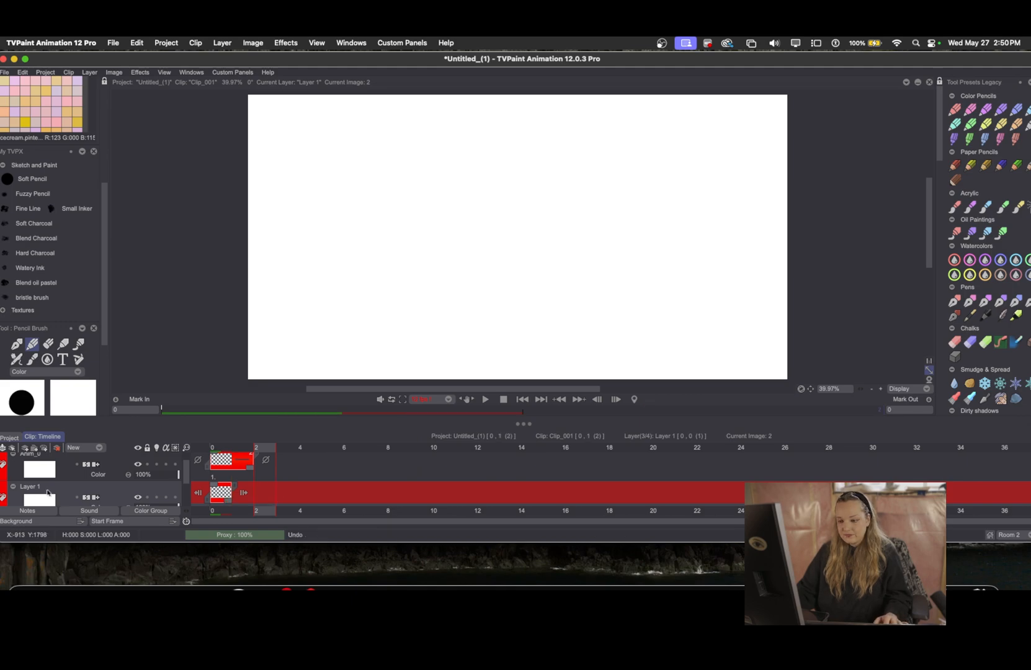
# Draw a purple zigzag line on Anim_0 at frame 2 and extend that image's exposure to two frames.
pyautogui.click(63, 474)
pyautogui.moveTo(452, 158)
pyautogui.mouseDown()
pyautogui.moveTo(502, 177)
pyautogui.moveTo(597, 255)
pyautogui.mouseUp()
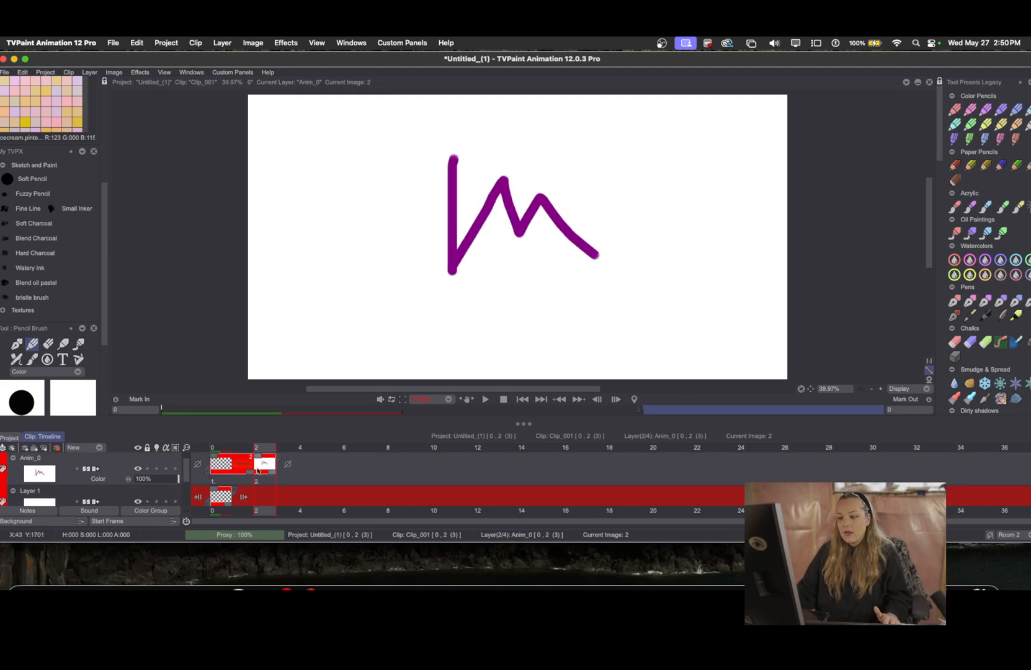
pyautogui.moveTo(273, 470); pyautogui.dragTo(296, 470)
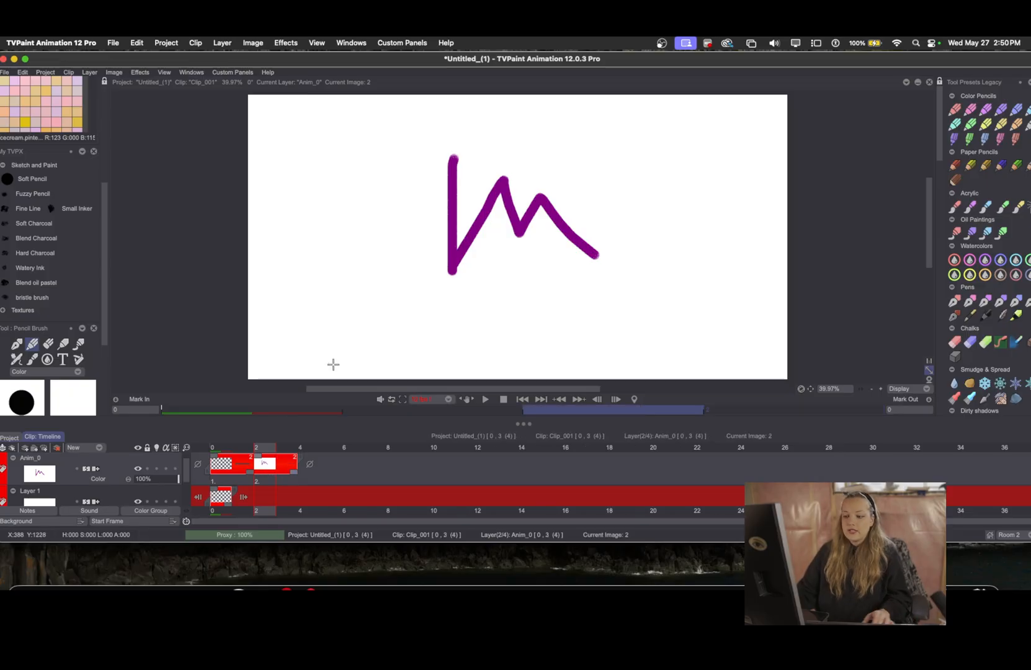
# Draw a purple h-shaped stroke on Anim_0's first image and a wavy stroke on a third image at frame 4.
pyautogui.press('Left')
pyautogui.moveTo(401, 175)
pyautogui.mouseDown()
pyautogui.moveTo(401, 268)
pyautogui.moveTo(490, 248)
pyautogui.mouseUp()
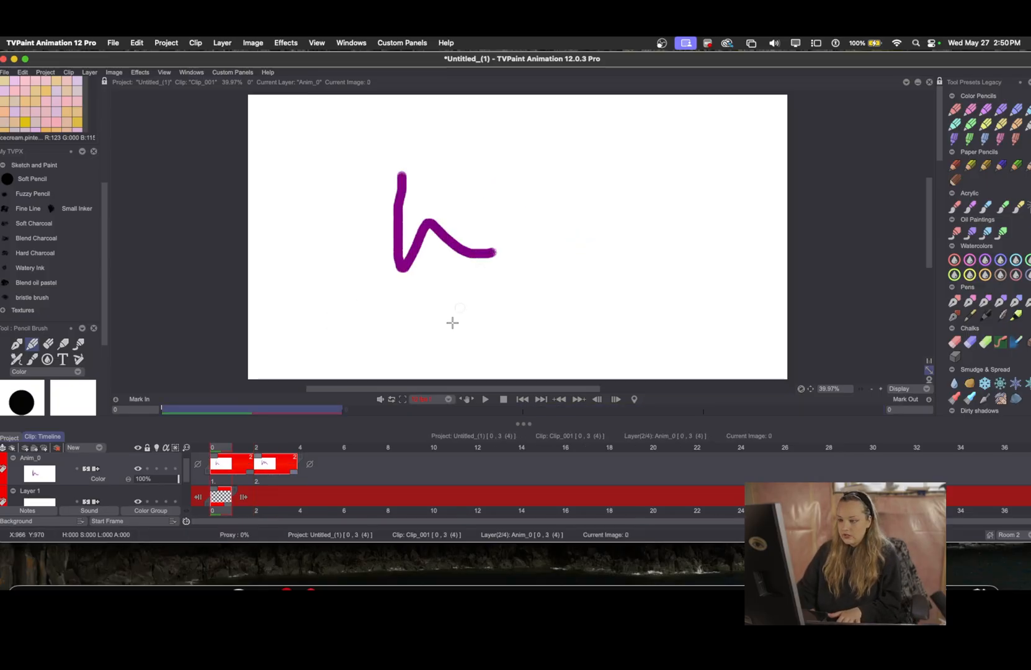
pyautogui.press('Right')
pyautogui.press('BackSpace')
pyautogui.moveTo(376, 220); pyautogui.dragTo(537, 284)
# Select all three images of Anim_0 and play the animation.
pyautogui.press('Right')
pyautogui.moveTo(315, 473)
pyautogui.mouseDown()
pyautogui.moveTo(335, 482)
pyautogui.moveTo(204, 482)
pyautogui.mouseUp()
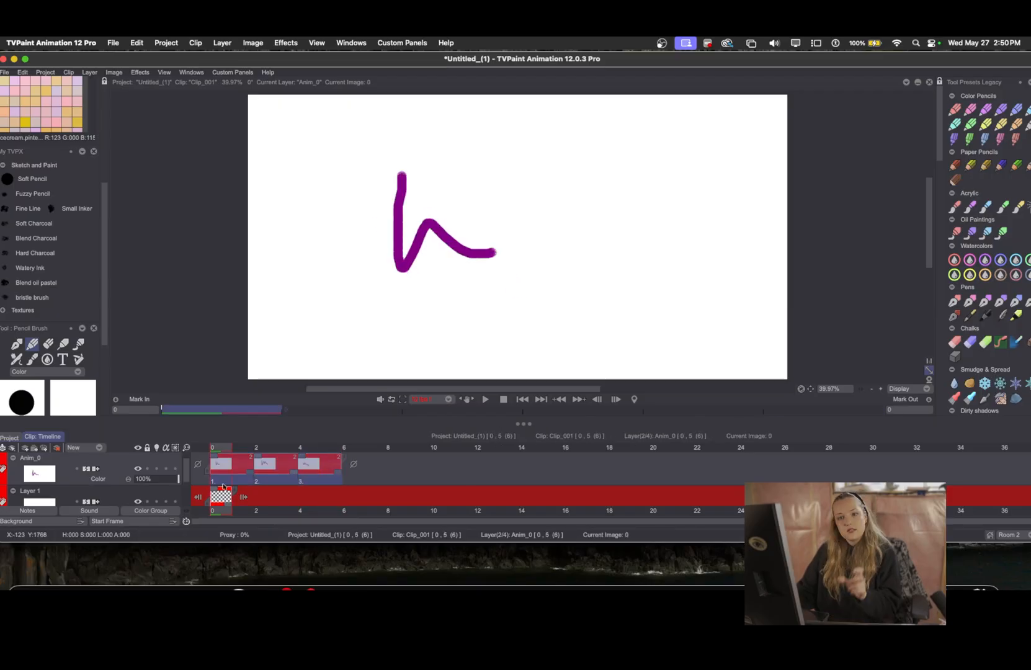
pyautogui.press('Return')
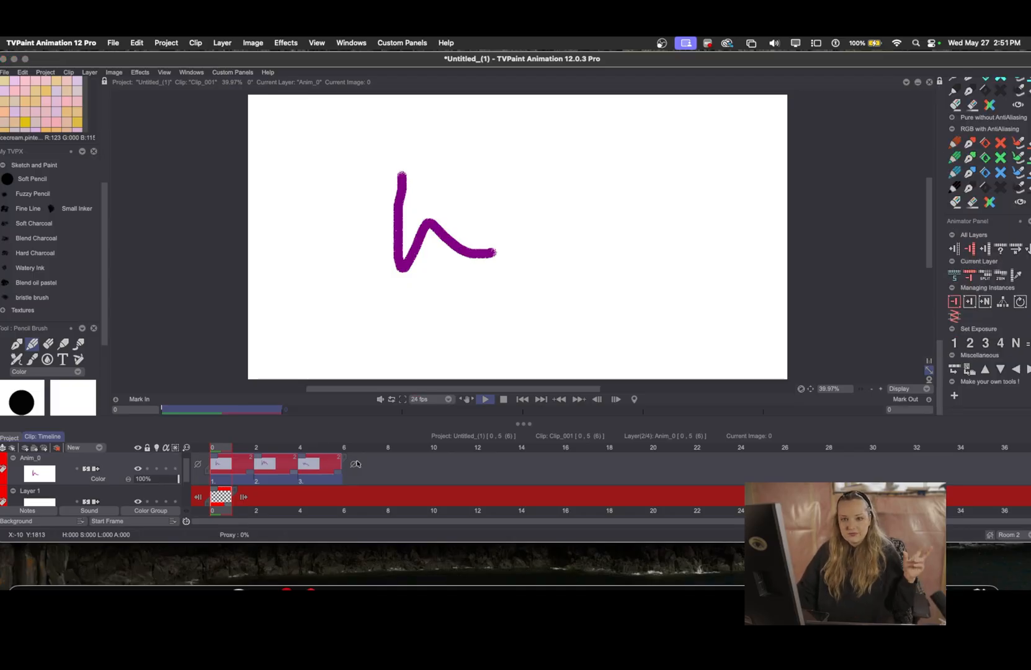
# Add a second purple zigzag stroke to Anim_0's first image.
pyautogui.click(224, 500)
pyautogui.moveTo(456, 175)
pyautogui.mouseDown()
pyautogui.moveTo(475, 264)
pyautogui.moveTo(533, 251)
pyautogui.mouseUp()
# On Layer 1, draw a purple stroke at frame 1 and a large check-shaped stroke at frame 0, and step forward through the frames.
pyautogui.press('Right')
pyautogui.press('Down')
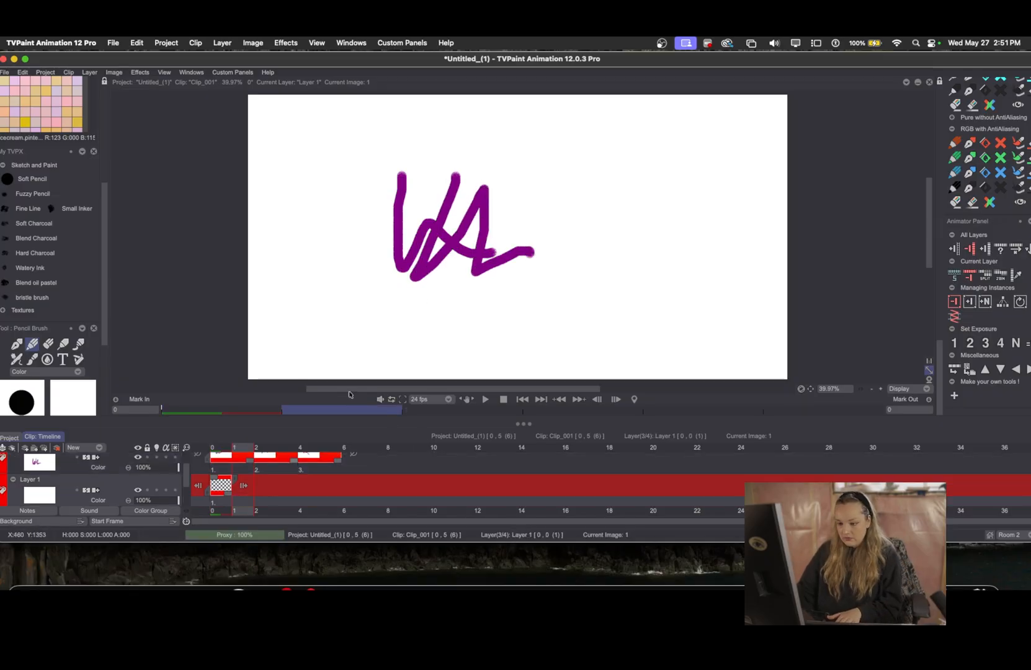
pyautogui.moveTo(402, 199)
pyautogui.mouseDown()
pyautogui.moveTo(428, 232)
pyautogui.moveTo(462, 254)
pyautogui.mouseUp()
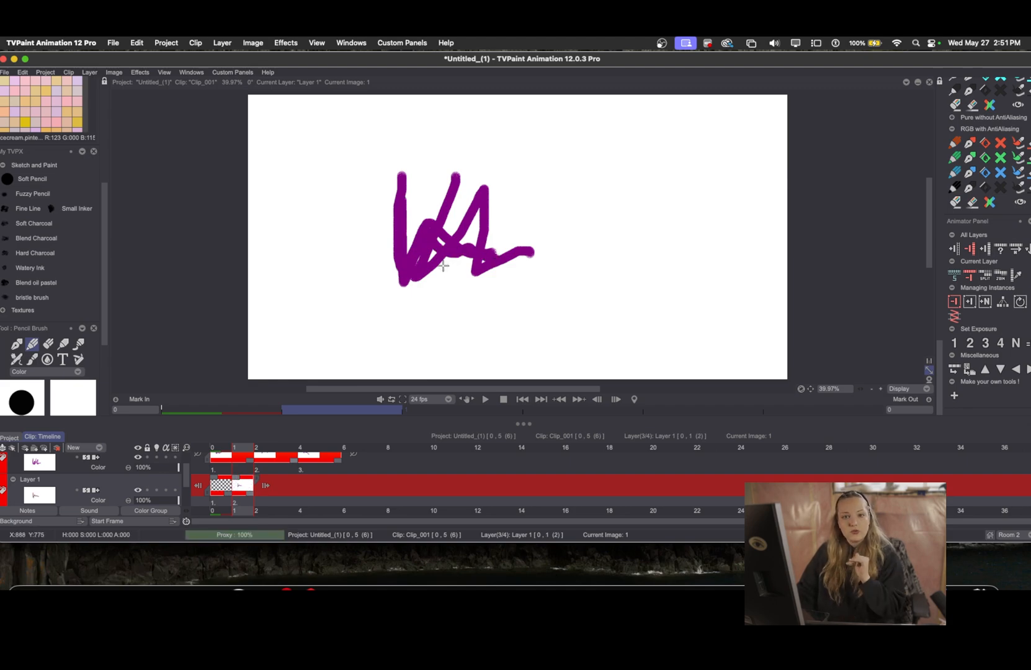
pyautogui.press('Left')
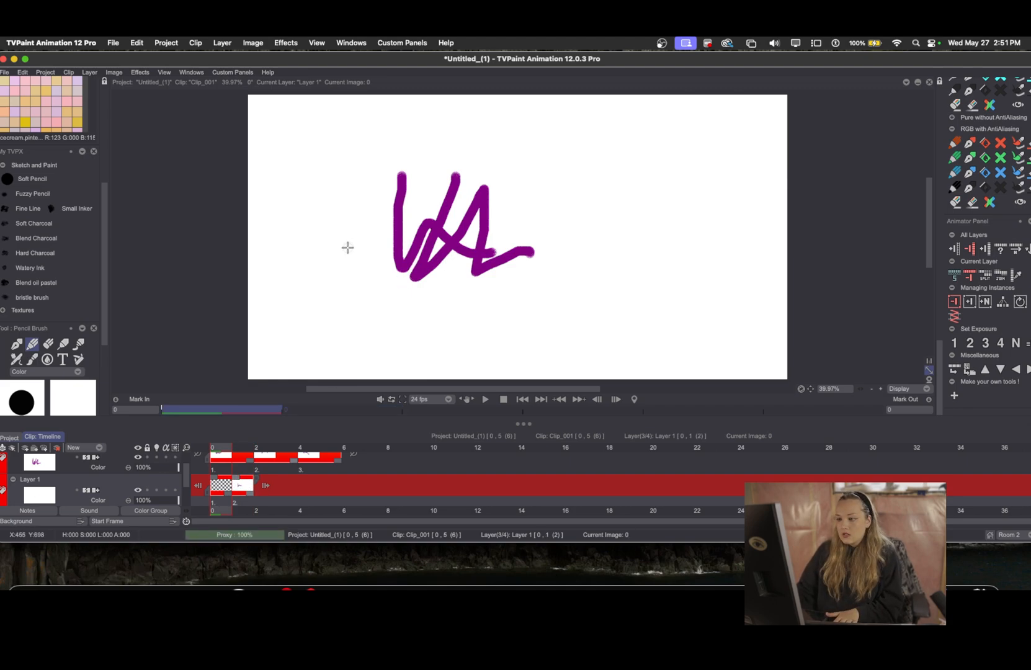
pyautogui.moveTo(348, 248)
pyautogui.mouseDown()
pyautogui.moveTo(464, 310)
pyautogui.moveTo(503, 299)
pyautogui.mouseUp()
pyautogui.press('Right')
pyautogui.press('Right')
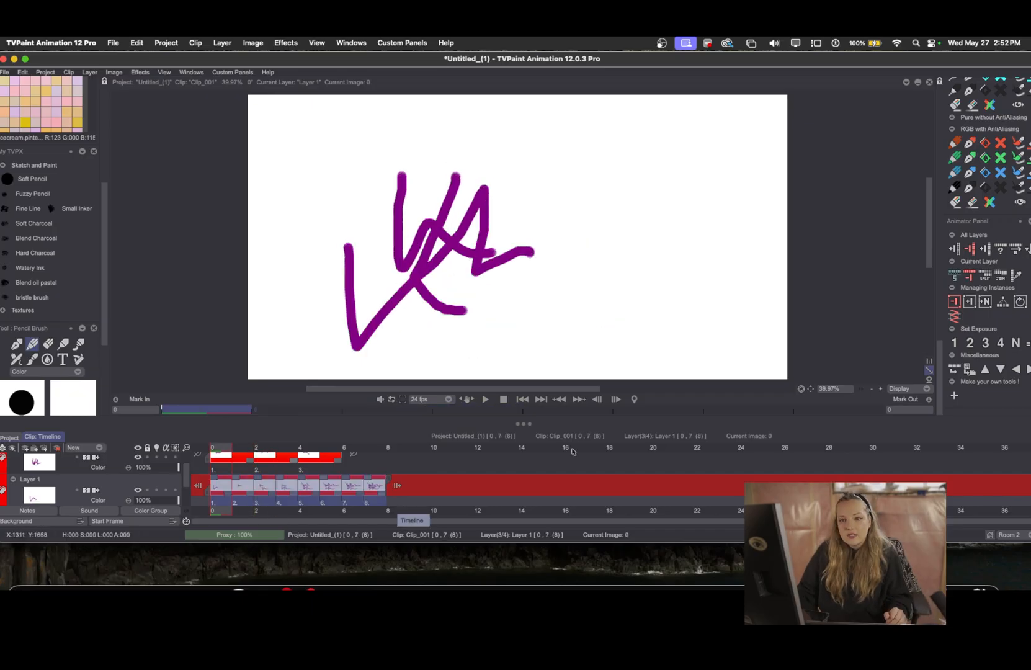
# Set the exposure of the selected Layer 1 images to 2 frames each and clear the selection.
pyautogui.click(971, 342)
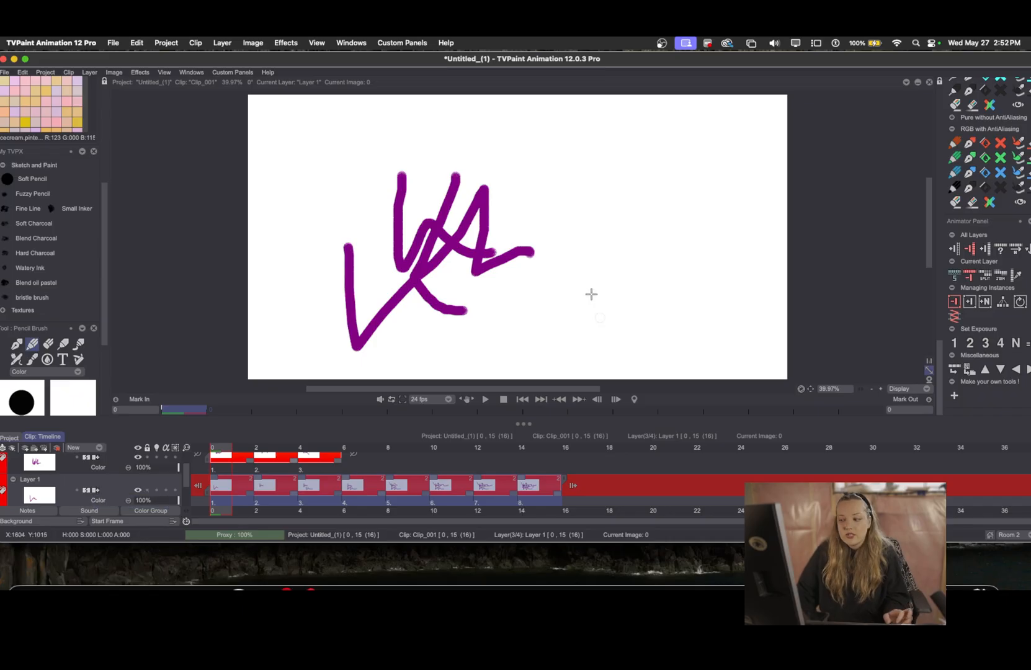
pyautogui.click(629, 491)
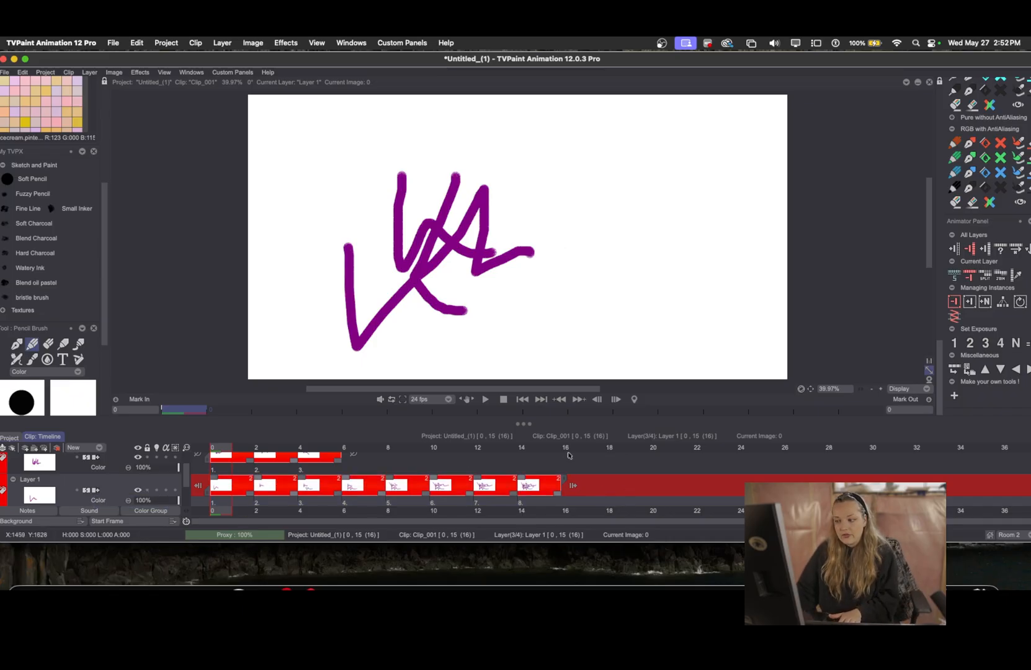
pyautogui.moveTo(569, 452); pyautogui.dragTo(610, 454)
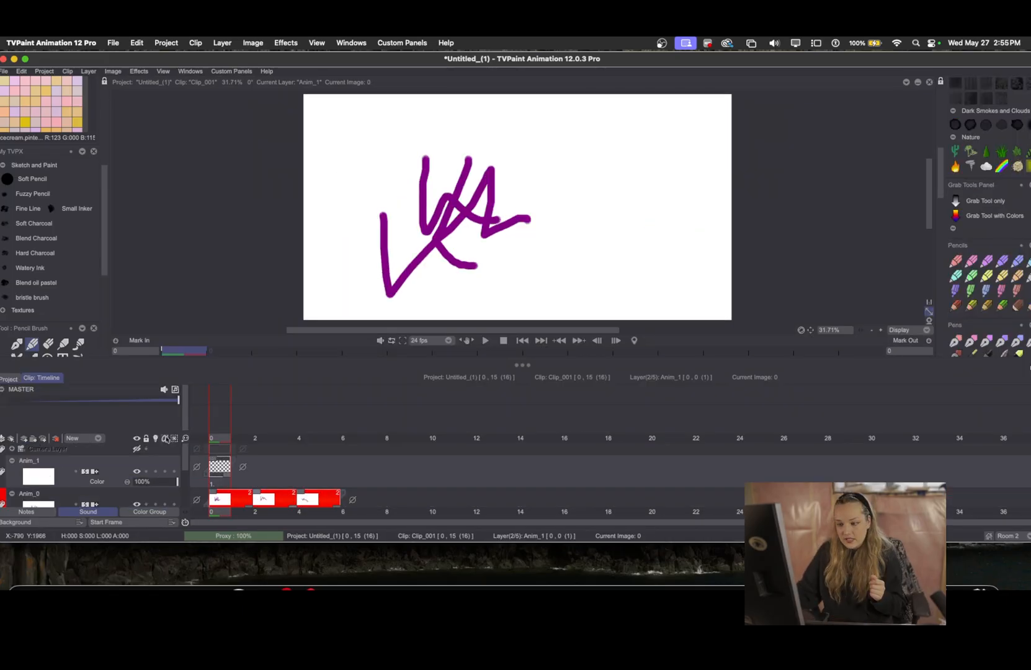
# Open the Light Table parameters and raise the level of the previous image 1 to match that of the next image 1.
pyautogui.rightClick(160, 440)
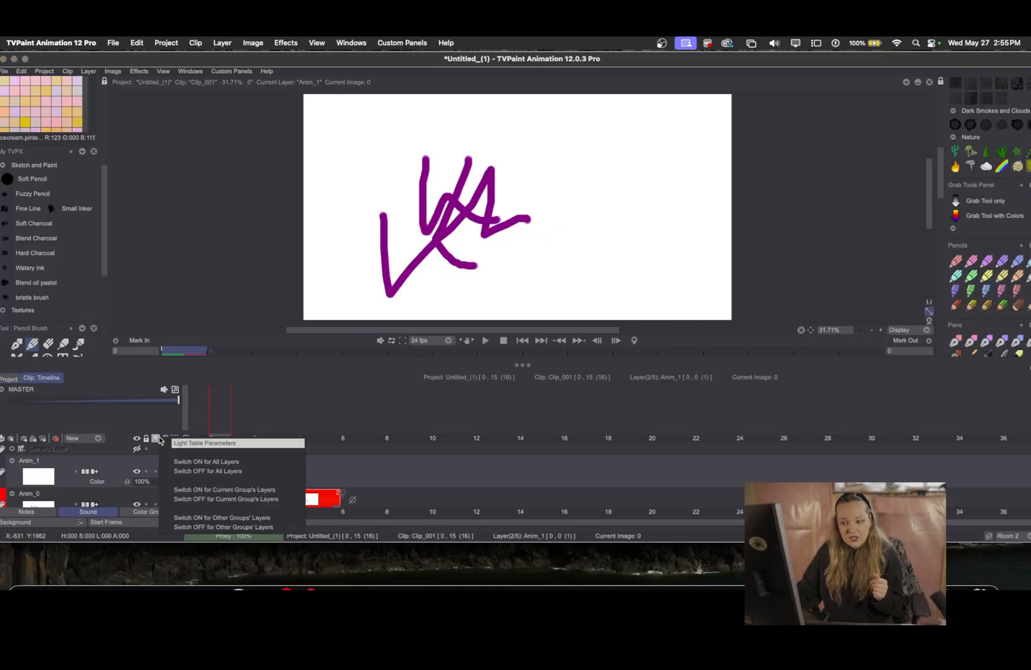
pyautogui.click(208, 443)
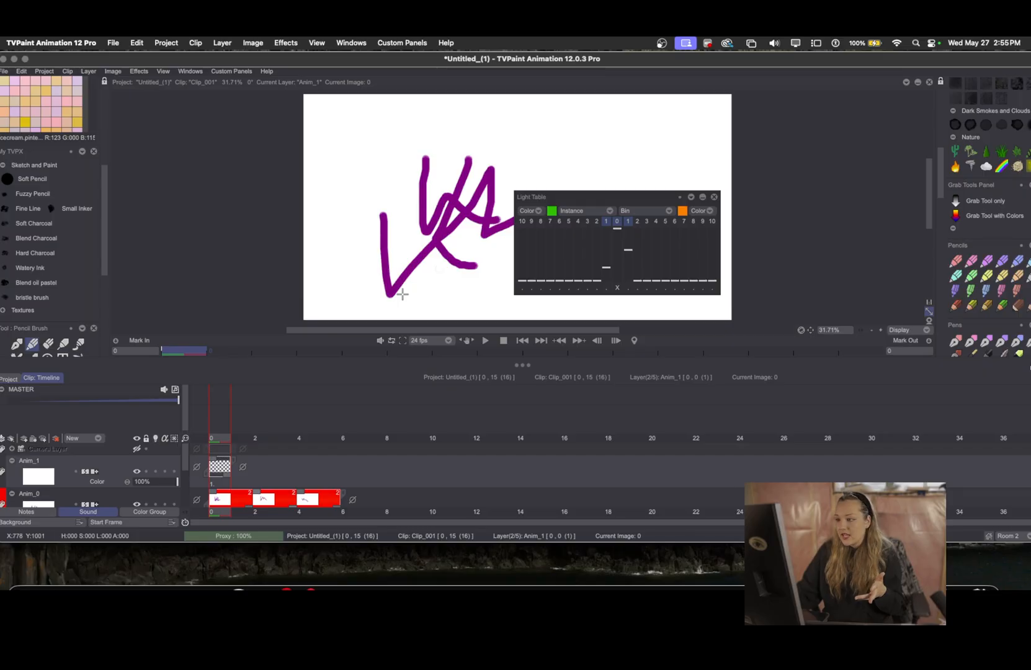
pyautogui.moveTo(606, 267); pyautogui.dragTo(607, 250)
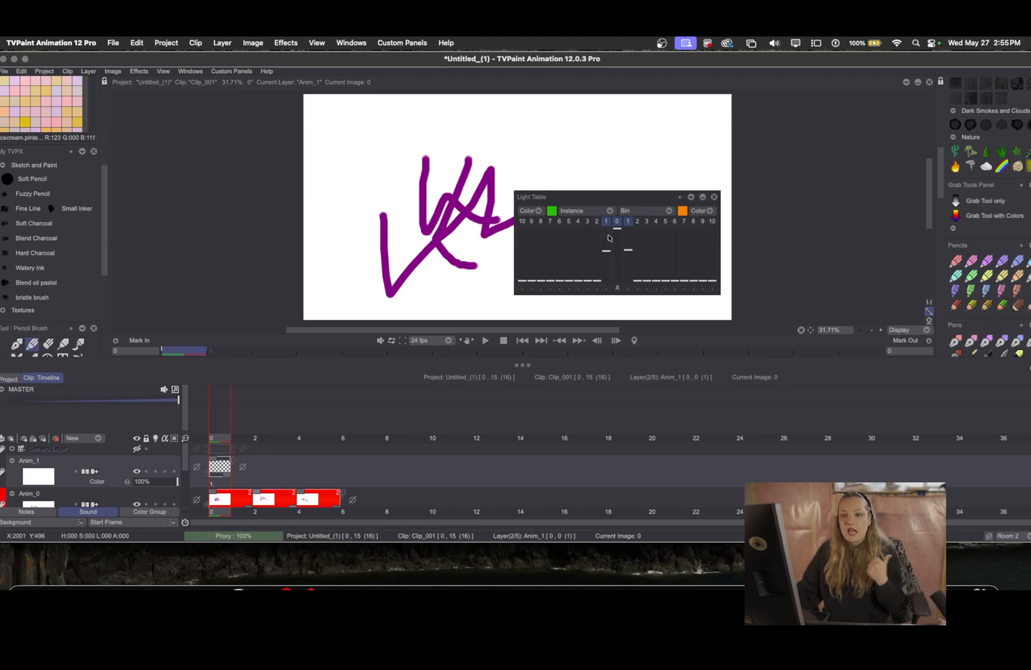
pyautogui.moveTo(608, 250)
pyautogui.mouseDown()
pyautogui.moveTo(608, 236)
pyautogui.moveTo(609, 250)
pyautogui.mouseUp()
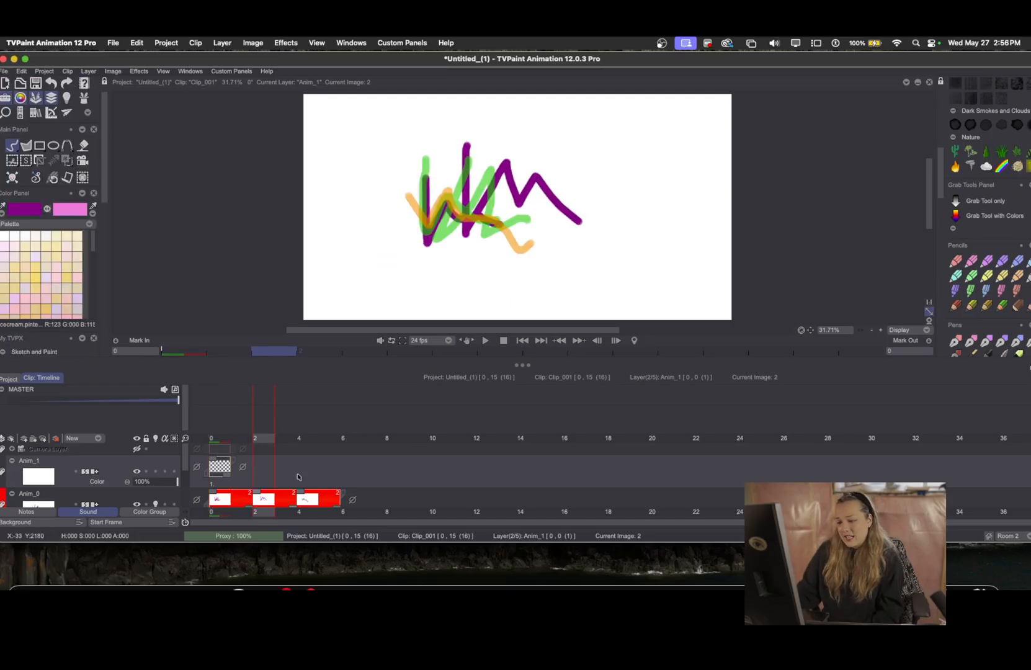
# Open the export footage settings for the whole project.
pyautogui.scroll(-3, 299, 477)
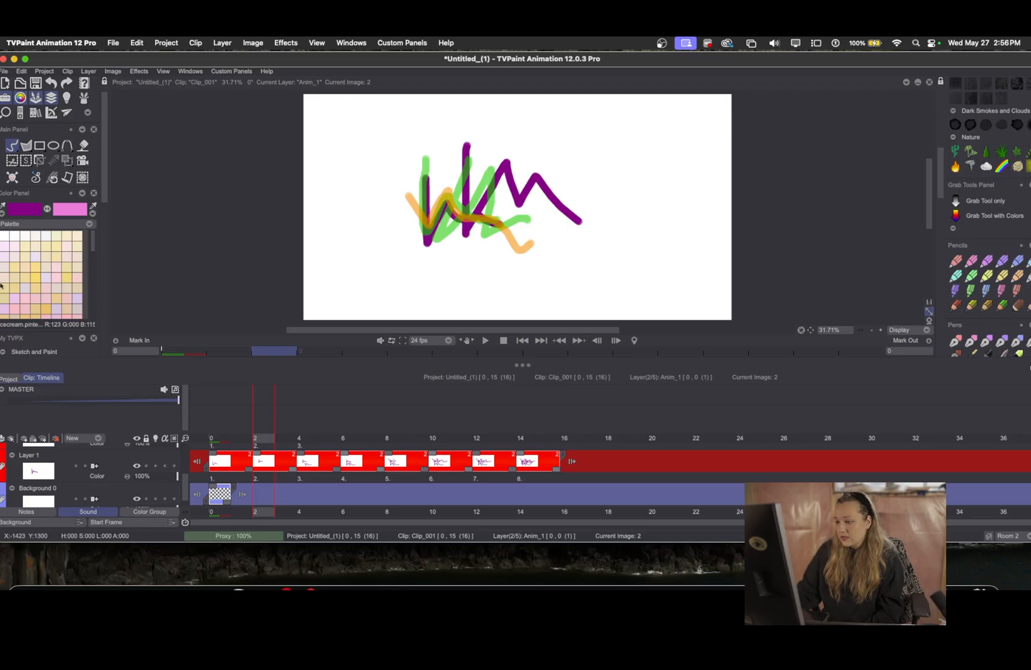
pyautogui.click(112, 42)
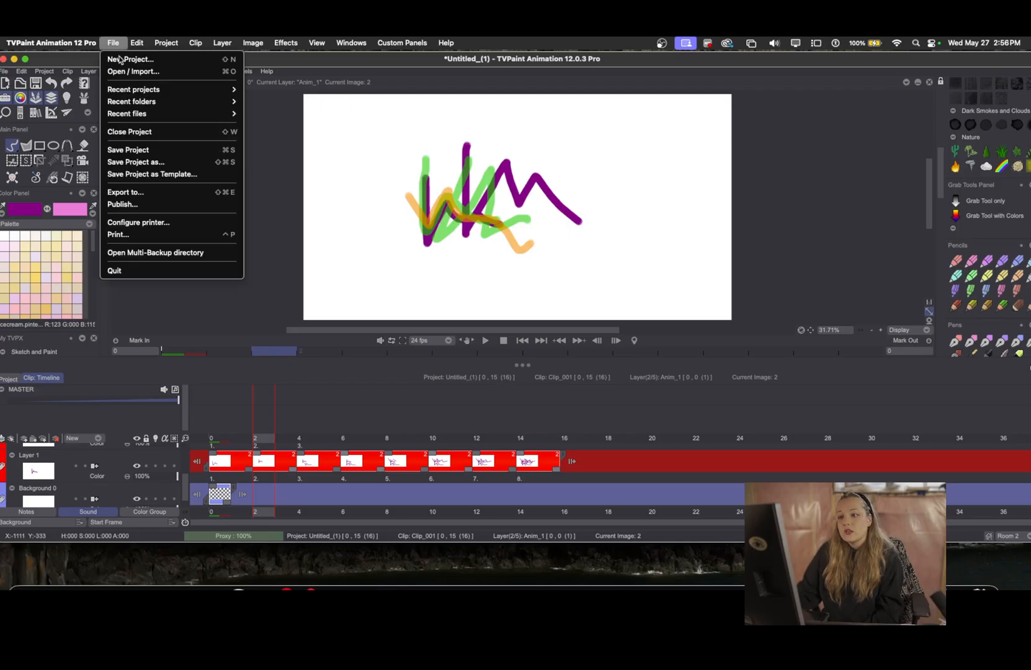
pyautogui.click(132, 191)
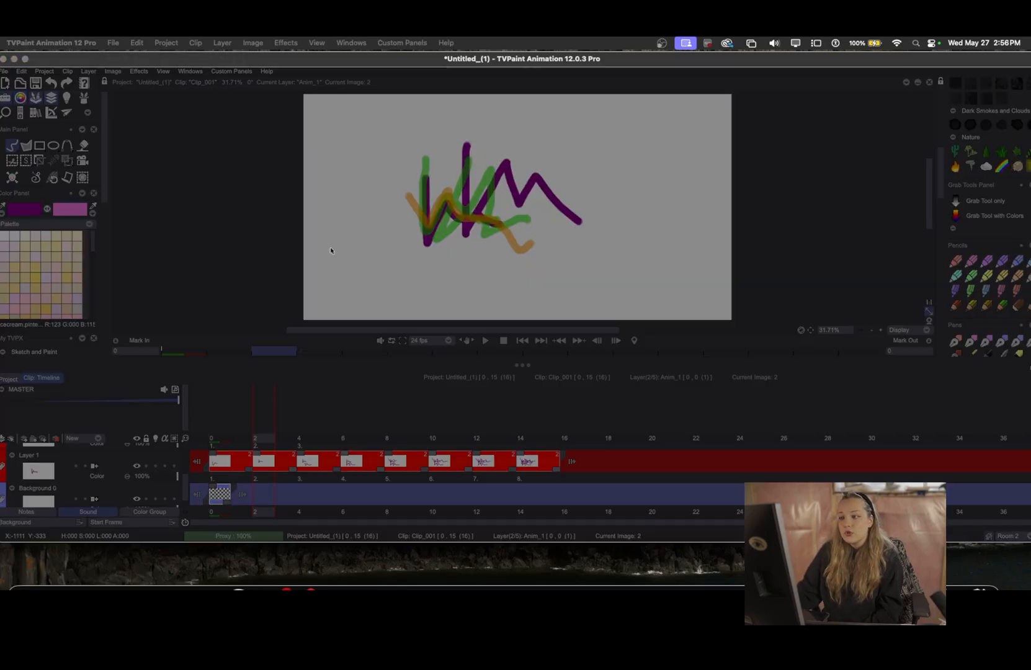
pyautogui.moveTo(103, 122); pyautogui.dragTo(220, 150)
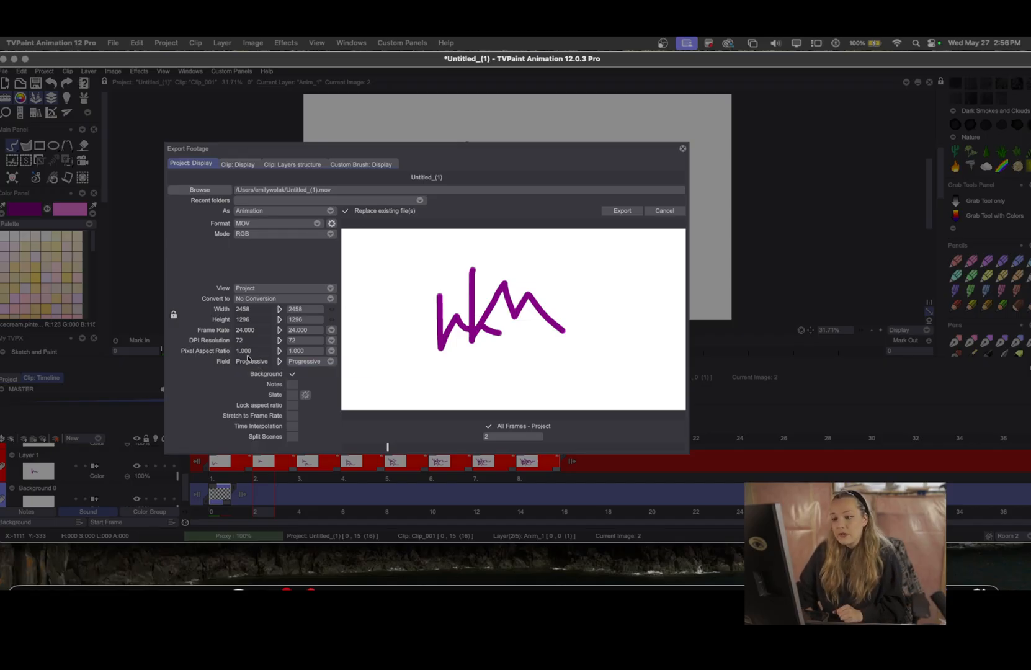
# Examine the pixel aspect ratio options for the export.
pyautogui.click(333, 351)
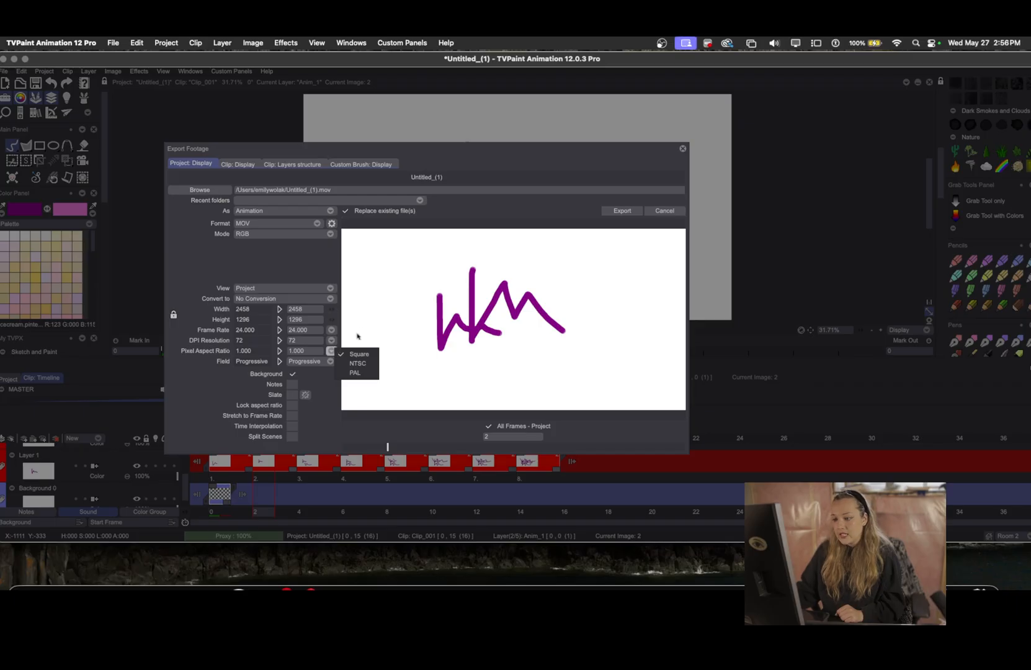
pyautogui.click(333, 353)
pyautogui.click(379, 331)
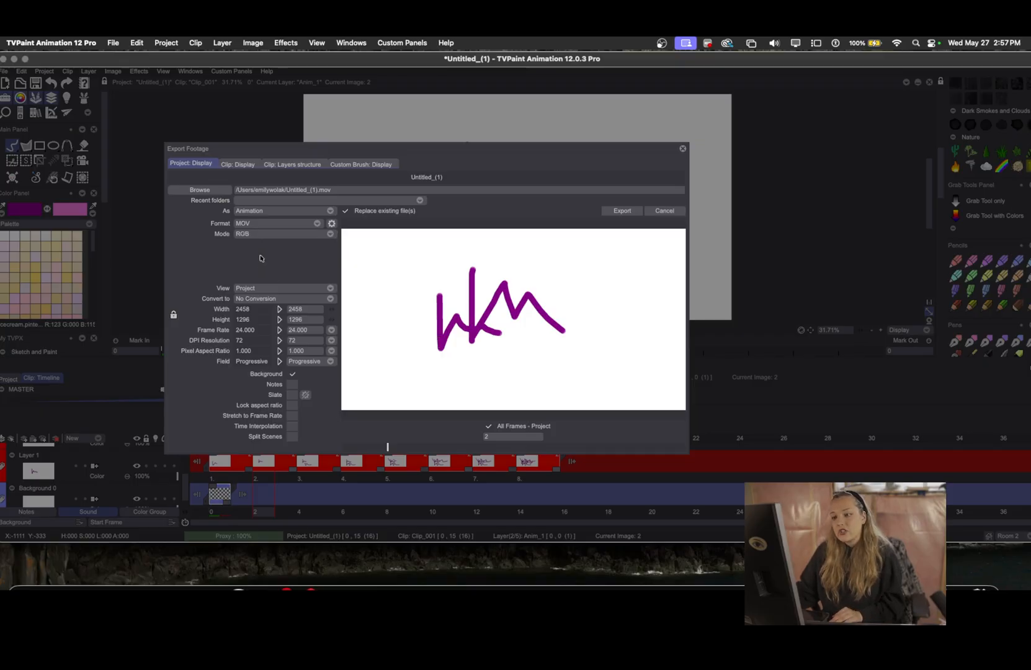
# Review the available export file formats and set the format to PNG.
pyautogui.click(261, 225)
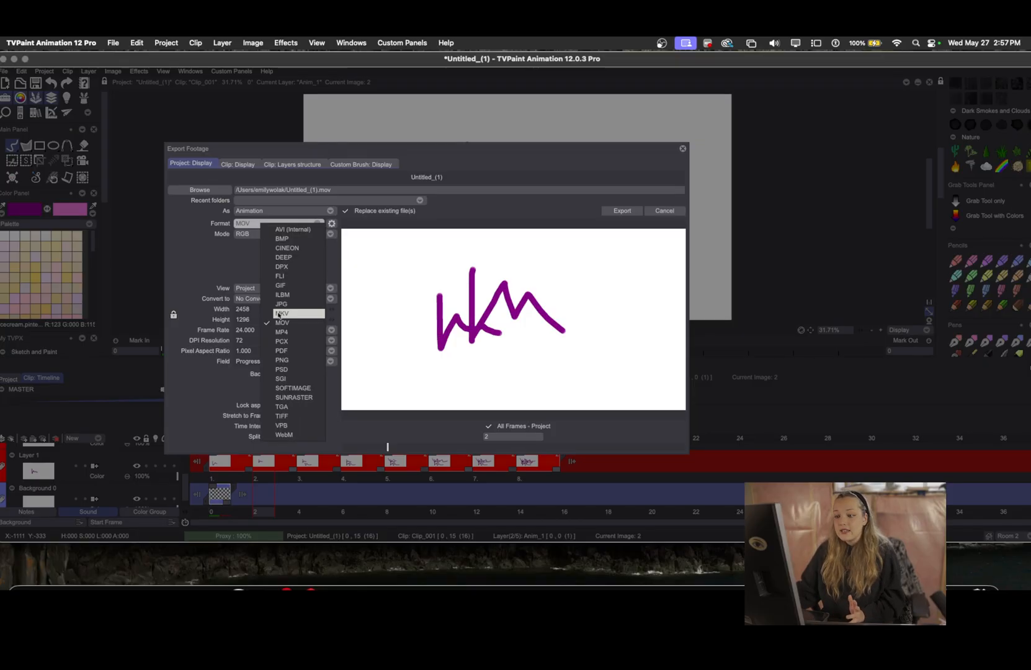
pyautogui.click(281, 322)
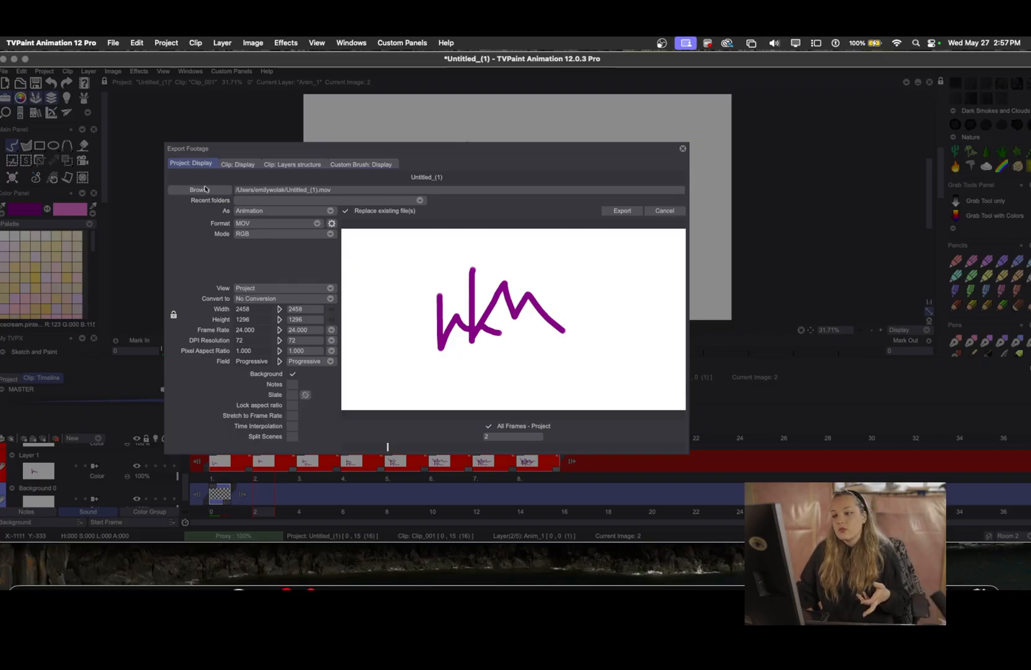
pyautogui.click(256, 224)
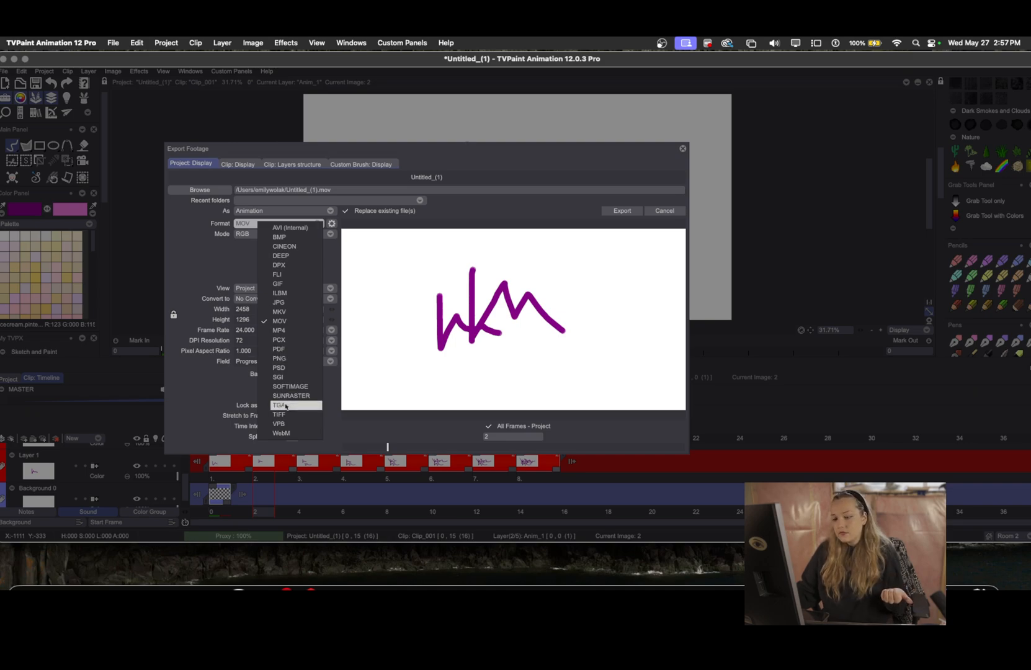
pyautogui.click(280, 359)
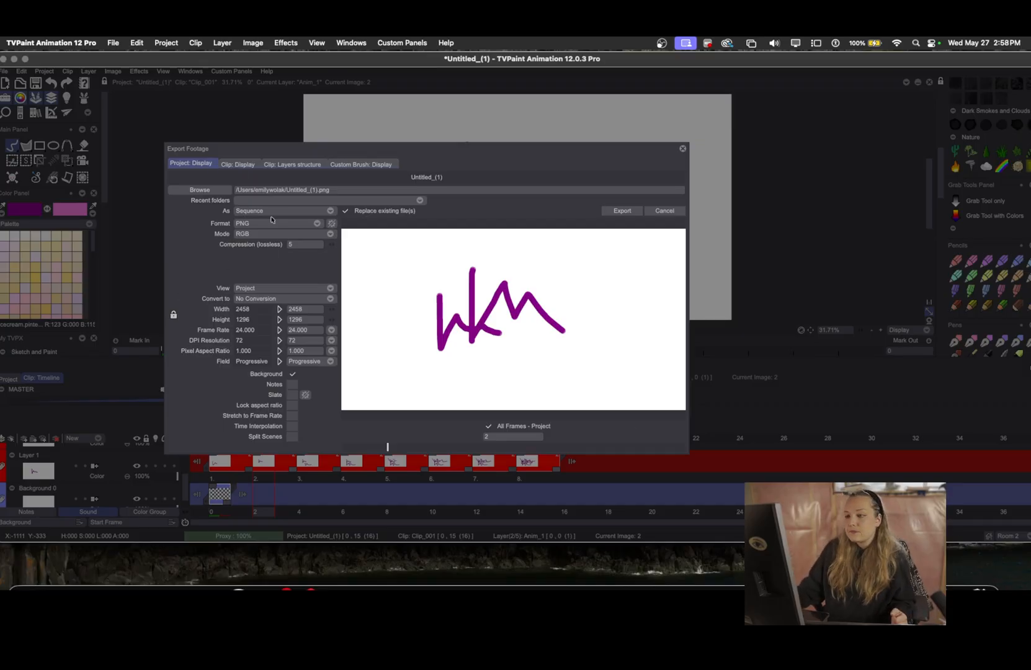
# Check the colour mode options and set the export destination to test.png in the Desktop's Export.seq folder.
pyautogui.click(239, 234)
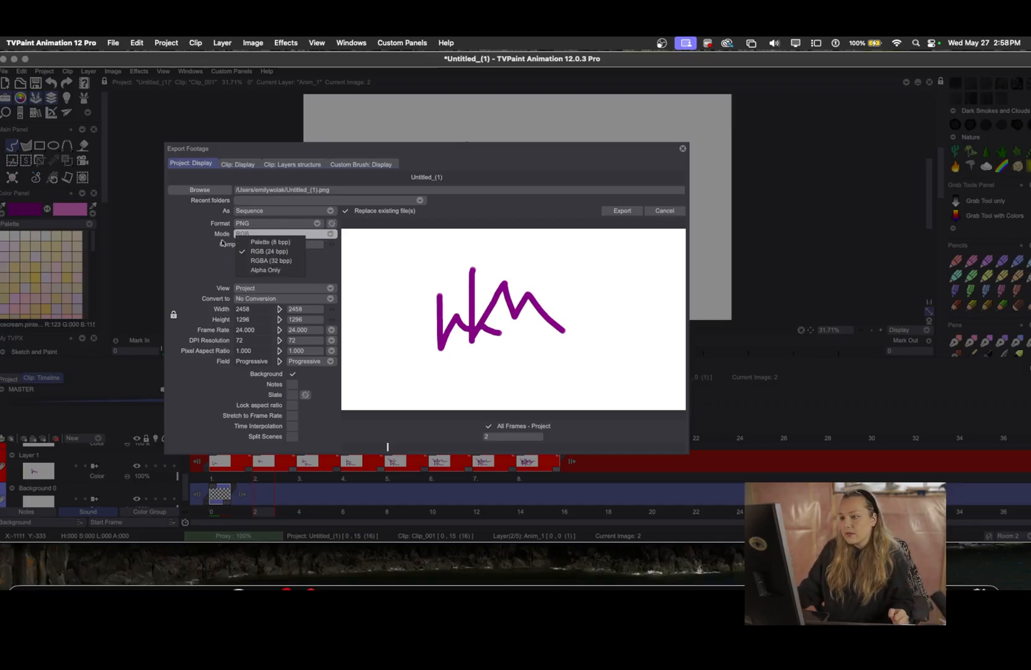
pyautogui.click(245, 235)
pyautogui.click(316, 238)
pyautogui.click(330, 254)
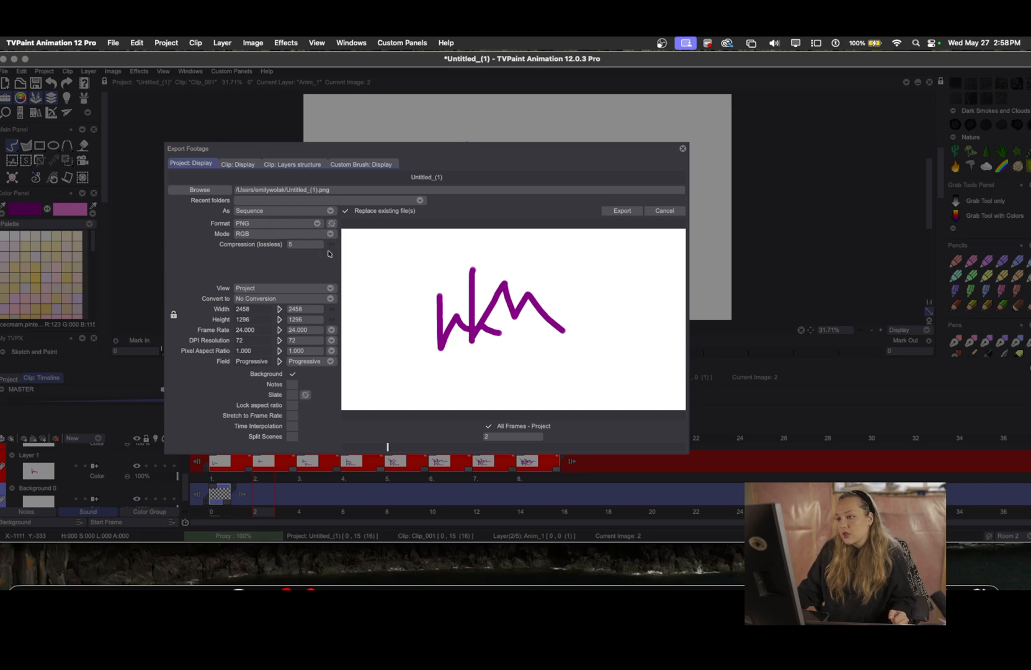
pyautogui.click(213, 189)
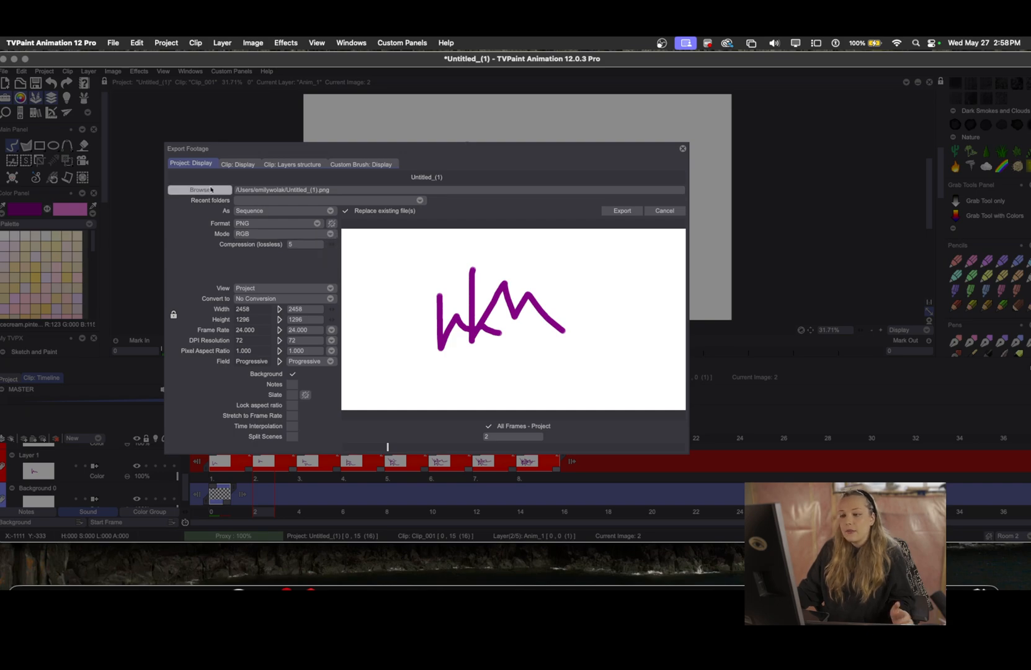
pyautogui.press('Escape')
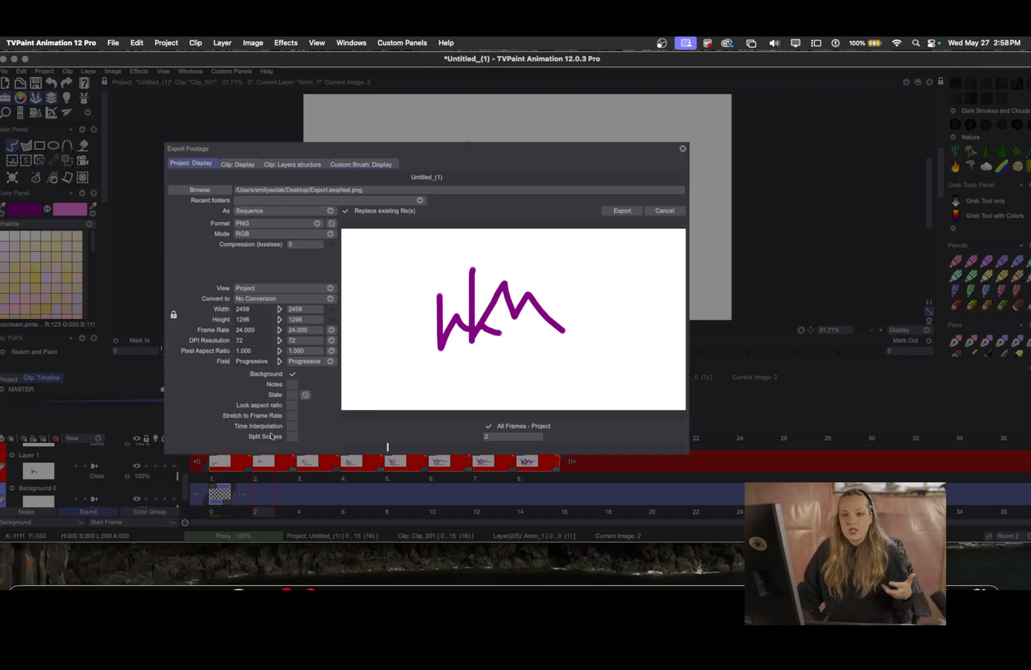
# Preview frame 0 of the export and exclude the background from the exported images.
pyautogui.moveTo(428, 450)
pyautogui.mouseDown()
pyautogui.moveTo(849, 461)
pyautogui.moveTo(194, 425)
pyautogui.moveTo(685, 446)
pyautogui.moveTo(342, 447)
pyautogui.mouseUp()
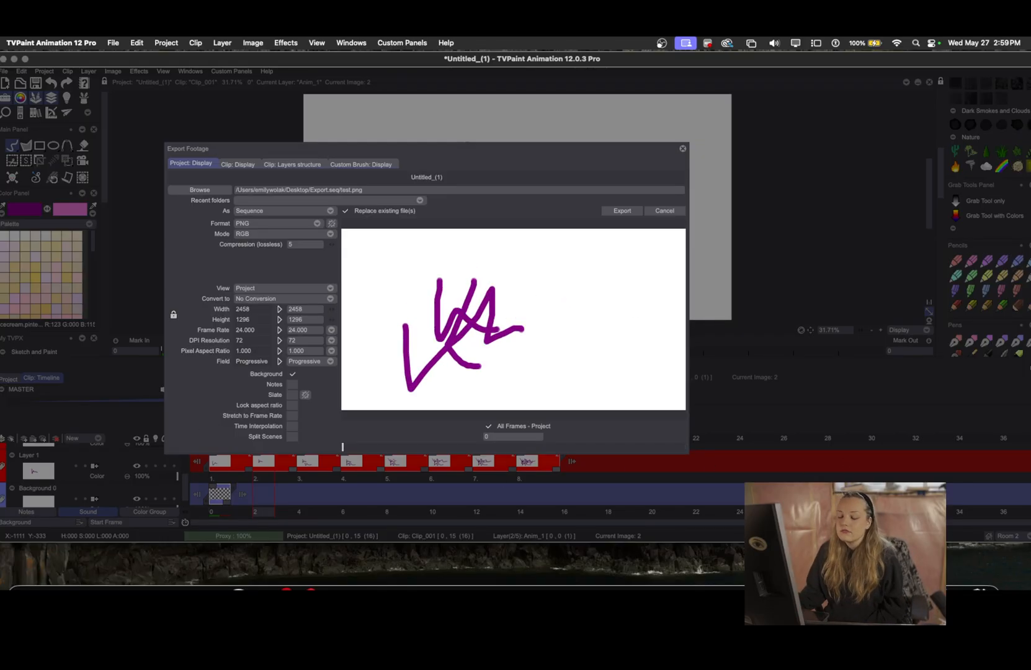
pyautogui.click(292, 374)
pyautogui.click(292, 374)
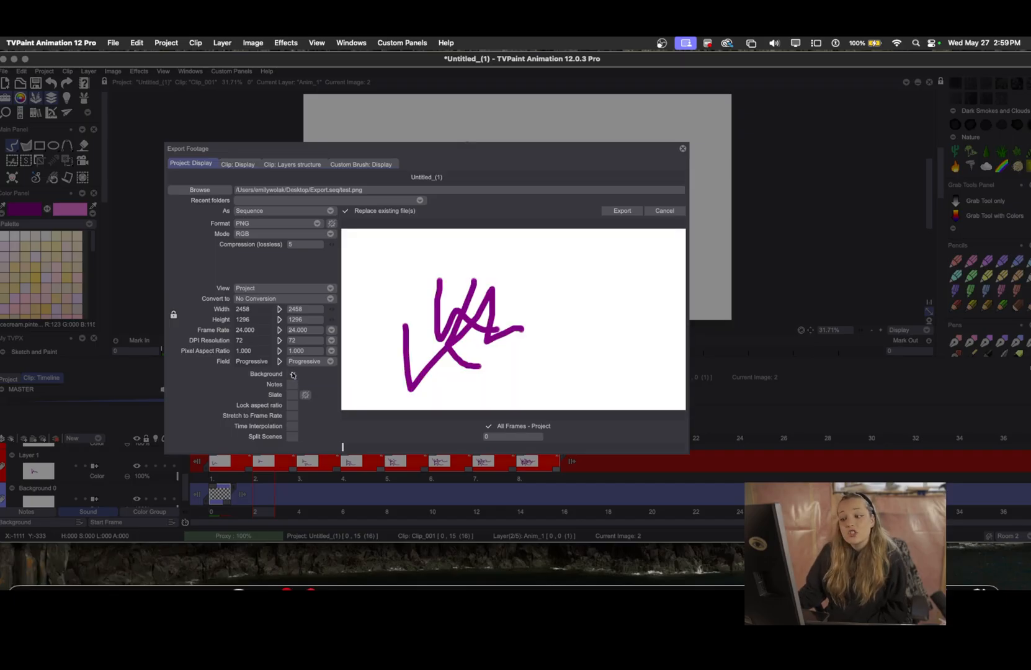
pyautogui.click(292, 374)
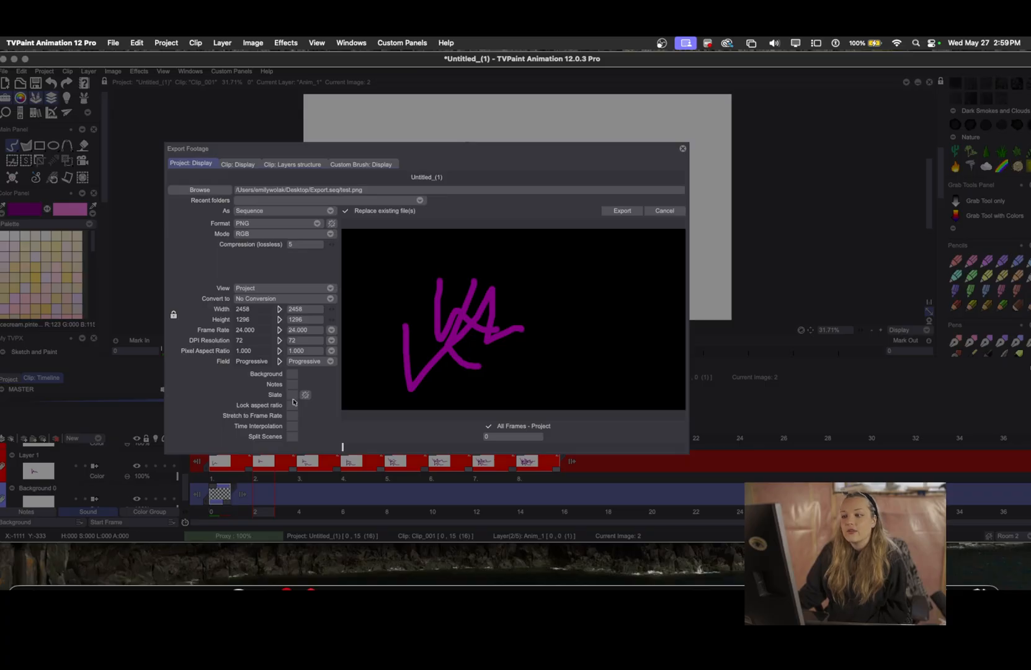
# Set the export colour mode to RGBA (32 bpp) and export the PNG sequence with all project frames.
pyautogui.click(289, 244)
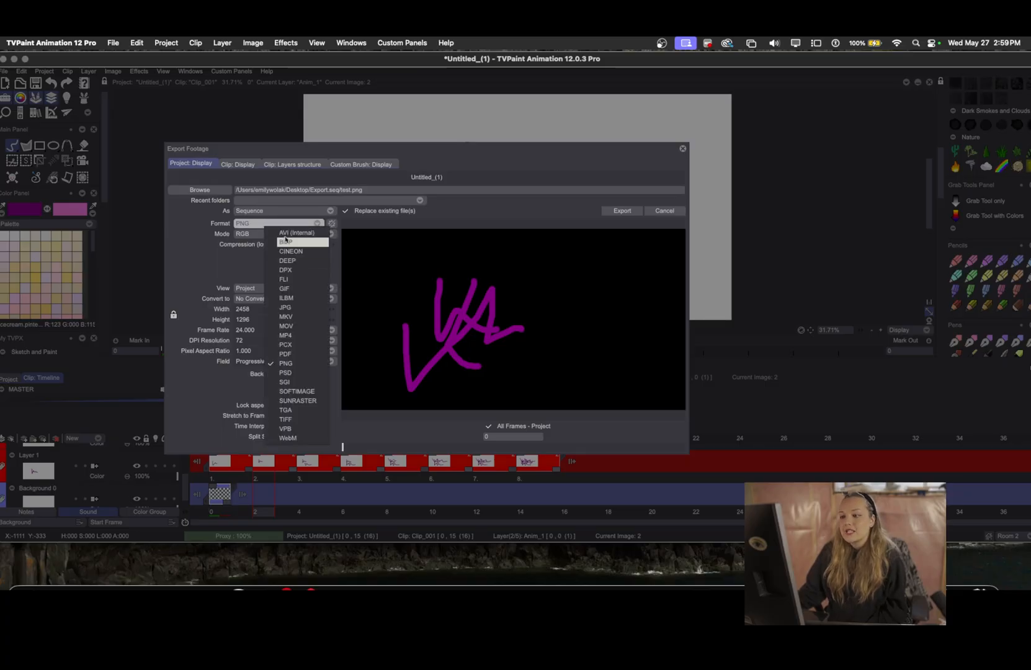
pyautogui.click(273, 226)
pyautogui.click(241, 237)
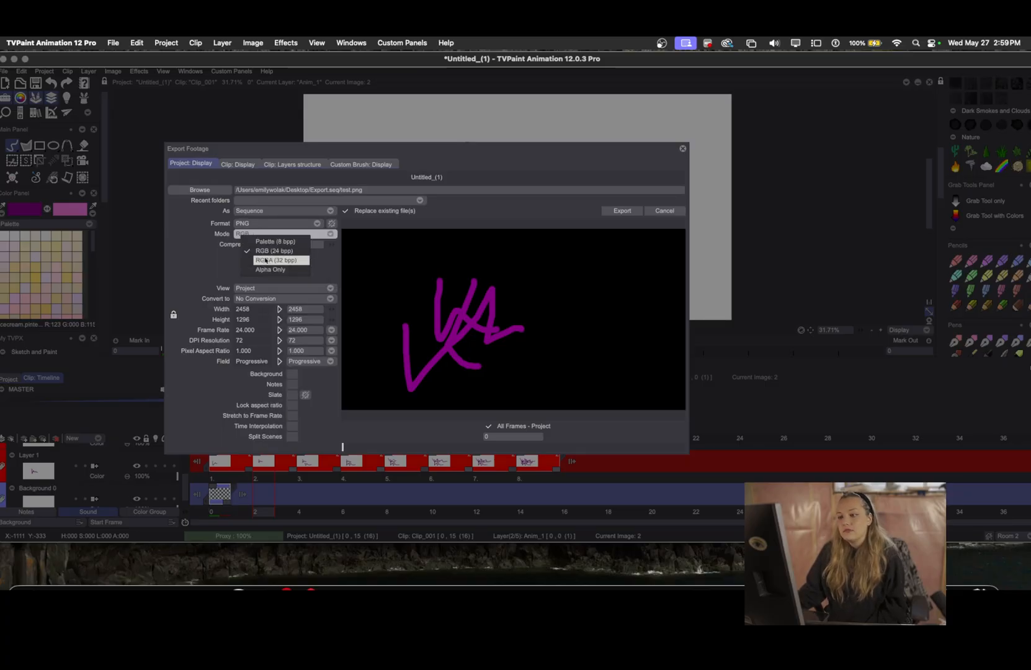
pyautogui.click(266, 259)
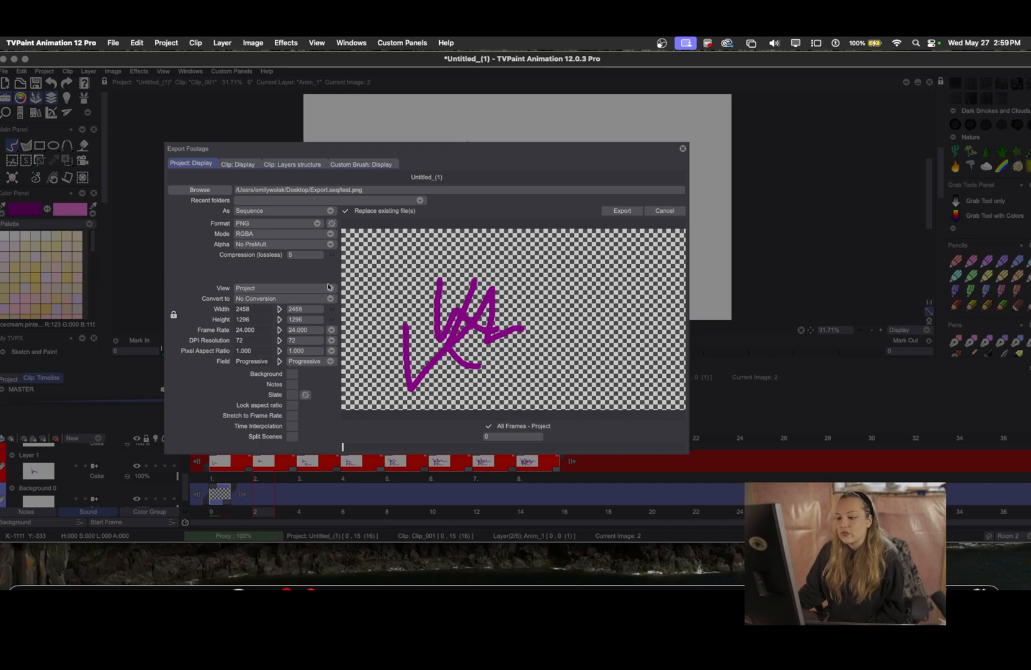
pyautogui.click(623, 211)
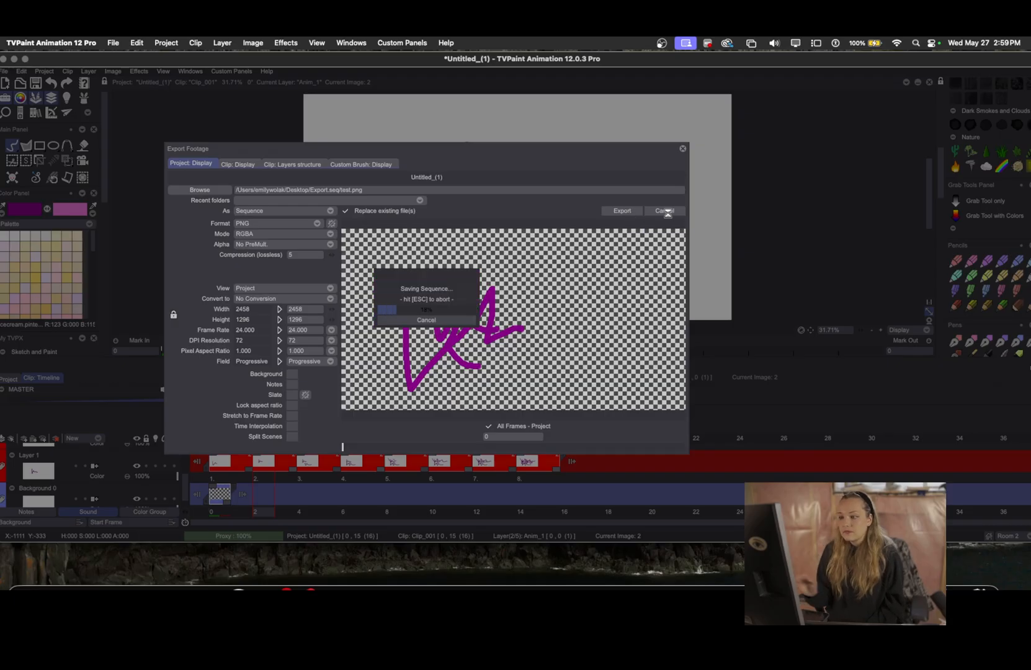